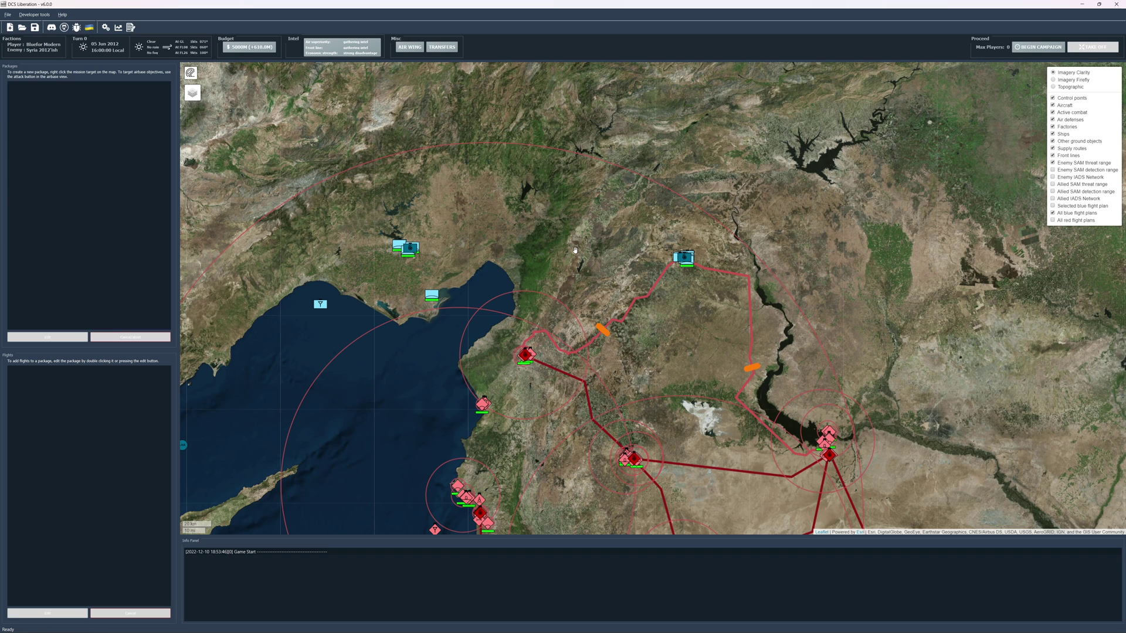
- Examine the list of aircraft squadrons based at Incirlik
left_click_drag(577, 276, 570, 216)
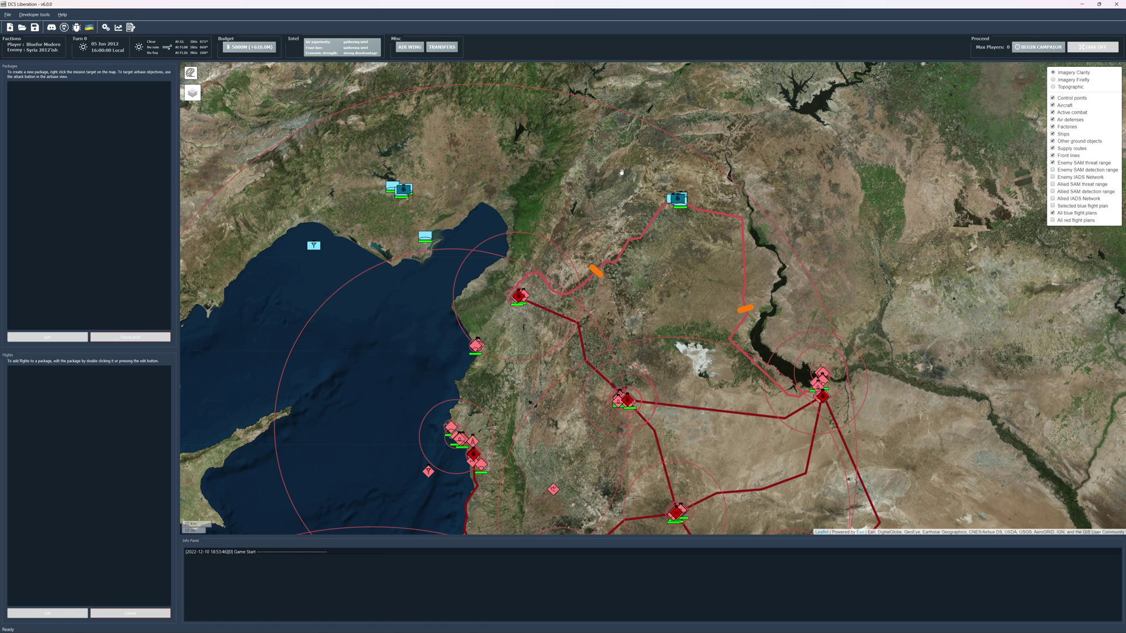
left_click(403, 188)
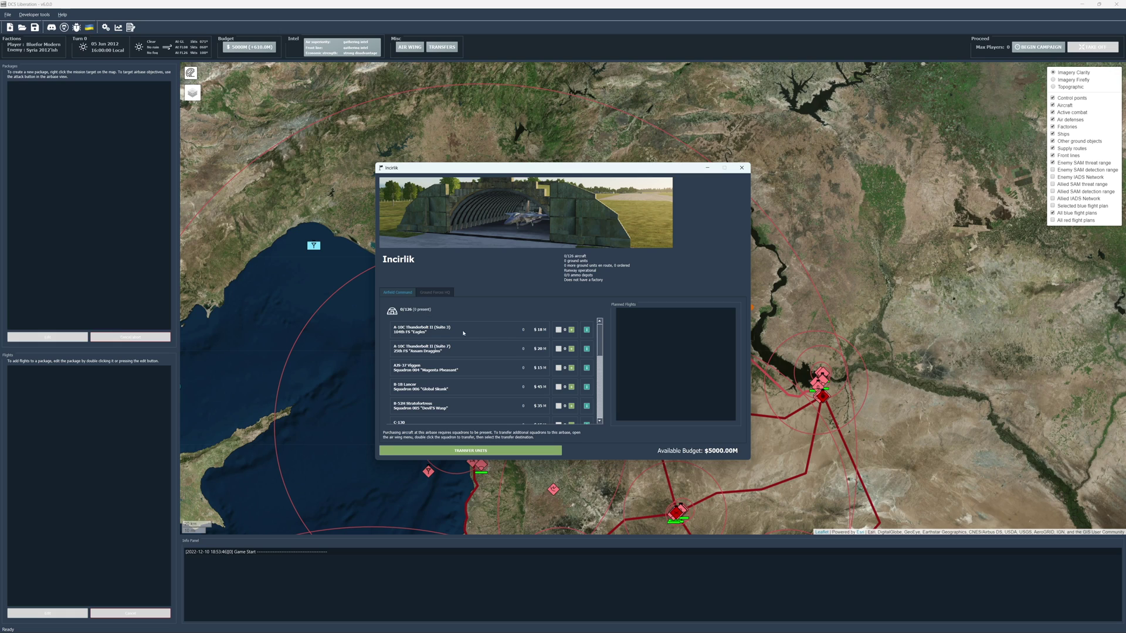
scroll(481, 385, "down", 6)
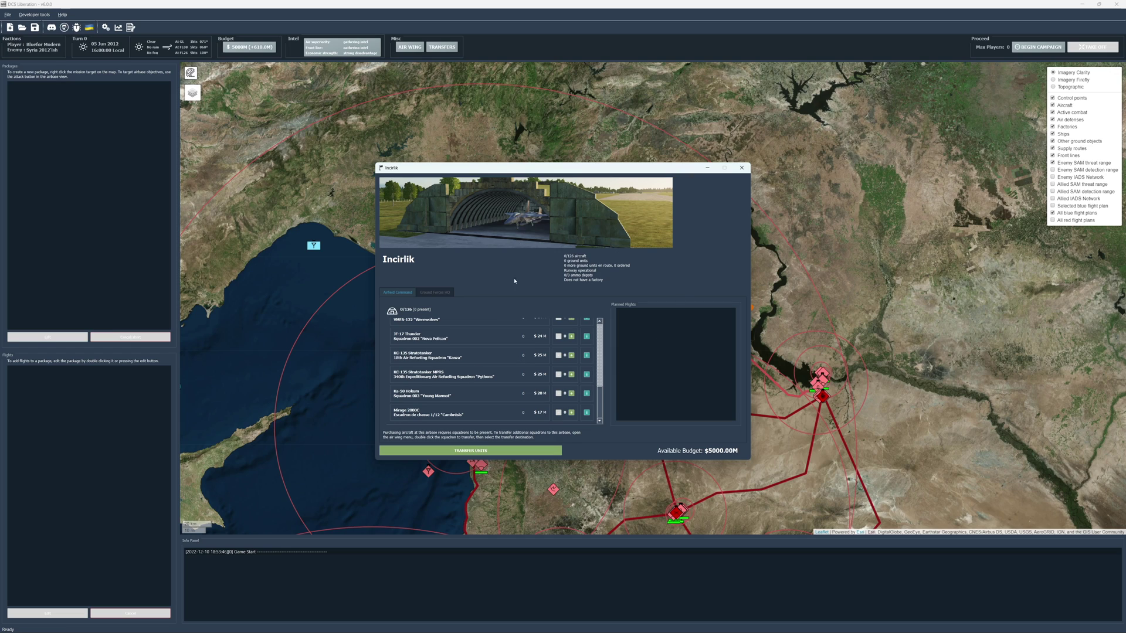
left_click(741, 168)
- Examine the airfield command and ground forces details of Wujah Al Hajar
left_click_drag(688, 256, 621, 268)
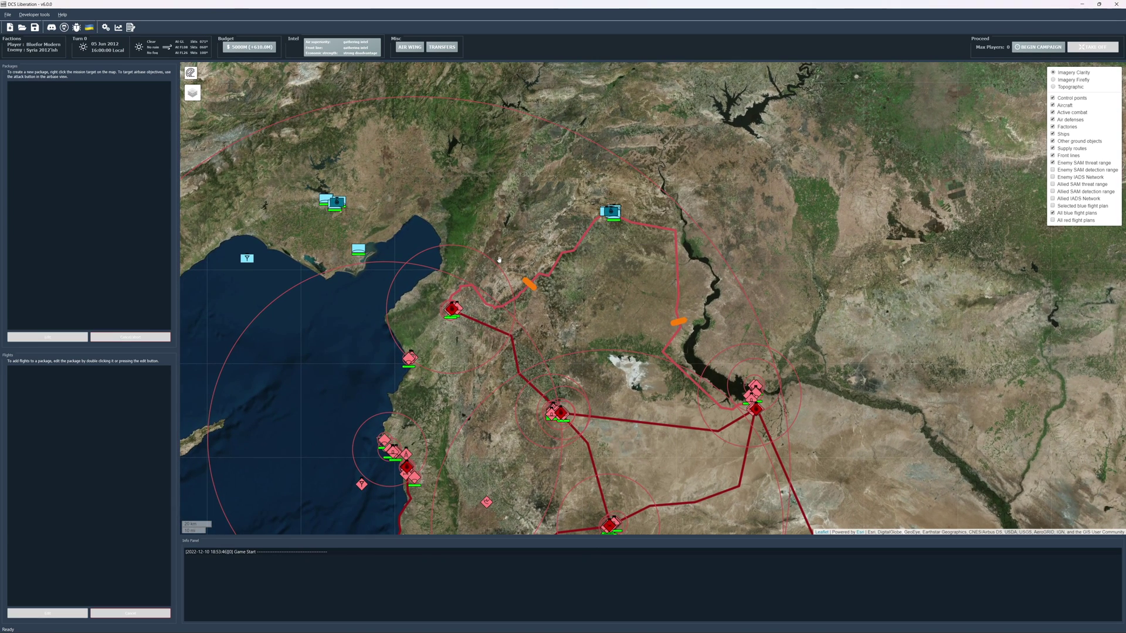
left_click_drag(495, 266, 575, 76)
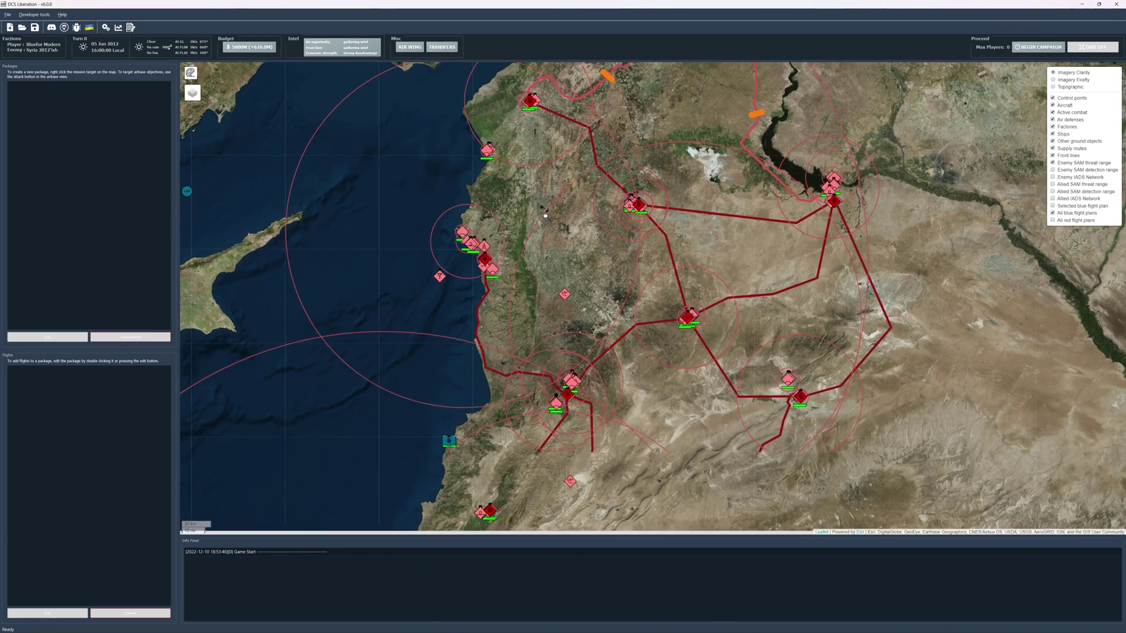
left_click(449, 441)
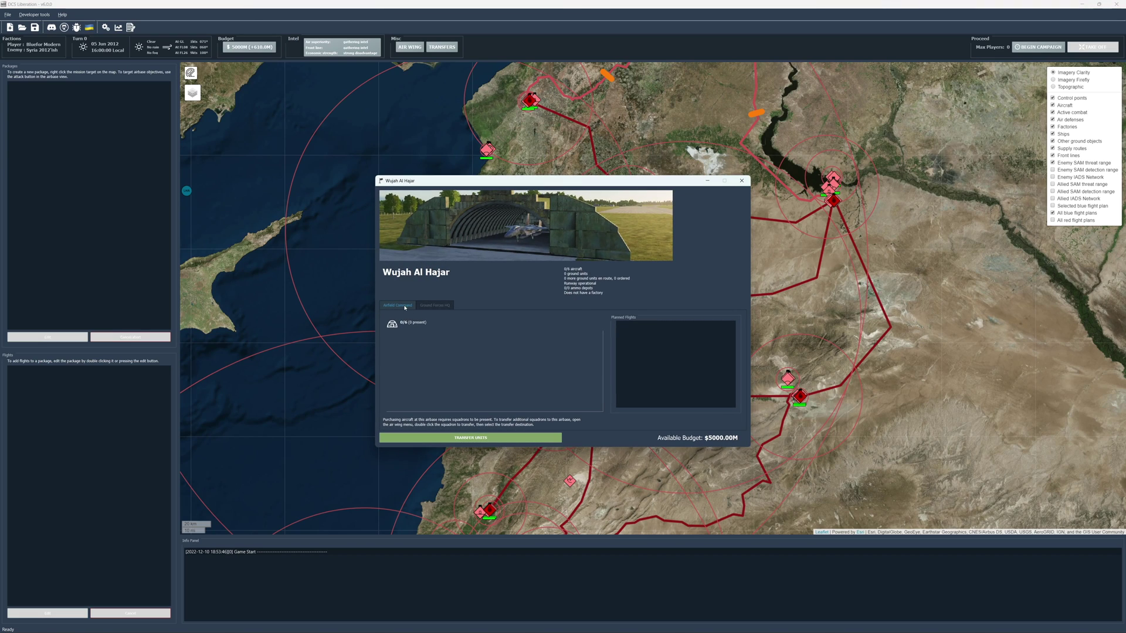
left_click(434, 305)
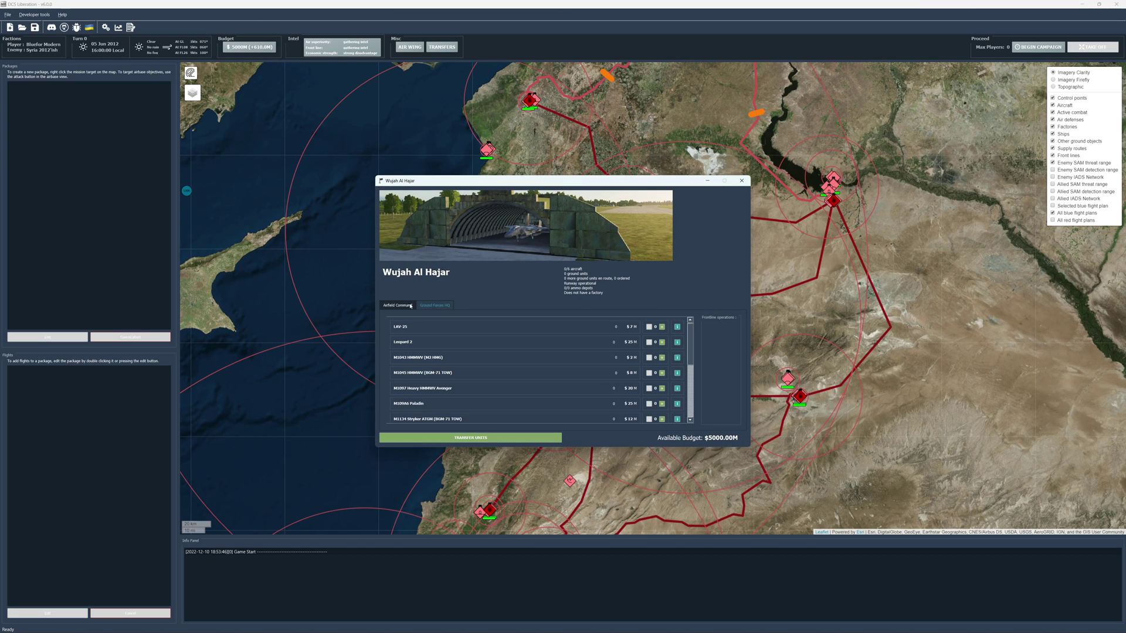
left_click(397, 305)
left_click(742, 181)
- Order four AH-64D Apache Longbow helicopters for the squadron at Gaziantep
left_click_drag(697, 223, 669, 305)
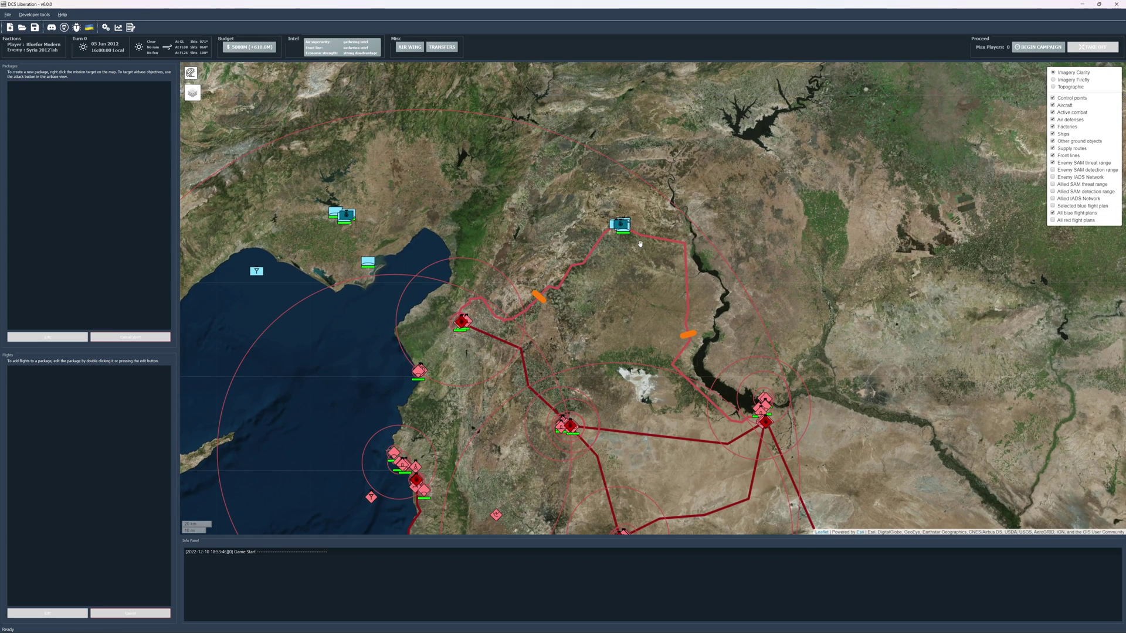
left_click(620, 226)
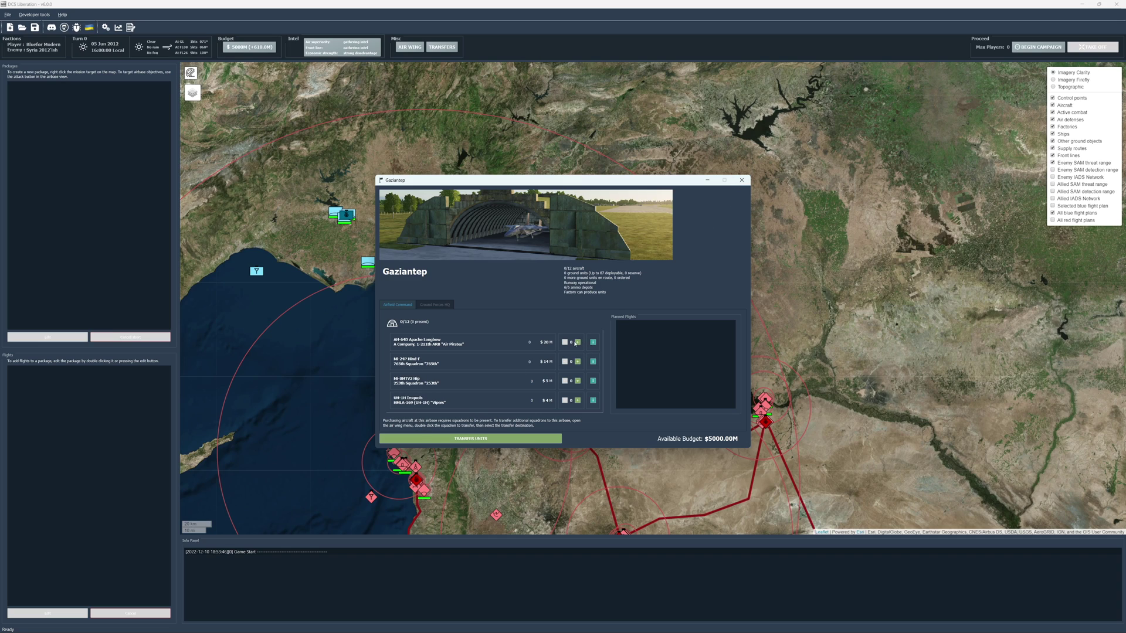
left_click(577, 342)
left_click(577, 342)
left_click(577, 342)
left_click(578, 342)
left_click(565, 342)
- Order M1A2 Abrams tanks, M1043 and M1045 HMMWVs, and M109A6 Paladins for Gaziantep's ground forces
left_click(434, 304)
scroll(489, 391, "down", 1)
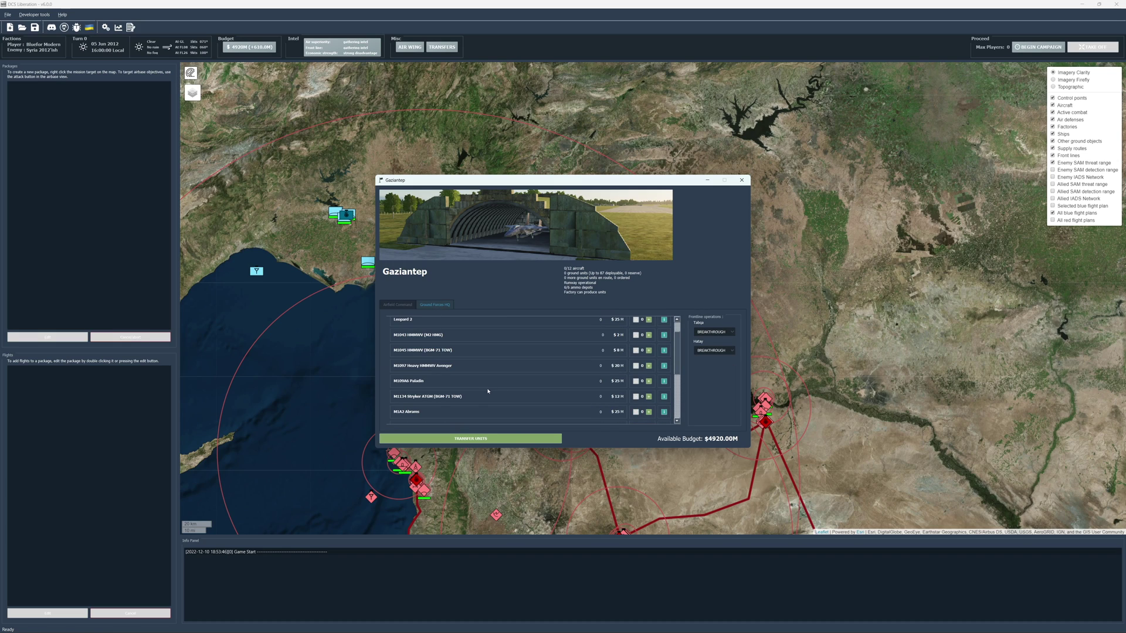
left_click(648, 412)
left_click(648, 412)
left_click(648, 412)
left_click(648, 412)
left_click(649, 412)
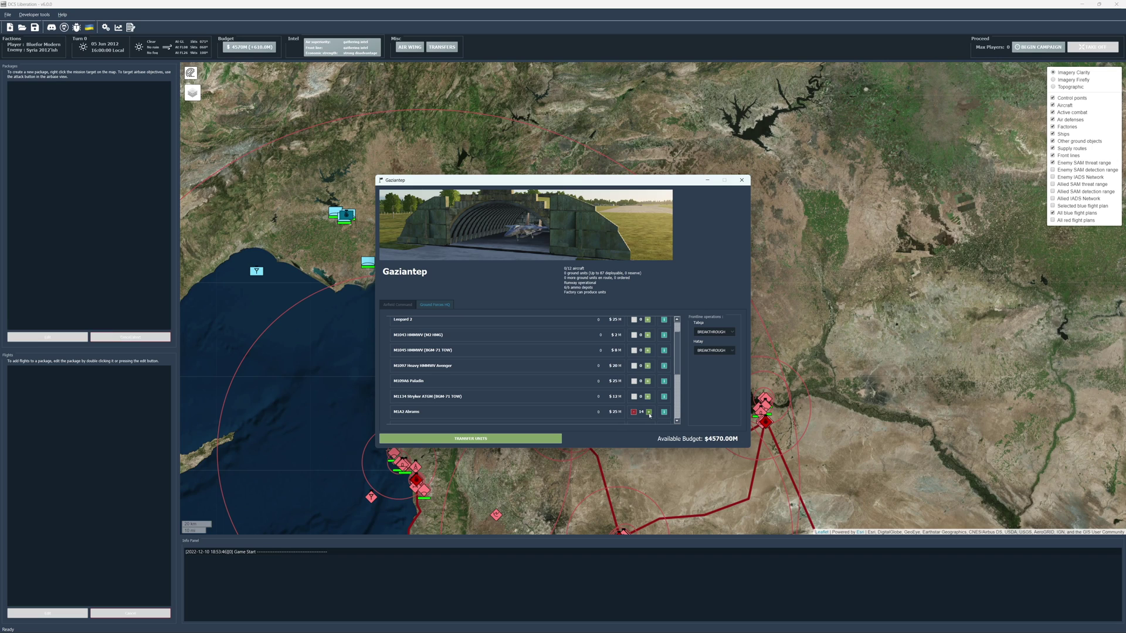
left_click(648, 412)
left_click(648, 335)
scroll(620, 375, "up", 1)
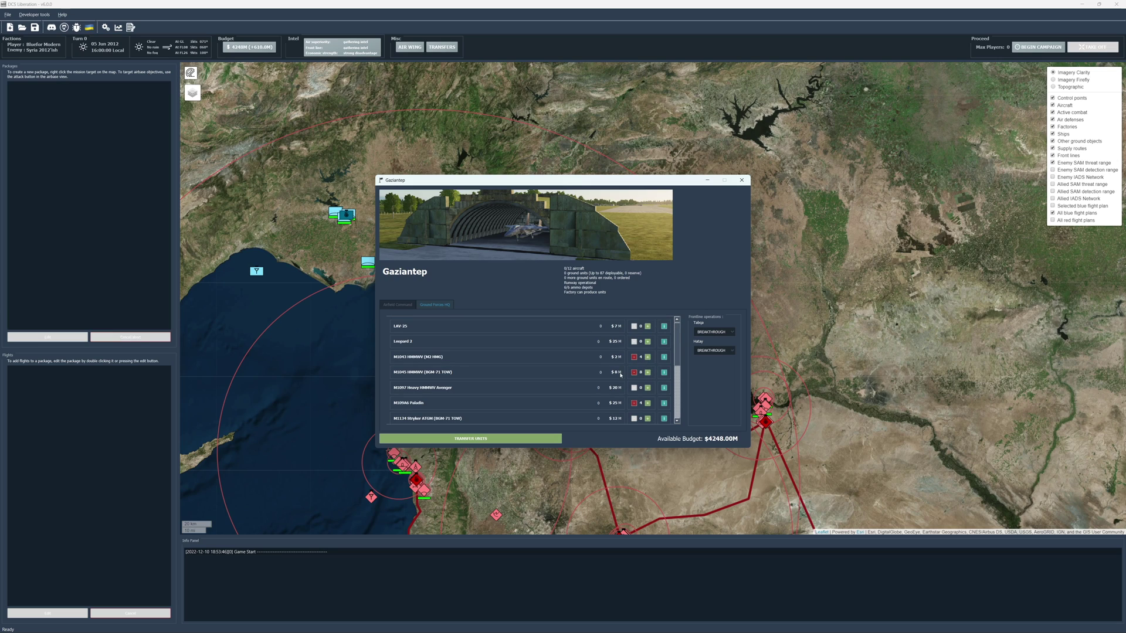
- Order VAB Mephisto, Marder 1A3, M6 Linebacker and M2A2 Bradley vehicles for Gaziantep's ground forces
scroll(621, 375, "down", 5)
scroll(484, 412, "down", 1)
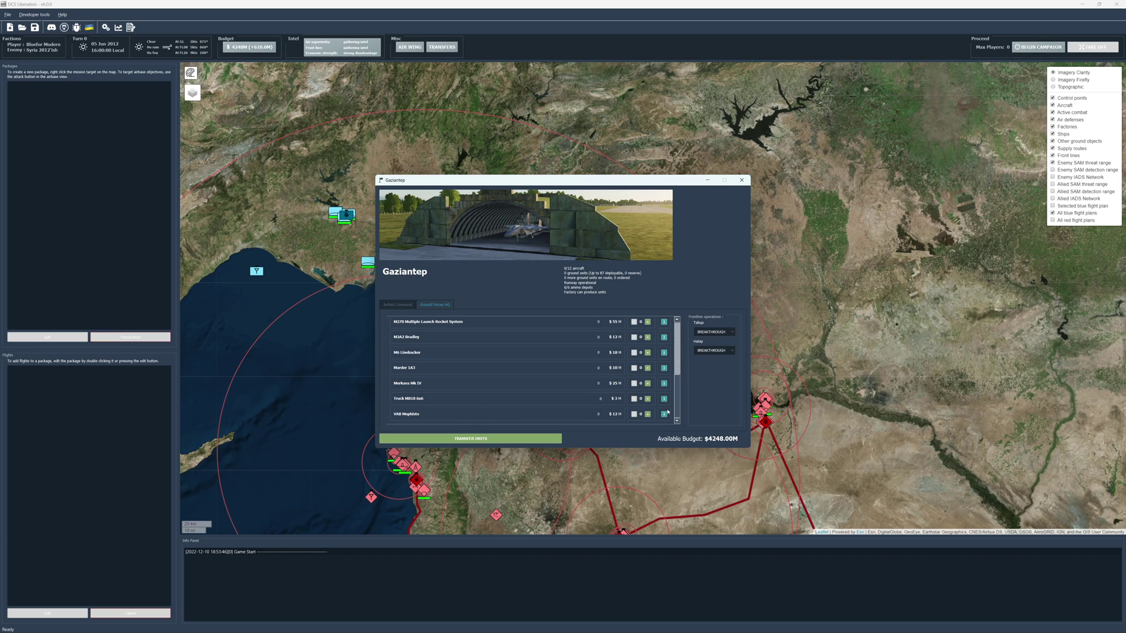
left_click(648, 415)
left_click(647, 415)
left_click(647, 367)
left_click(647, 367)
left_click(648, 367)
left_click(647, 352)
left_click(647, 337)
left_click(647, 337)
left_click(647, 337)
- Set Gaziantep's frontline operations toward both Tabqa and Hatay to Aggressive and close the base window
left_click(714, 332)
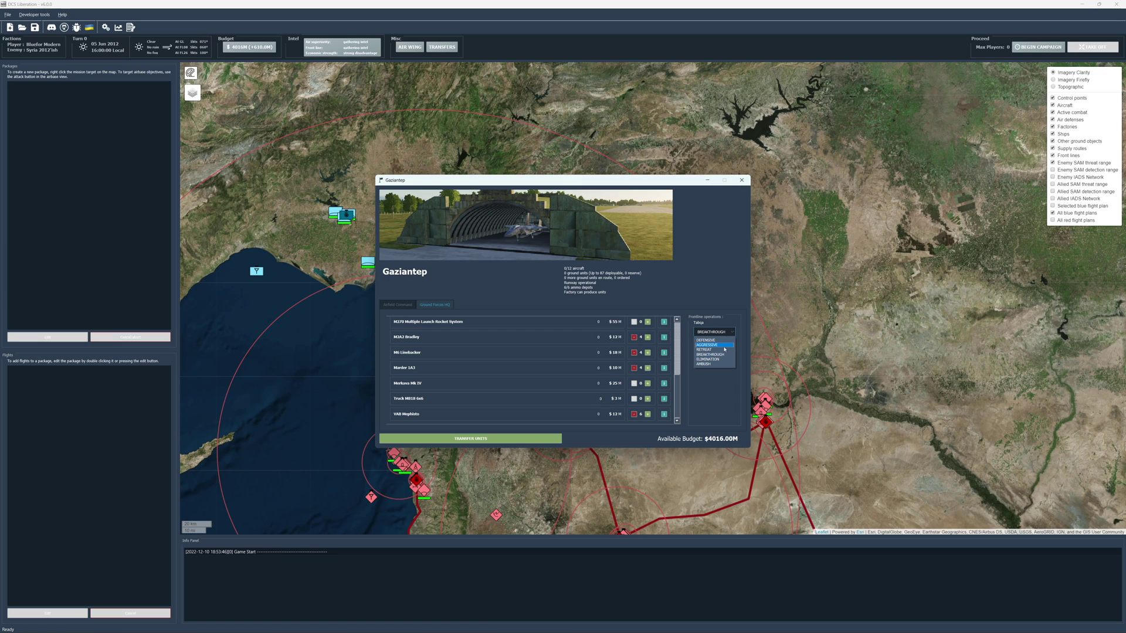
left_click(721, 351)
left_click(724, 351)
left_click(714, 365)
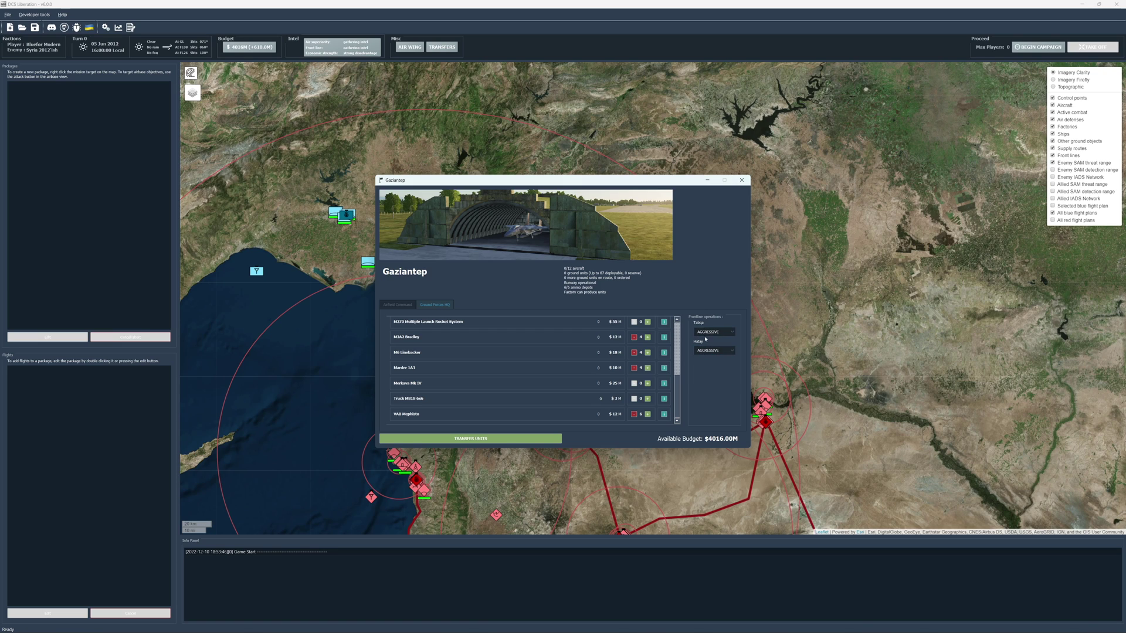
left_click_drag(635, 183, 1032, 211)
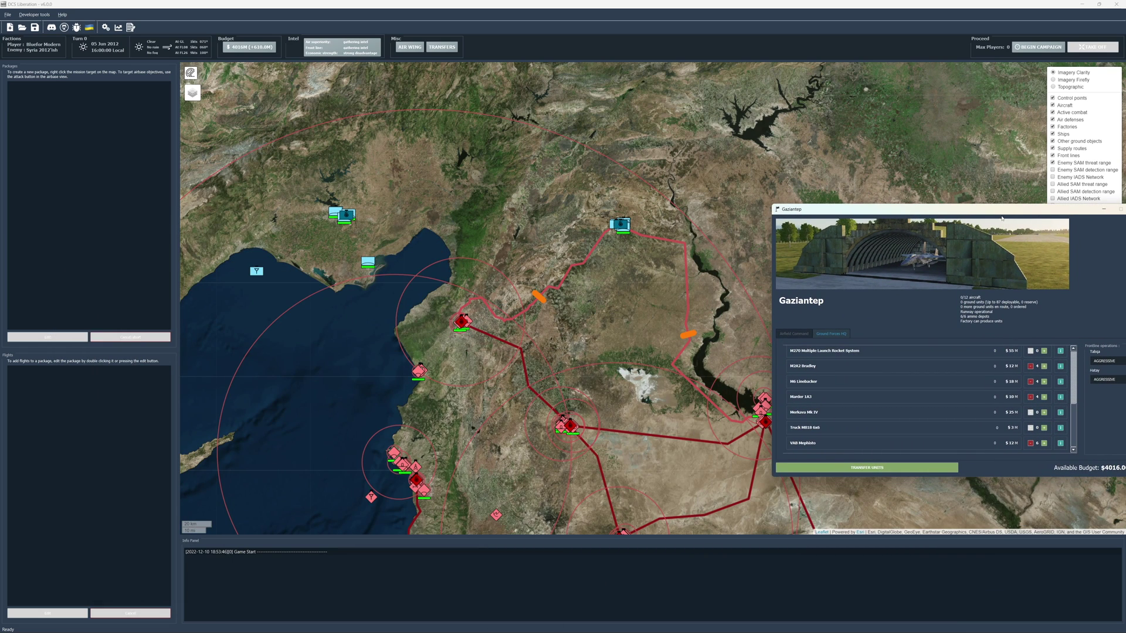
left_click_drag(1001, 218, 655, 168)
key("Escape")
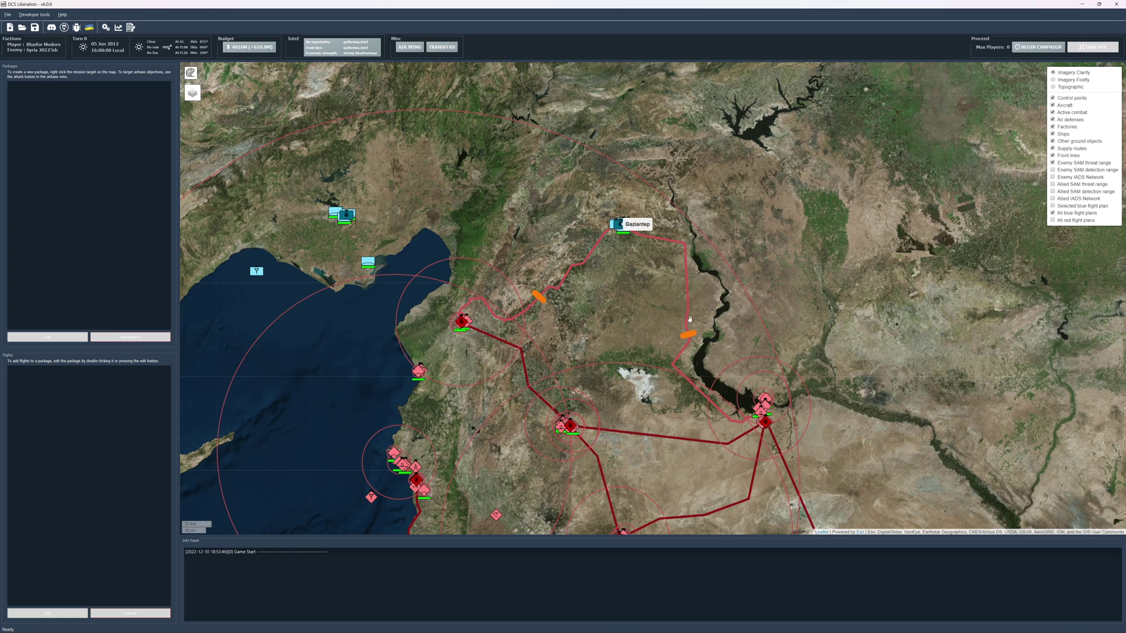
- Reopen Gaziantep's ground forces and reselect the frontline stances for Tabqa and Hatay
left_click(636, 225)
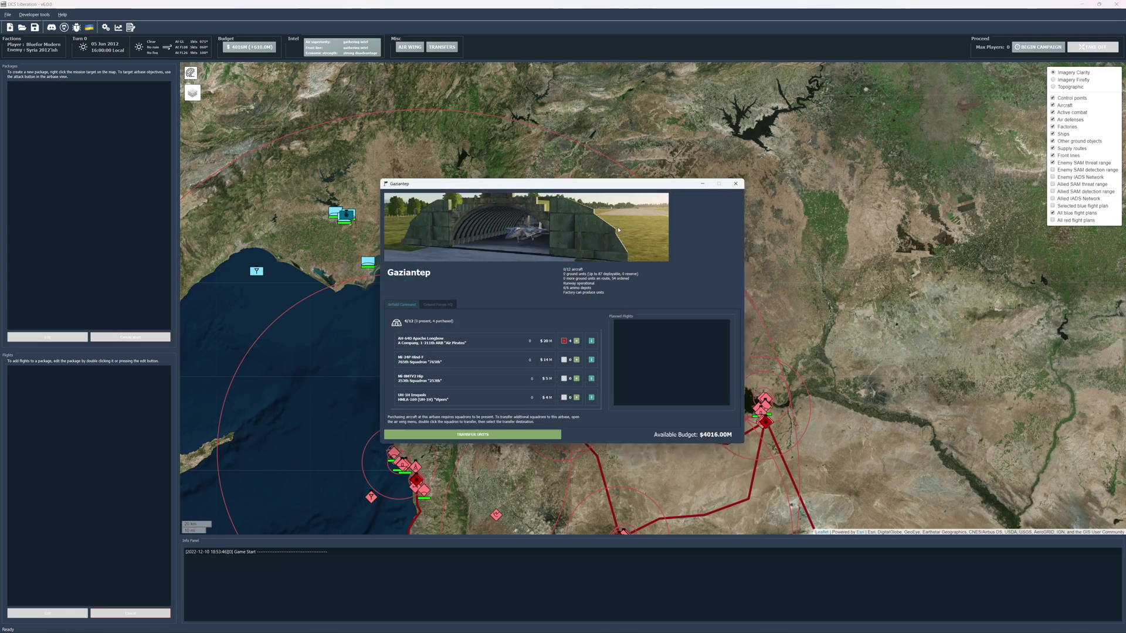
left_click(431, 306)
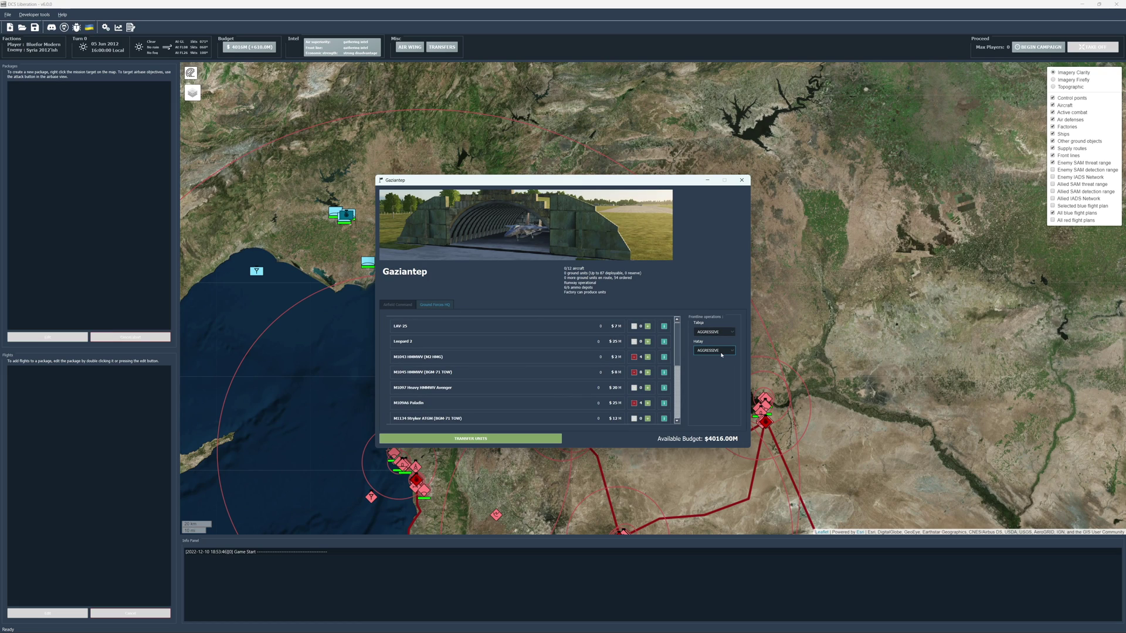
left_click(710, 332)
left_click(709, 345)
left_click(712, 351)
left_click(716, 373)
left_click(741, 180)
- Set eastward destinations north of Cyprus for the CVN-74 John C. Stennis and the LHA-1 Tarawa
left_click_drag(459, 348, 635, 343)
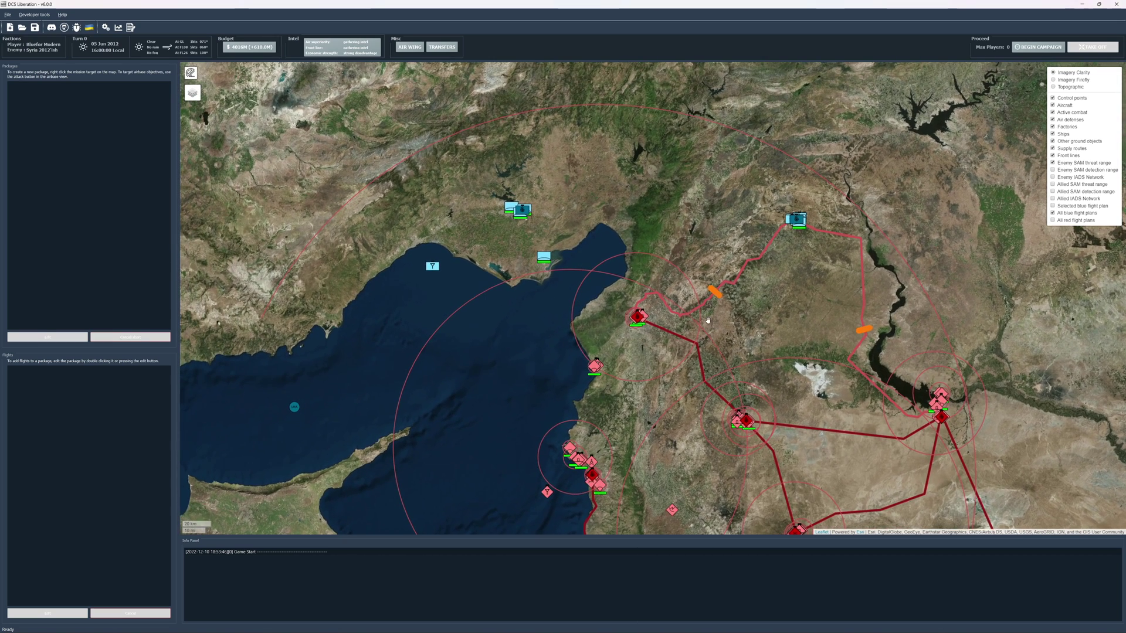
left_click_drag(533, 375, 711, 275)
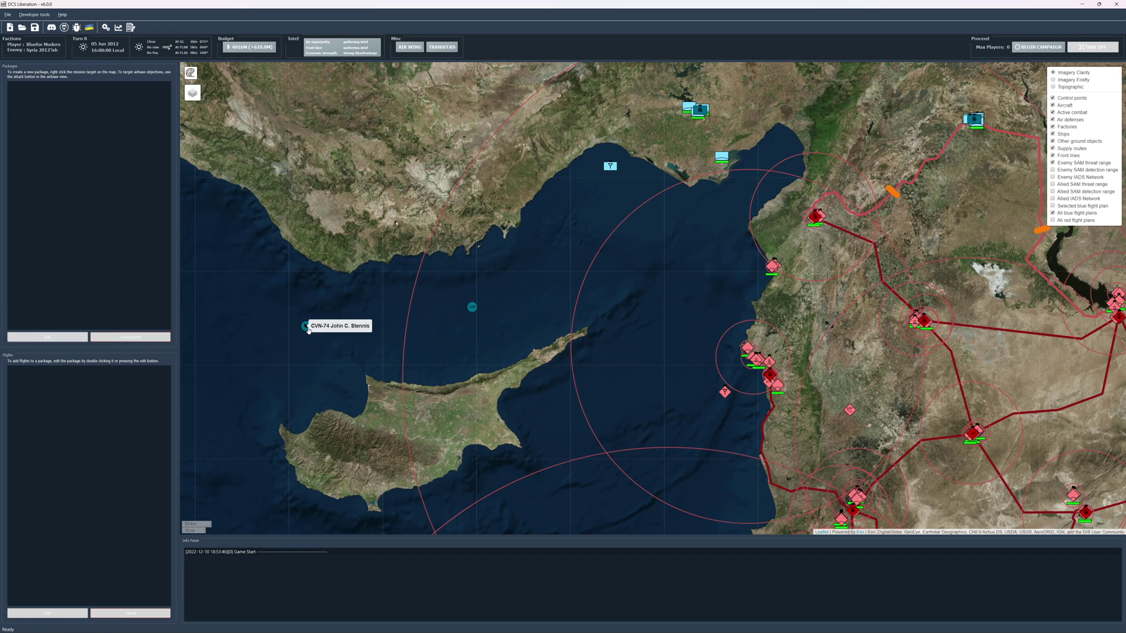
mouse_move(306, 327)
left_mouse_down()
mouse_move(445, 292)
mouse_move(532, 288)
mouse_move(557, 273)
left_mouse_up()
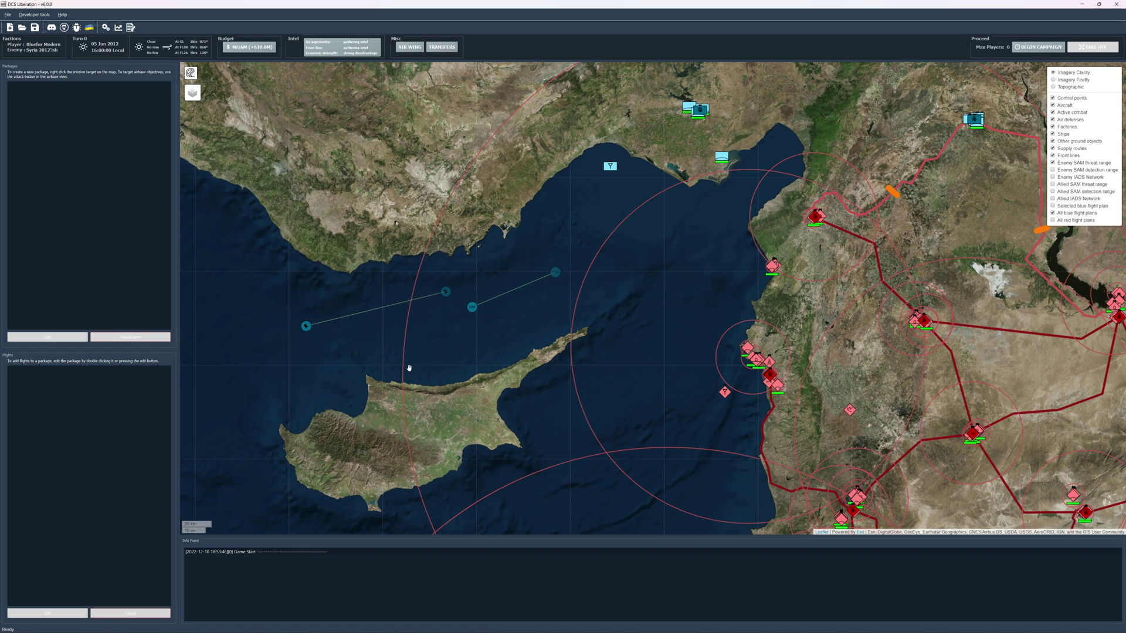
- On the CVN-74 John C. Stennis, order eight F-14B Tomcats for "Grim Reapers" and four for "Diamond Backs"
left_click(305, 327)
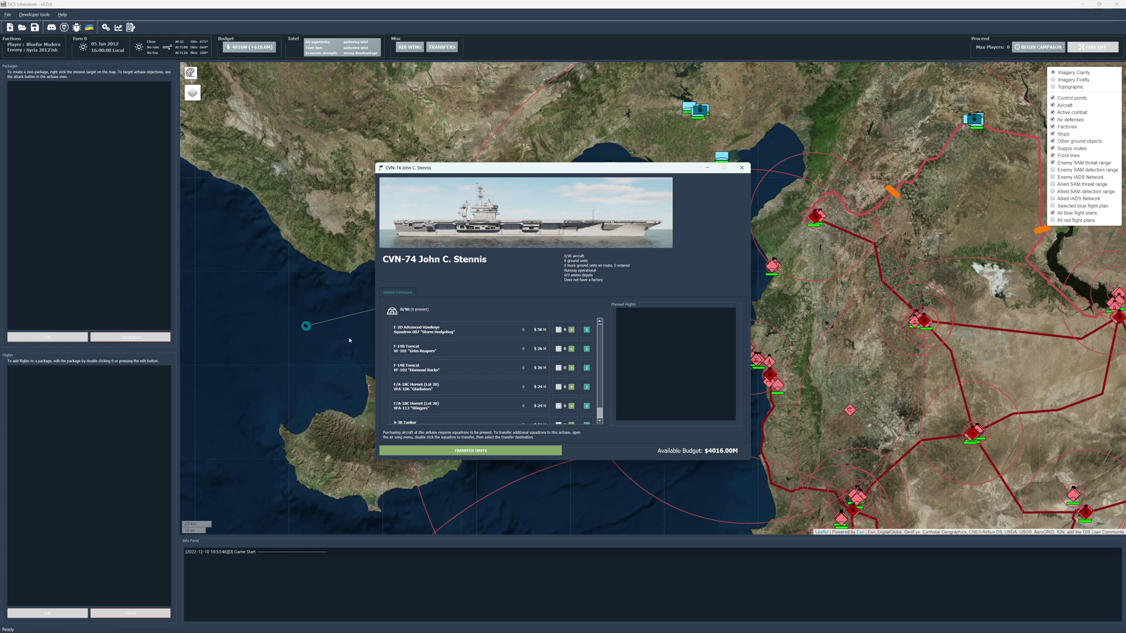
left_click(572, 349)
left_click(571, 349)
left_click(572, 348)
left_click(571, 368)
left_click(571, 368)
- Order ten F/A-18C Hornets for VFA-106 "Gladiators" and one E-2D Advanced Hawkeye on the Stennis
left_click(572, 387)
left_click(571, 387)
left_click(572, 387)
left_click(572, 387)
left_click(571, 387)
left_click(570, 330)
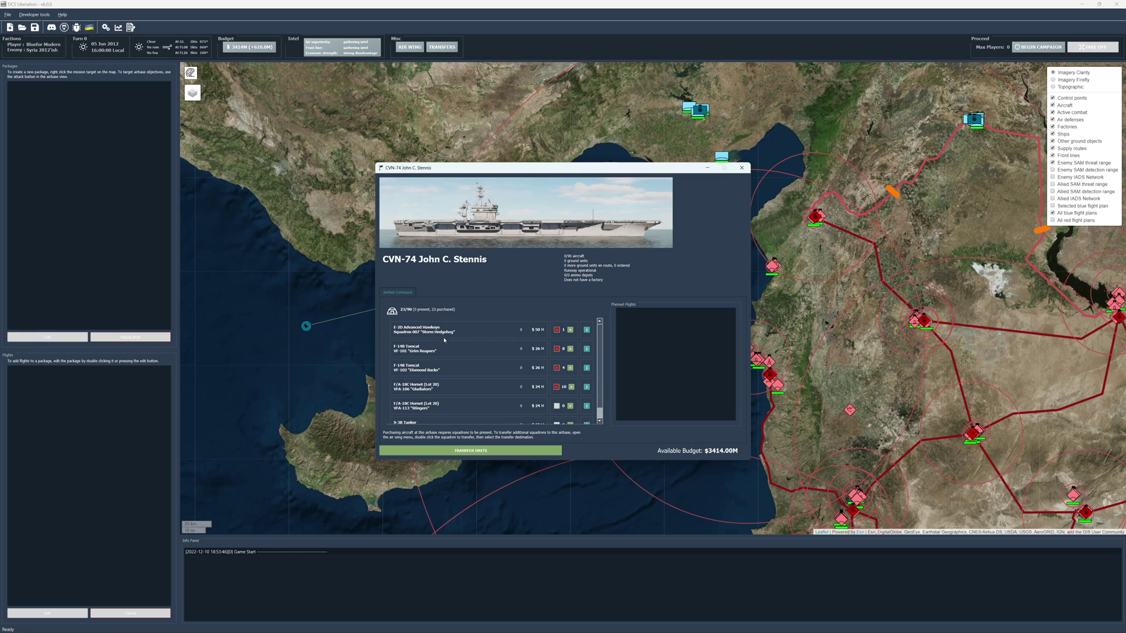
- Order four F/A-18C Hornets for VFA-113 and one S-3B Tanker on the Stennis
scroll(536, 391, "down", 1)
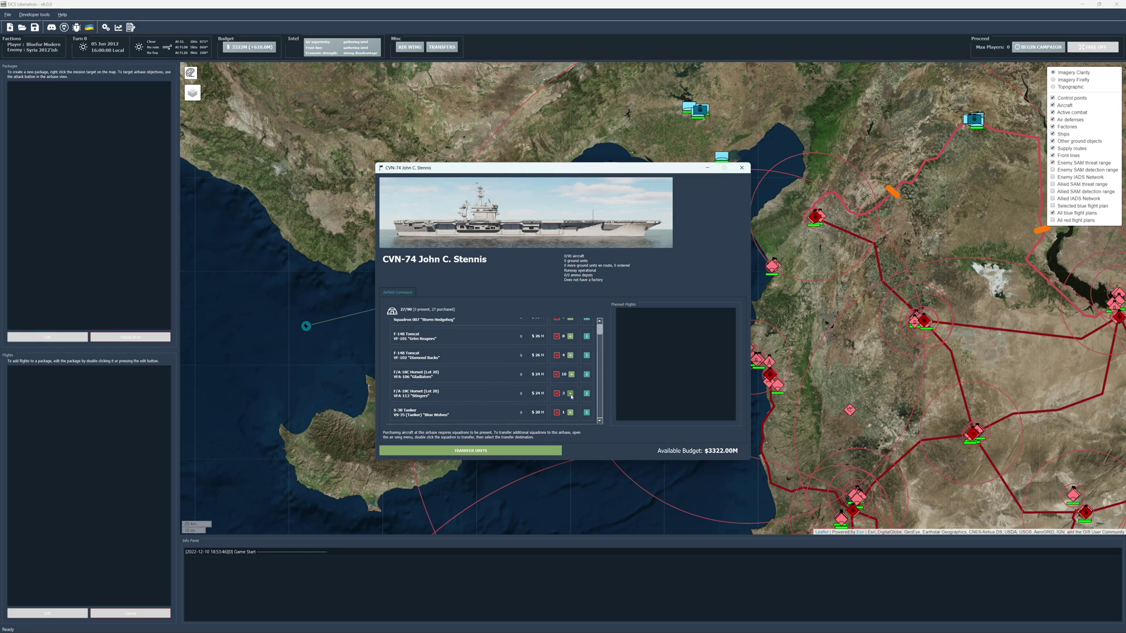
left_click(569, 394)
left_click(742, 168)
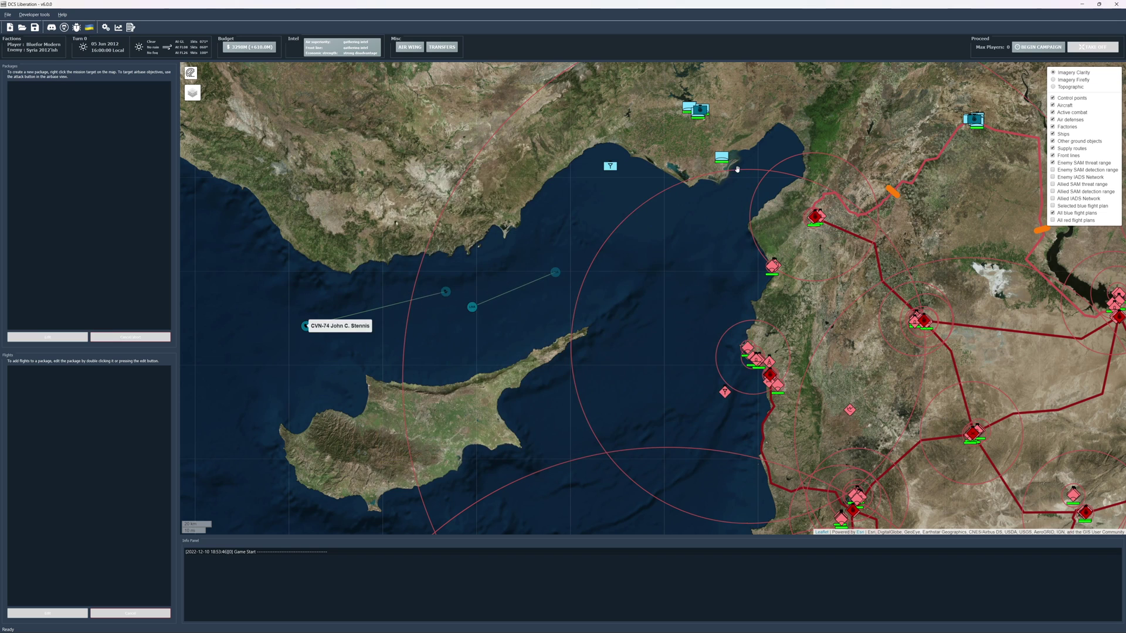
- Order eight AV-8B Harrier II Night Attack aircraft for the LHA-1 Tarawa
left_click_drag(564, 272, 447, 350)
left_click(350, 392)
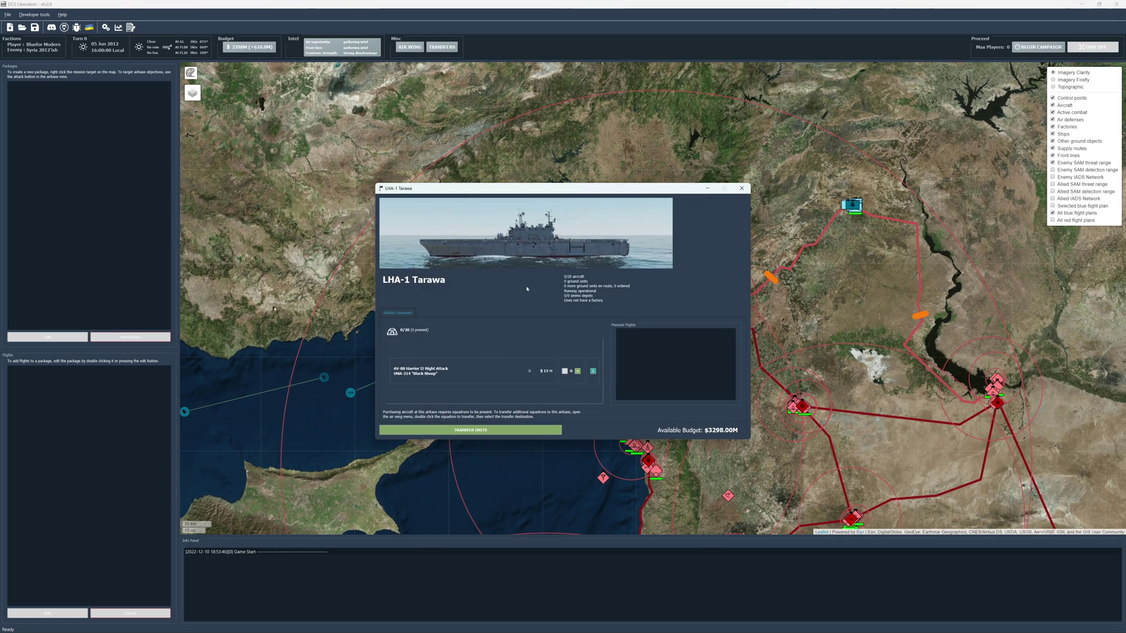
left_click(577, 371)
left_click(741, 189)
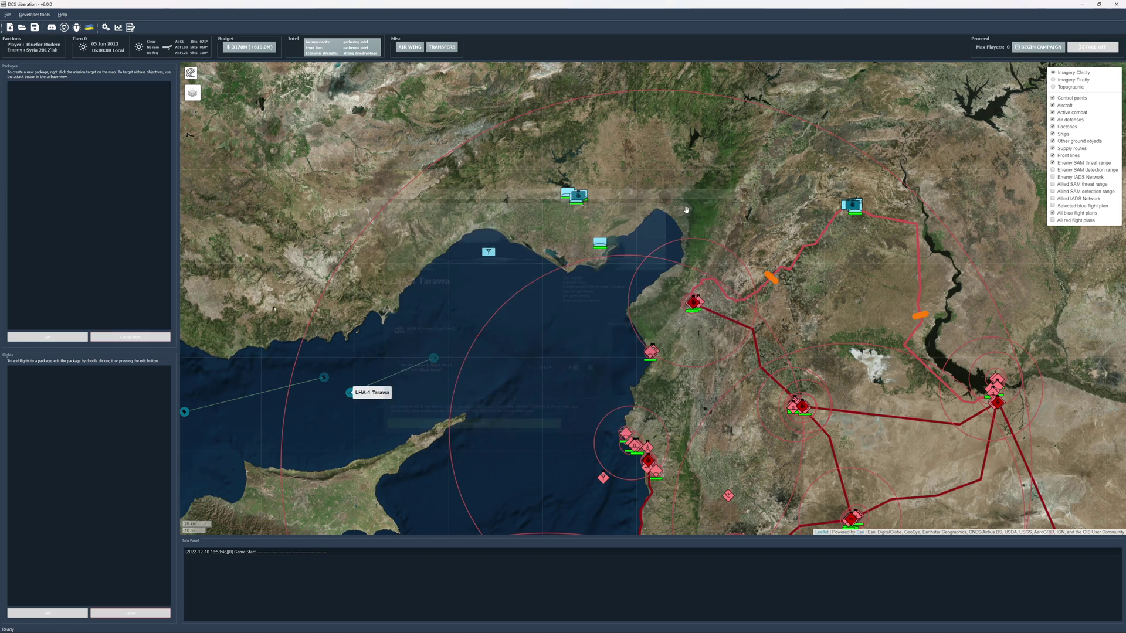
- At Incirlik, order six A-10C Thunderbolt II (Suite 3) for the 104th FS and four AJS37 Viggens
left_click_drag(352, 391, 221, 476)
left_click_drag(412, 338, 467, 366)
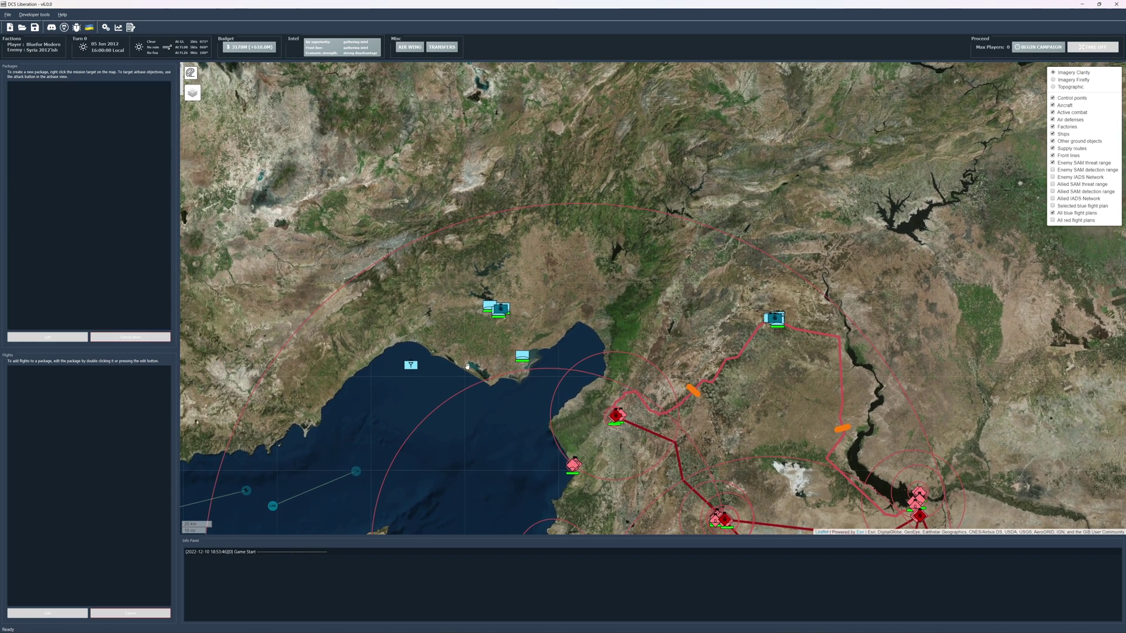
left_click(500, 311)
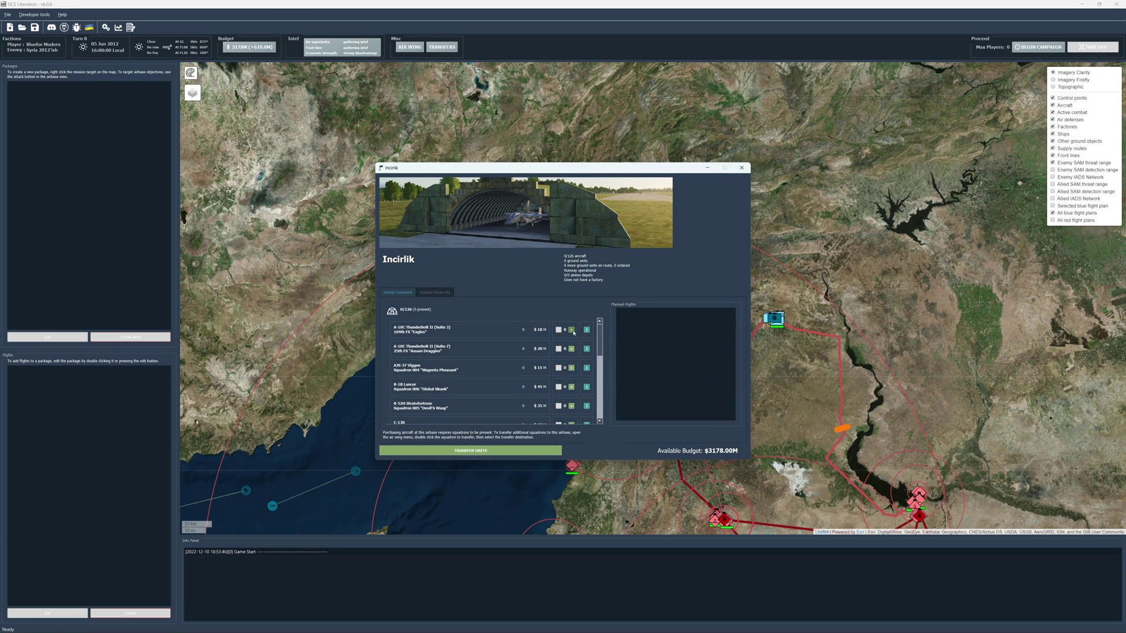
left_click(572, 330)
left_click(572, 368)
scroll(580, 397, "down", 1)
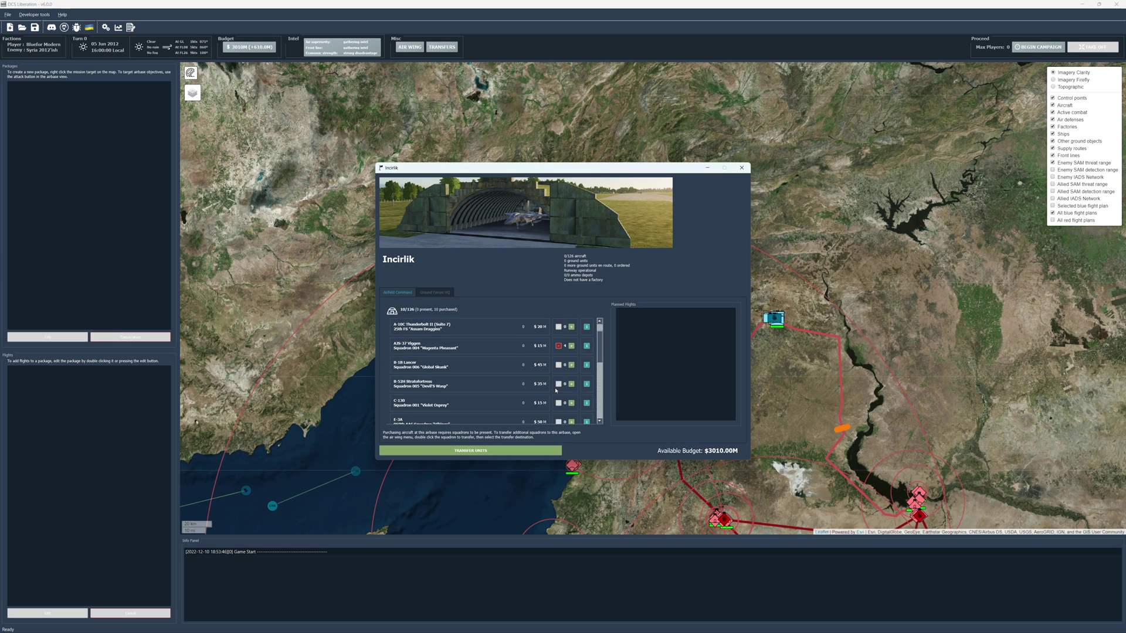
- Order one E-3A, four F-14B Tomcats and ten F-15C Eagles for the Incirlik squadrons
scroll(556, 390, "down", 1)
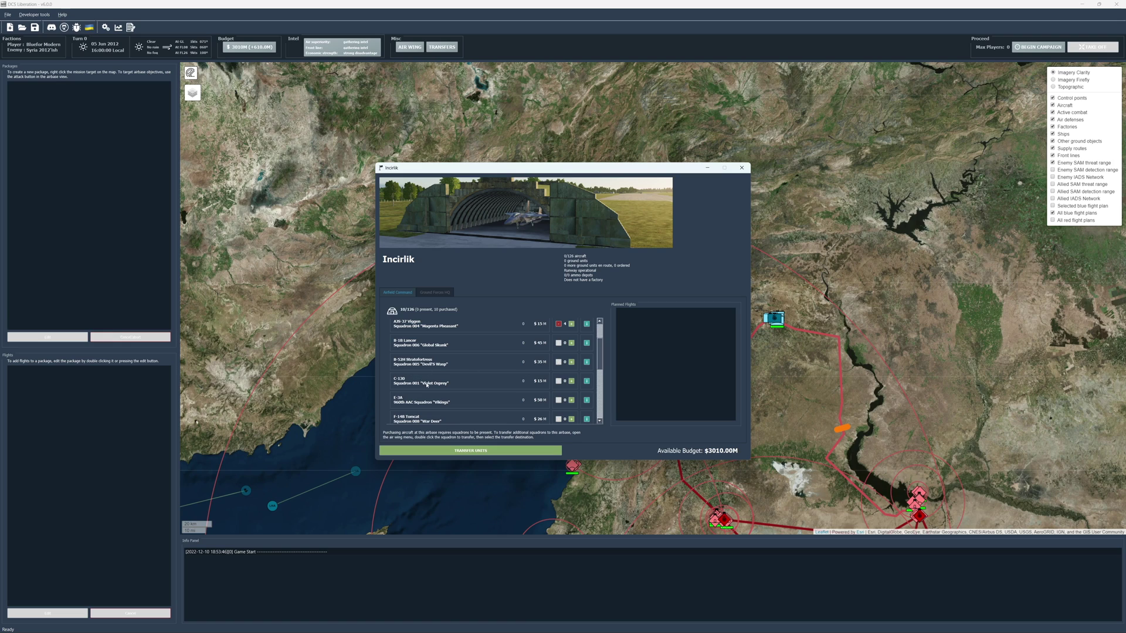
scroll(460, 382, "down", 1)
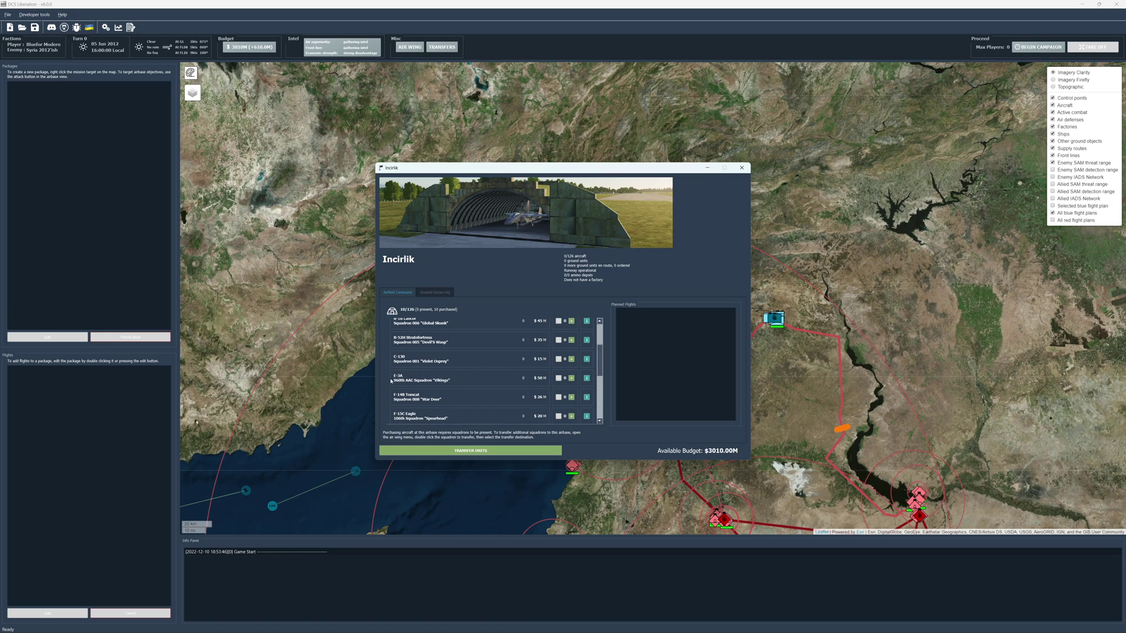
left_click(572, 378)
left_click(558, 397)
scroll(589, 398, "down", 1)
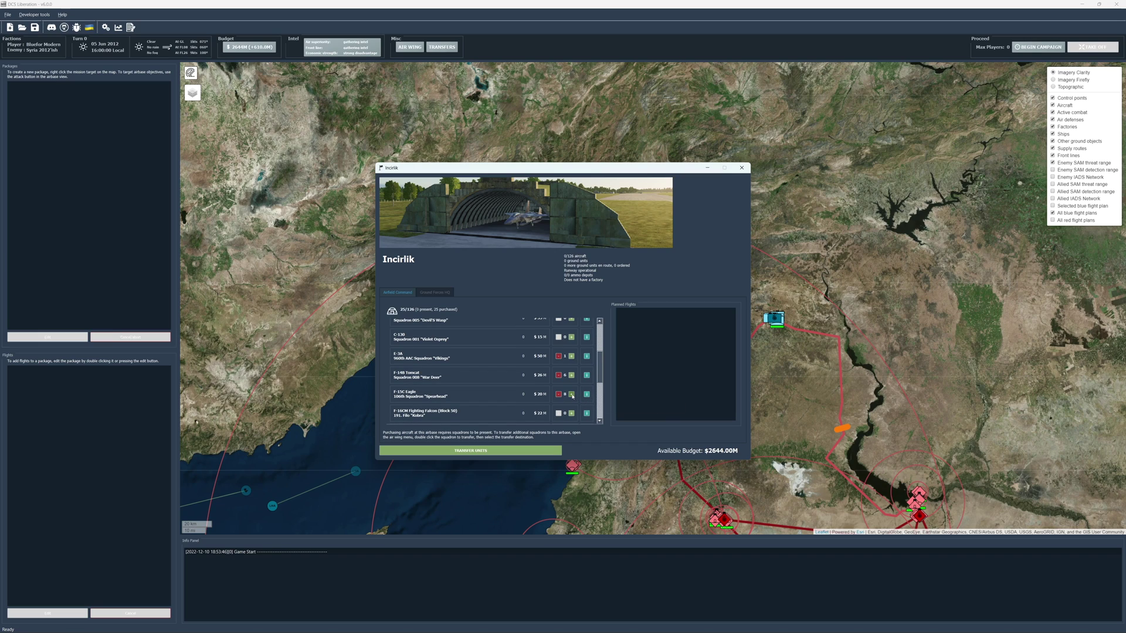
left_click(571, 394)
left_click(557, 376)
left_click(557, 375)
- Order ten F-16CM Fighting Falcons (Block 50) for the 191. Filo squadron at Incirlik
scroll(522, 397, "down", 1)
left_click(571, 391)
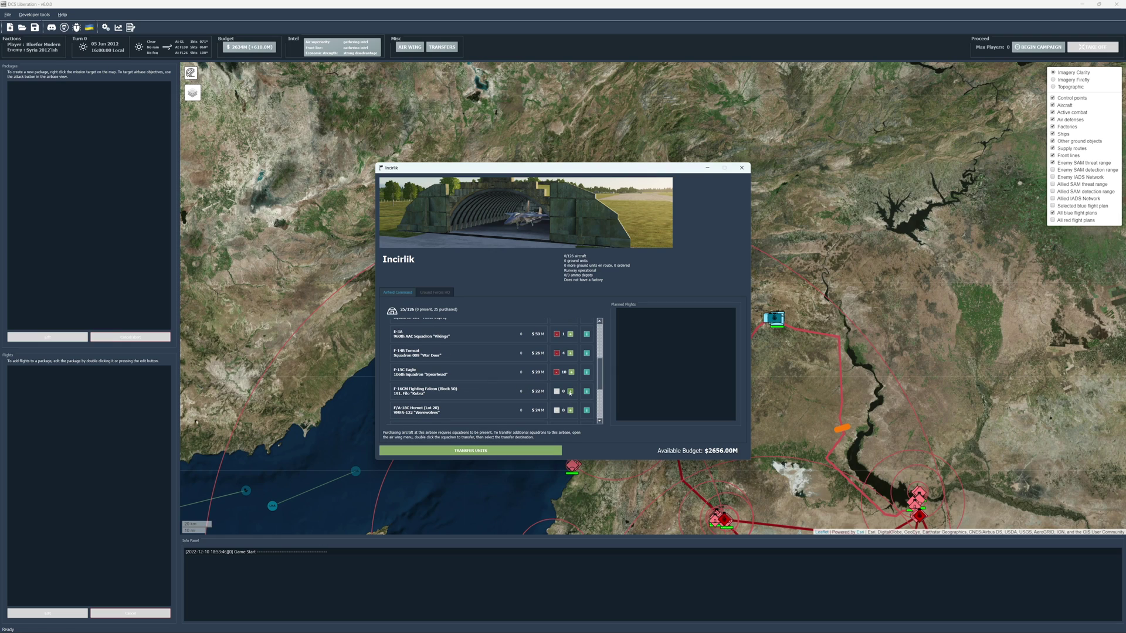
left_click(570, 391)
left_click(571, 392)
left_click(570, 392)
scroll(570, 392, "down", 1)
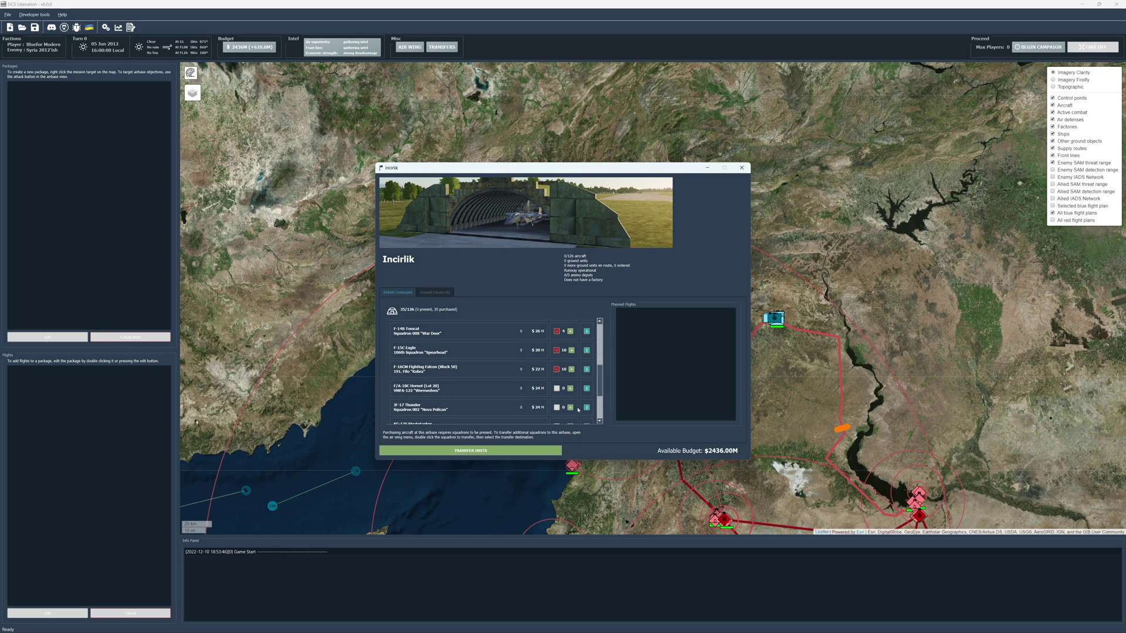
- Order six F/A-18C Hornets for VMFA-122 and six JF-17 Thunders at Incirlik
left_click(571, 408)
left_click(571, 408)
left_click(572, 408)
left_click(571, 408)
left_click(572, 408)
left_click(556, 388)
scroll(557, 388, "down", 1)
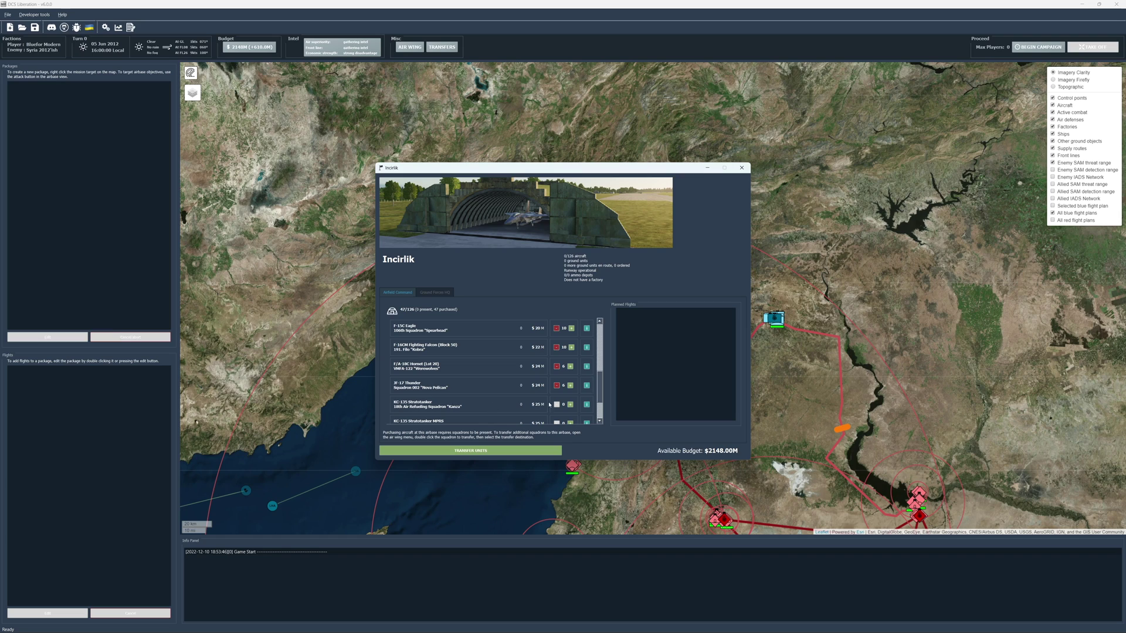
- Order one KC-135 Stratotanker of the non-MPRS variant at Incirlik and finish purchasing there
scroll(446, 380, "down", 1)
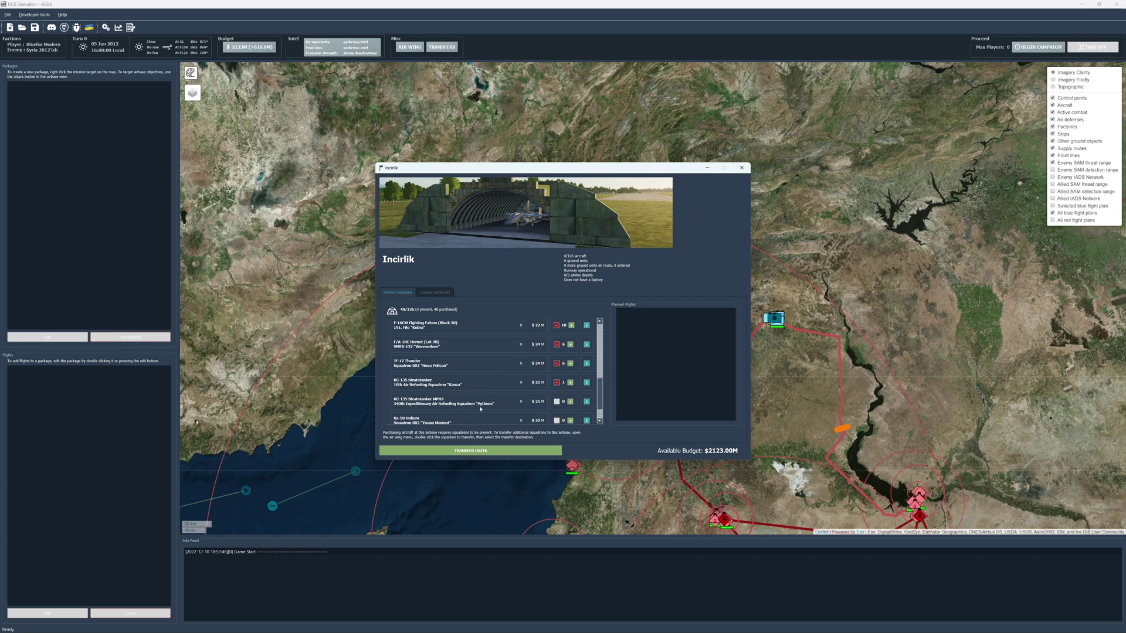
scroll(548, 409, "down", 1)
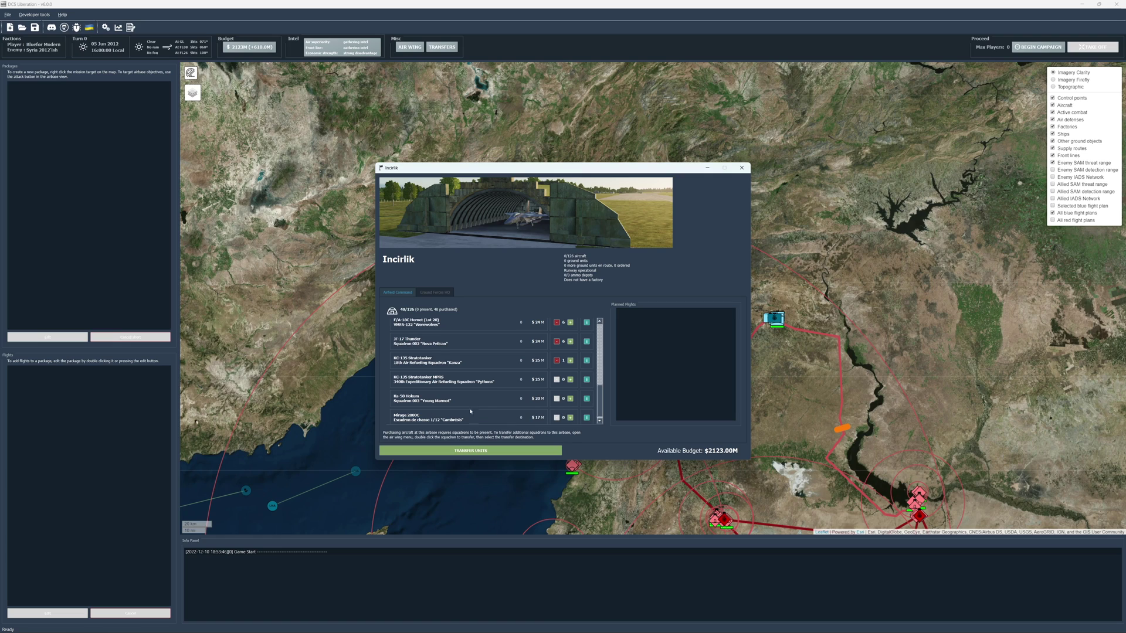
scroll(470, 411, "down", 1)
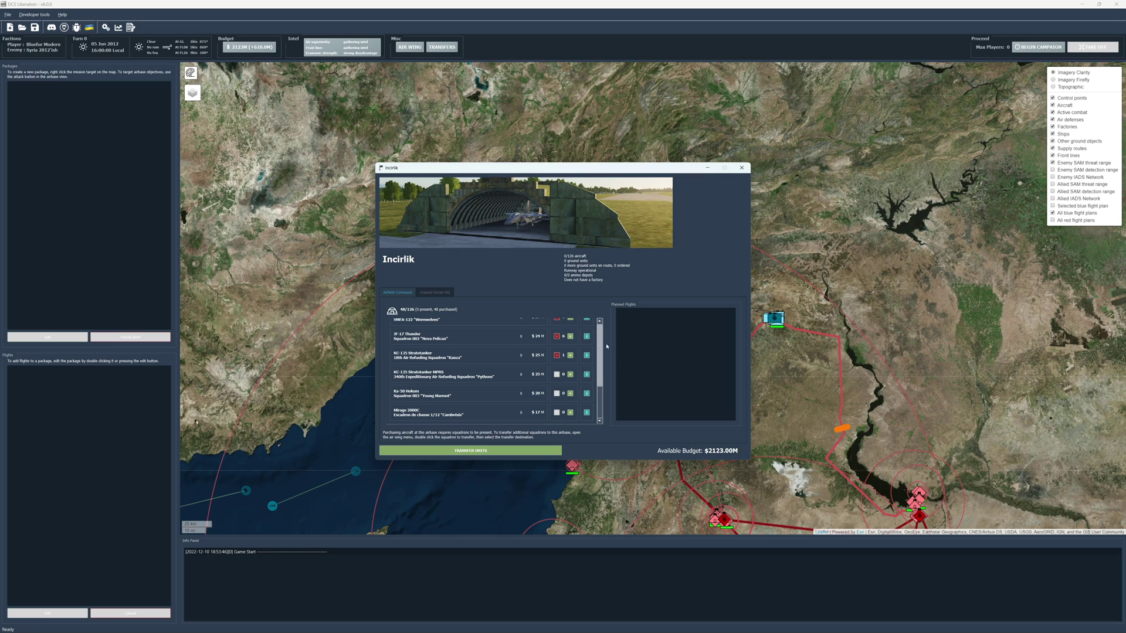
left_click(742, 168)
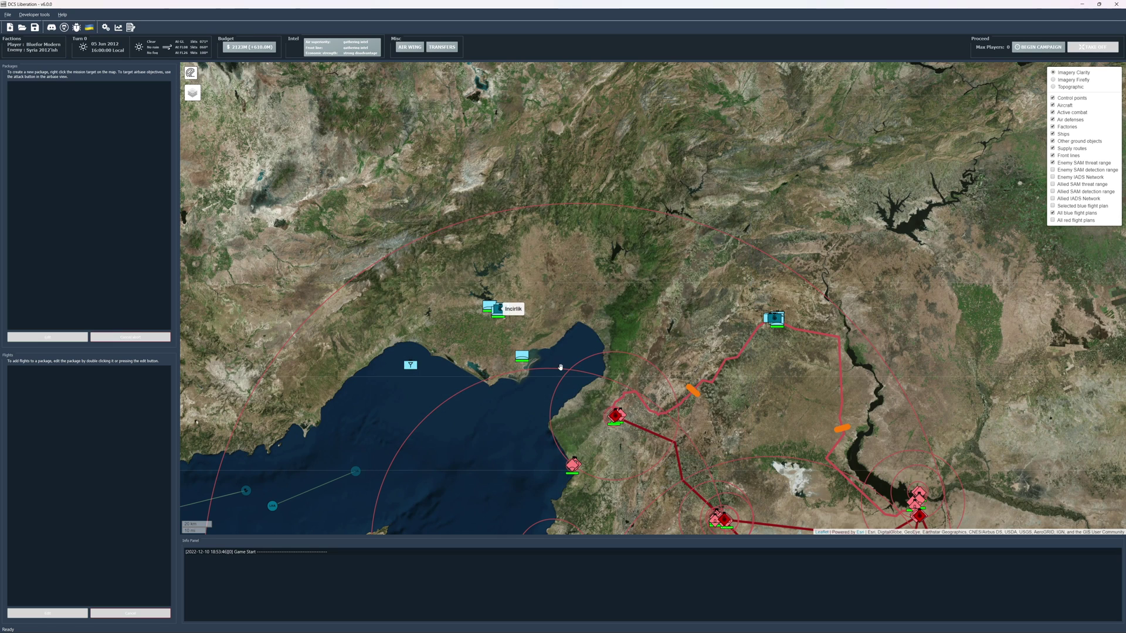
- Review the squadron list and aircraft orders at Incirlik once more
left_click(498, 310)
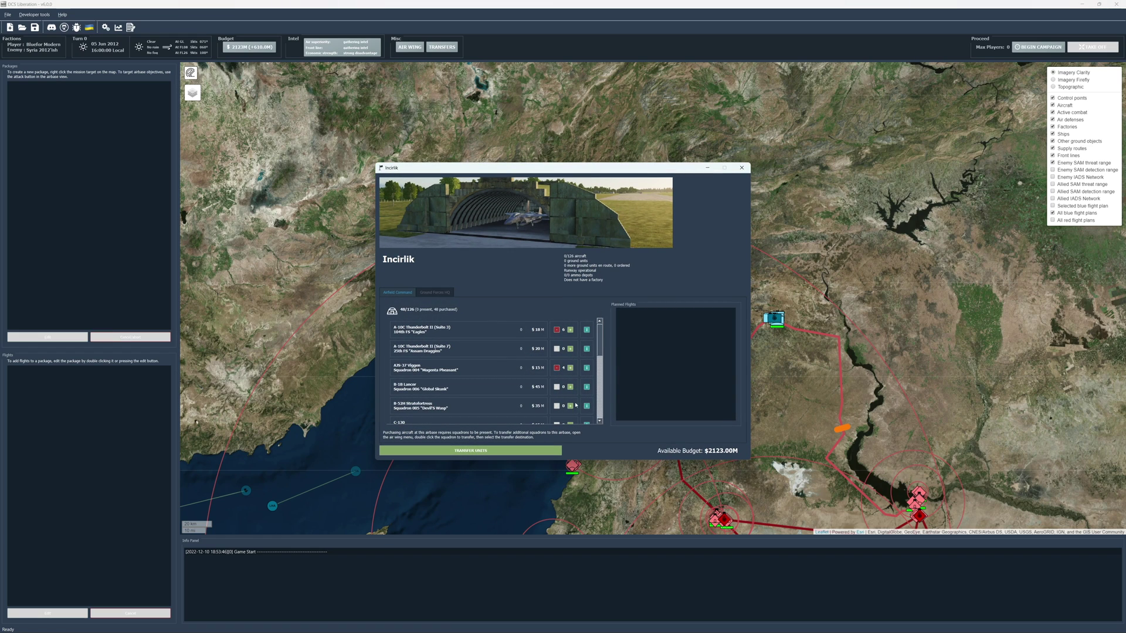
scroll(578, 398, "down", 1)
scroll(580, 405, "down", 1)
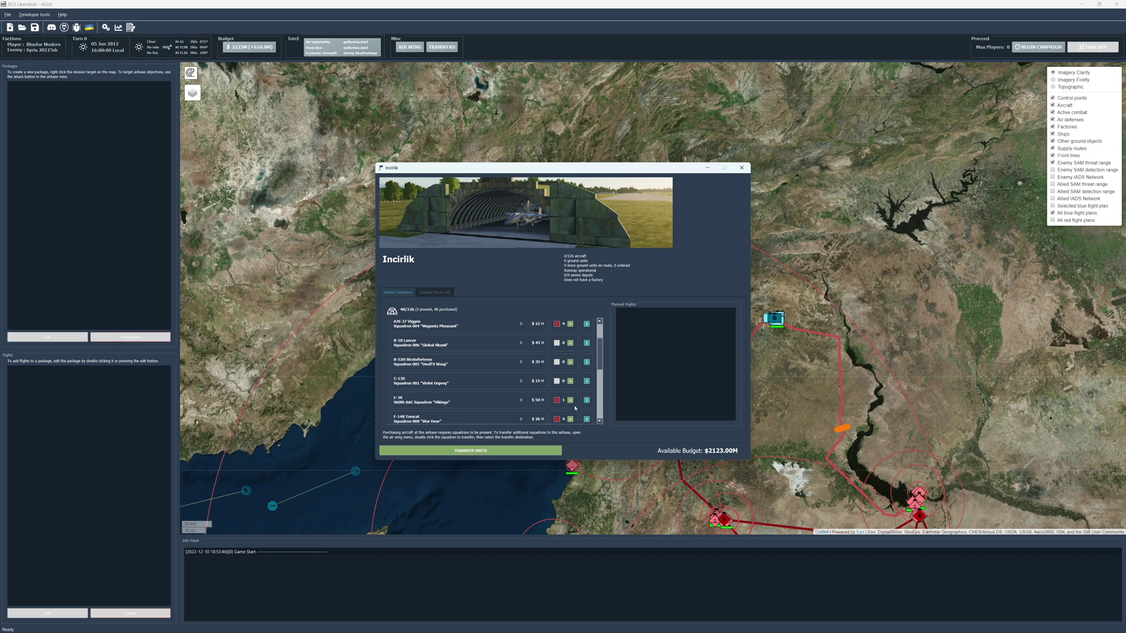
scroll(575, 408, "down", 1)
scroll(482, 401, "down", 1)
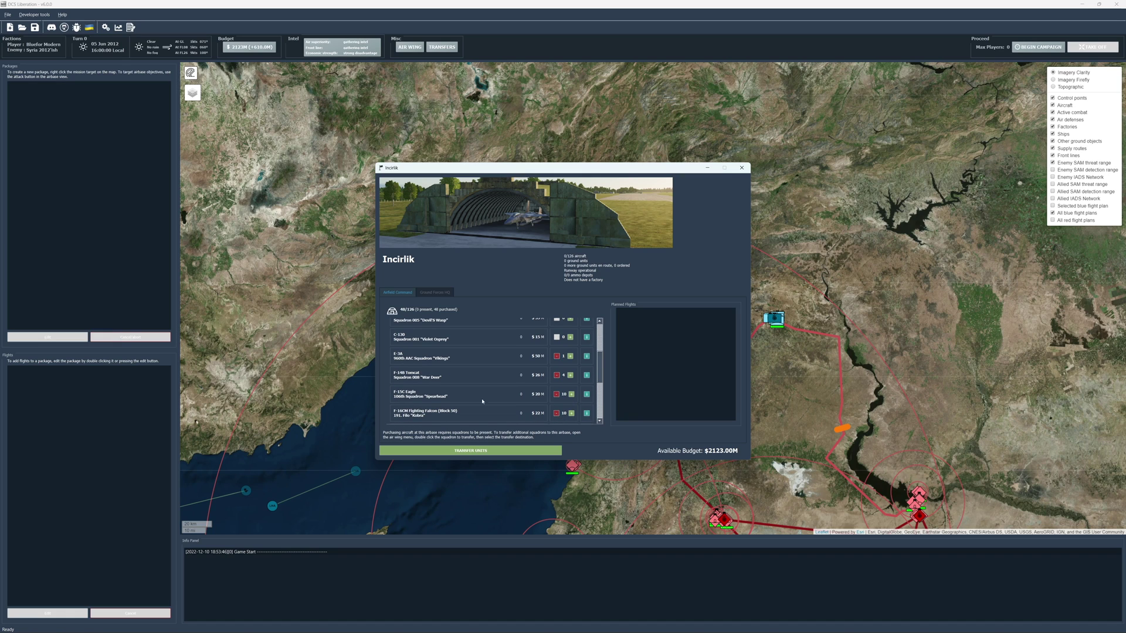
left_click(741, 167)
- Begin the campaign to move on from turn 0
left_click_drag(797, 331, 738, 245)
left_click(1038, 47)
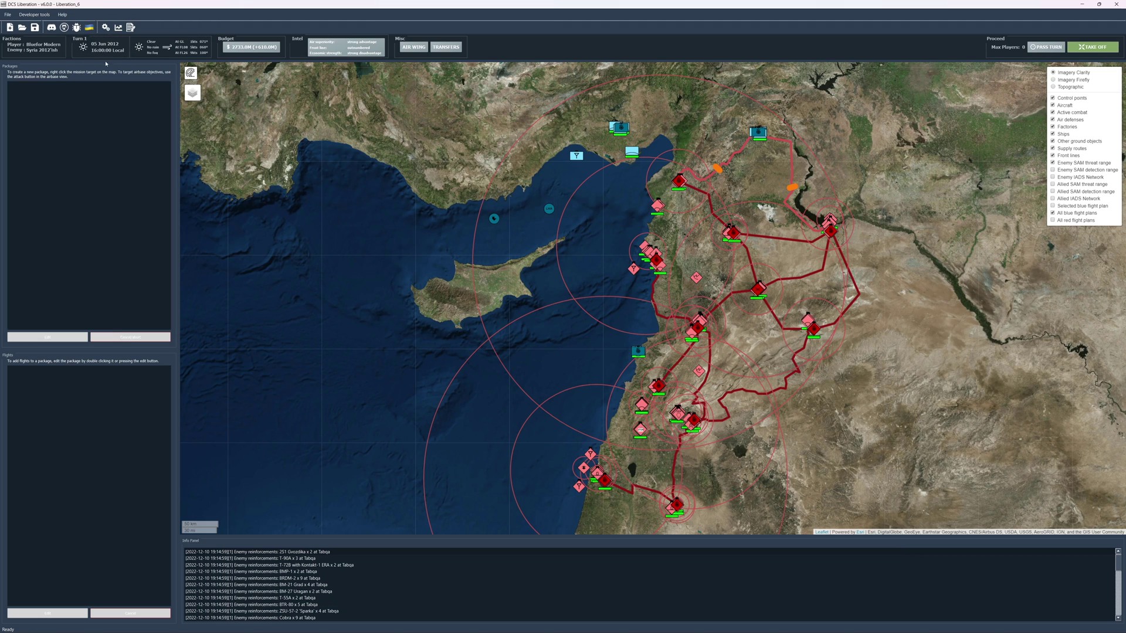
- Try ordering additional AH-64D Apache Longbows at Gaziantep
left_click_drag(760, 184, 774, 272)
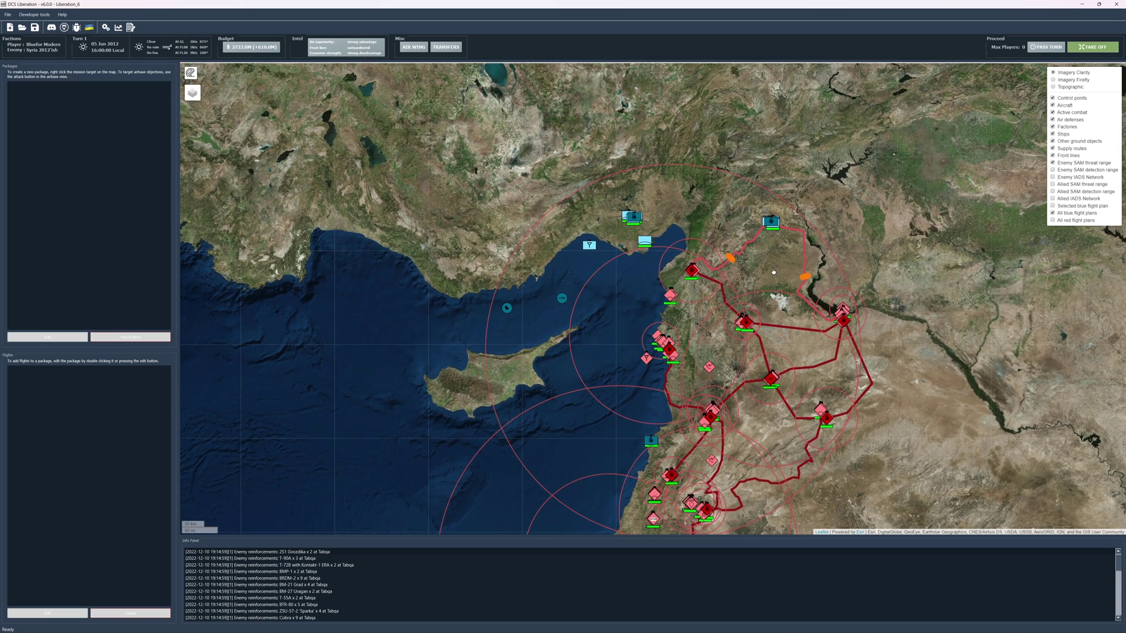
left_click(772, 228)
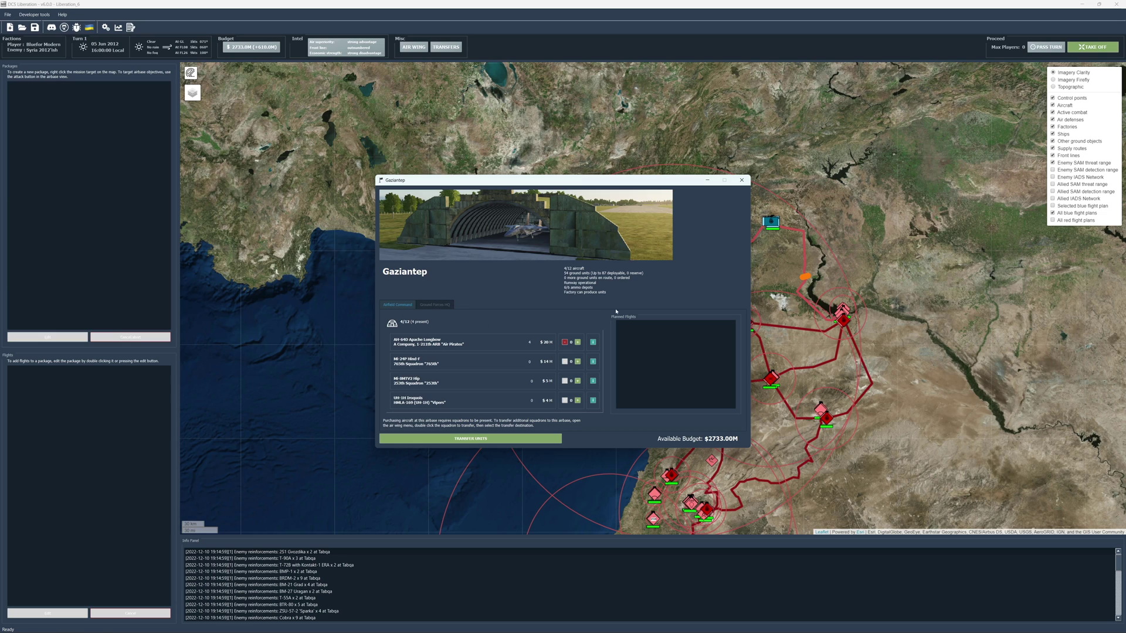
mouse_move(614, 293)
left_click(577, 343)
left_click(577, 342)
left_click(564, 342)
left_click(742, 180)
- Set new destinations for the Tarawa and Stennis groups, northeast of their positions toward the gulf south of Incirlik
left_click_drag(792, 246, 668, 208)
left_click_drag(569, 272, 602, 317)
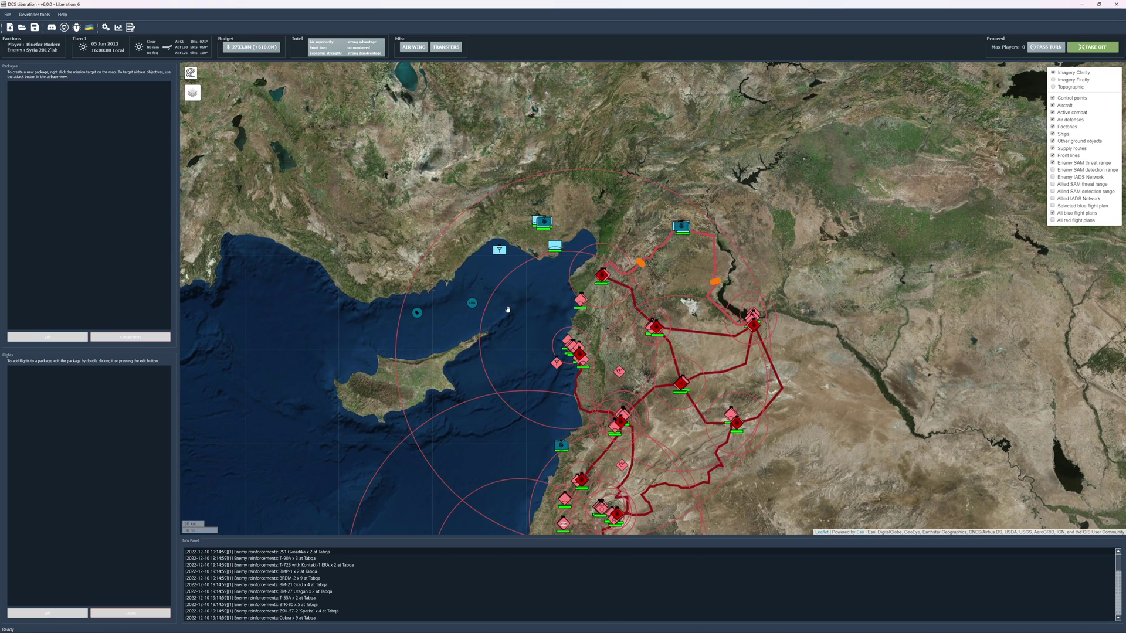
left_click_drag(473, 305, 514, 273)
left_click_drag(417, 313, 477, 294)
scroll(593, 328, "up", 2)
scroll(509, 319, "down", 2)
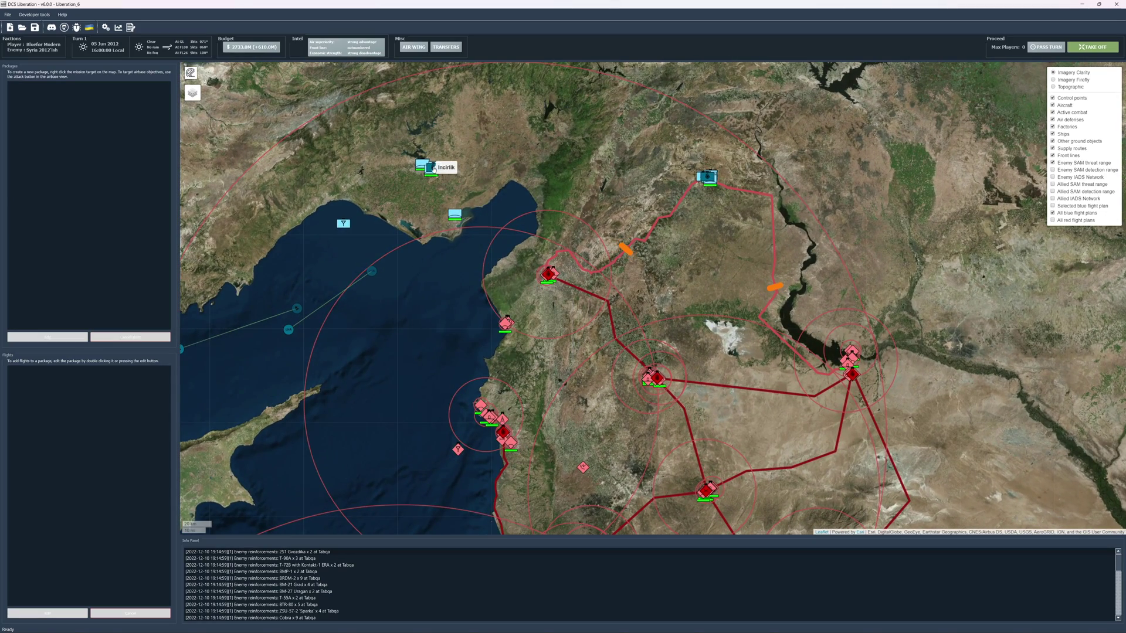
- Create and save an AEW&C package at Incirlik with one E-2D Advanced Hawkeye from CVN-74 John C. Stennis
left_click(433, 167)
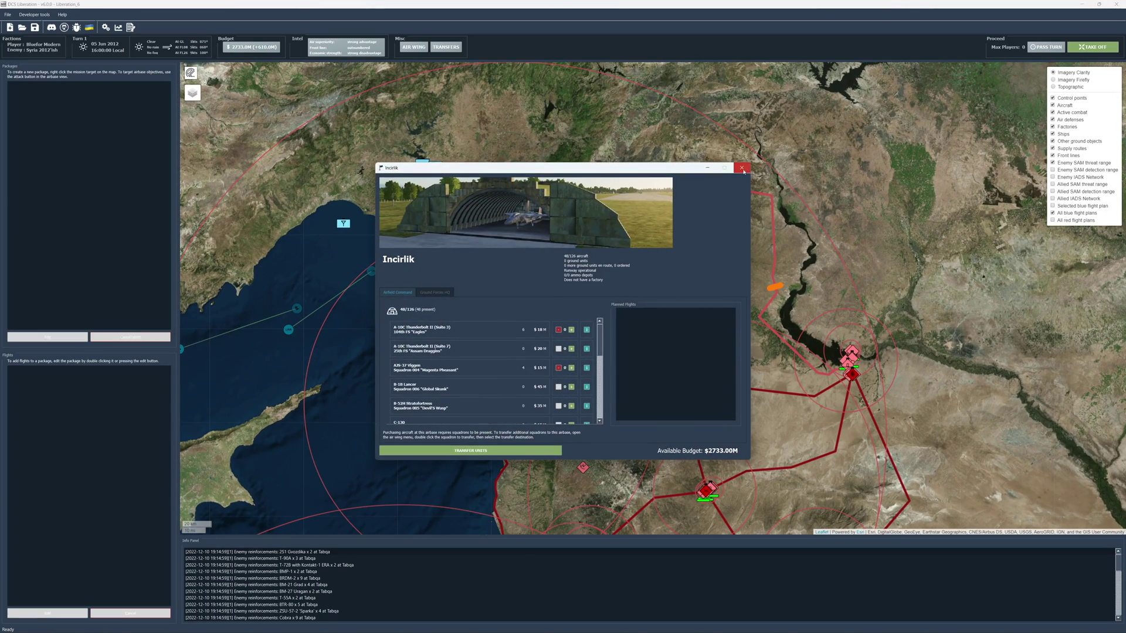
left_click(741, 168)
right_click(434, 170)
left_click(396, 392)
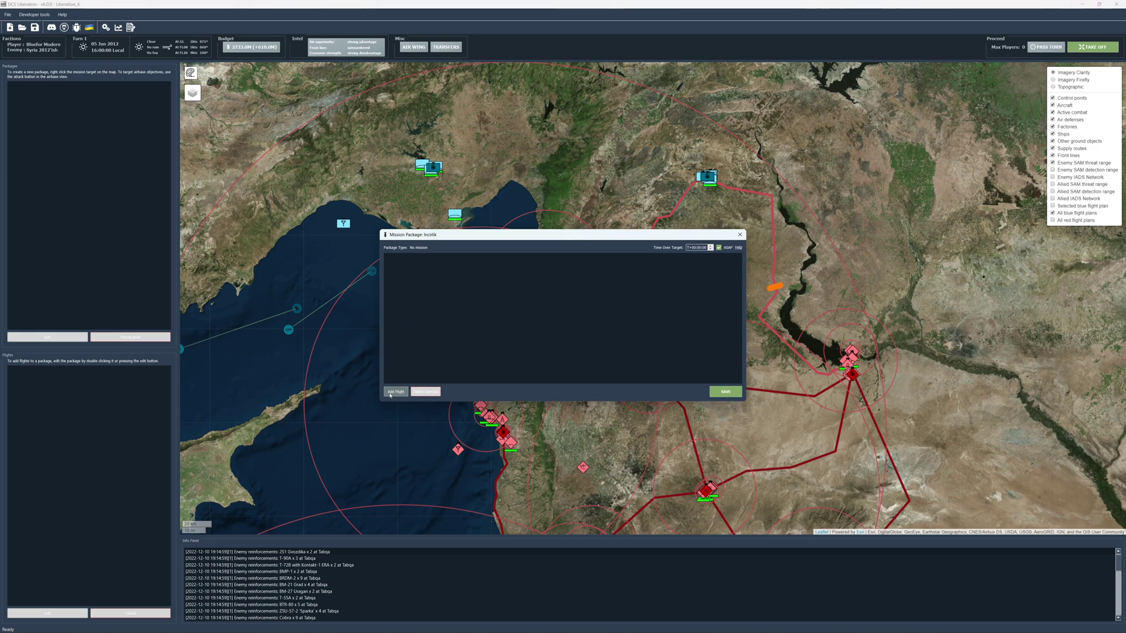
left_click(616, 248)
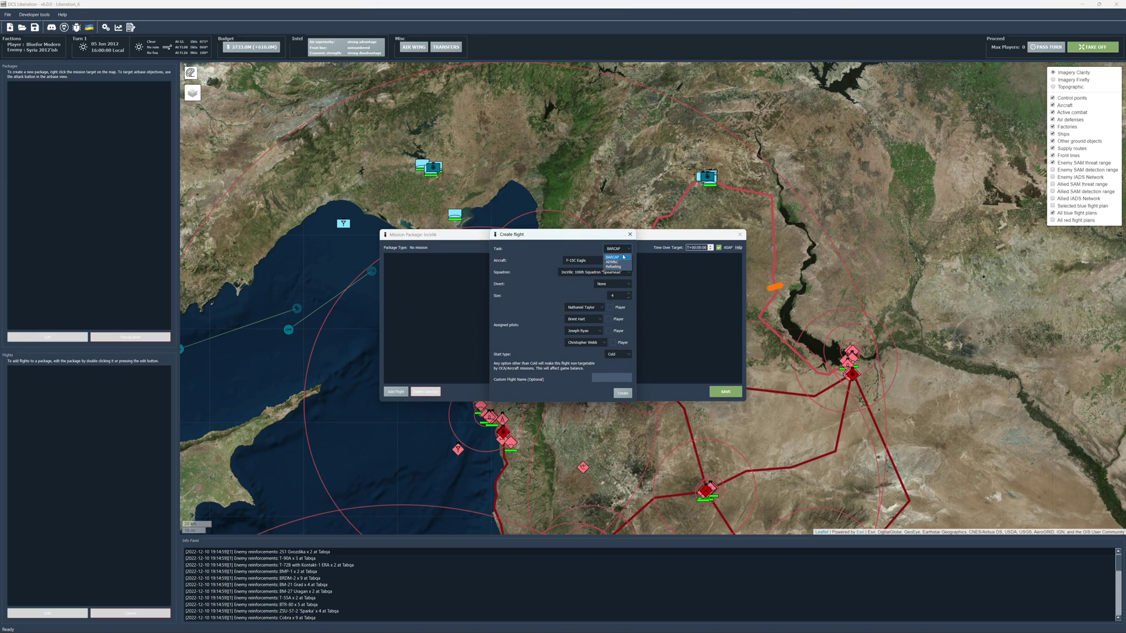
left_click(615, 259)
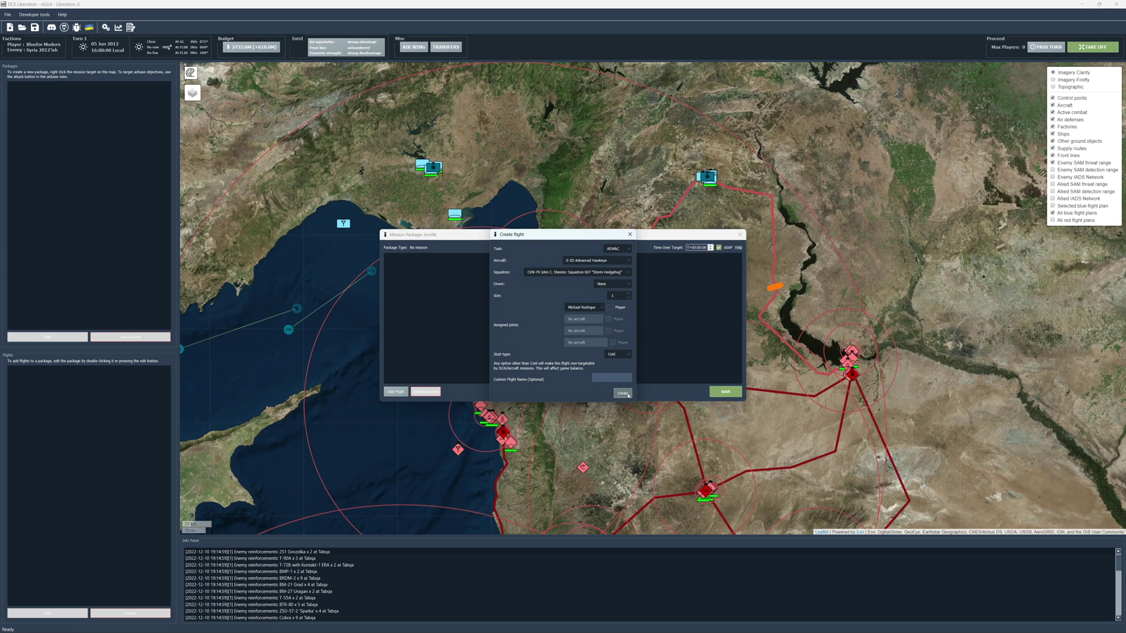
left_click(622, 394)
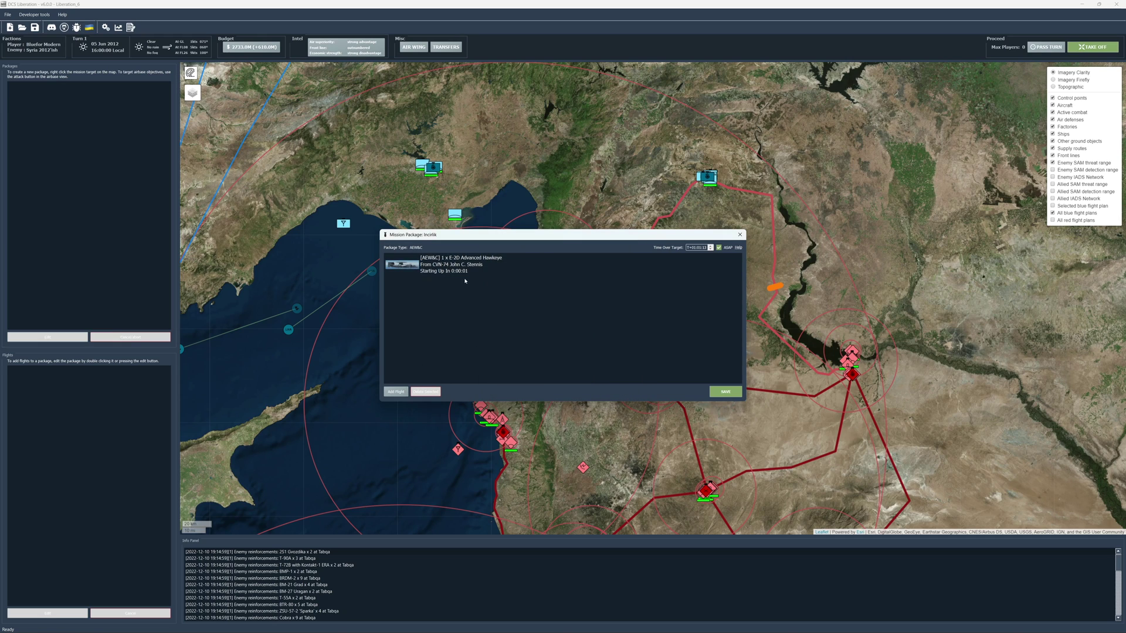
left_click(726, 391)
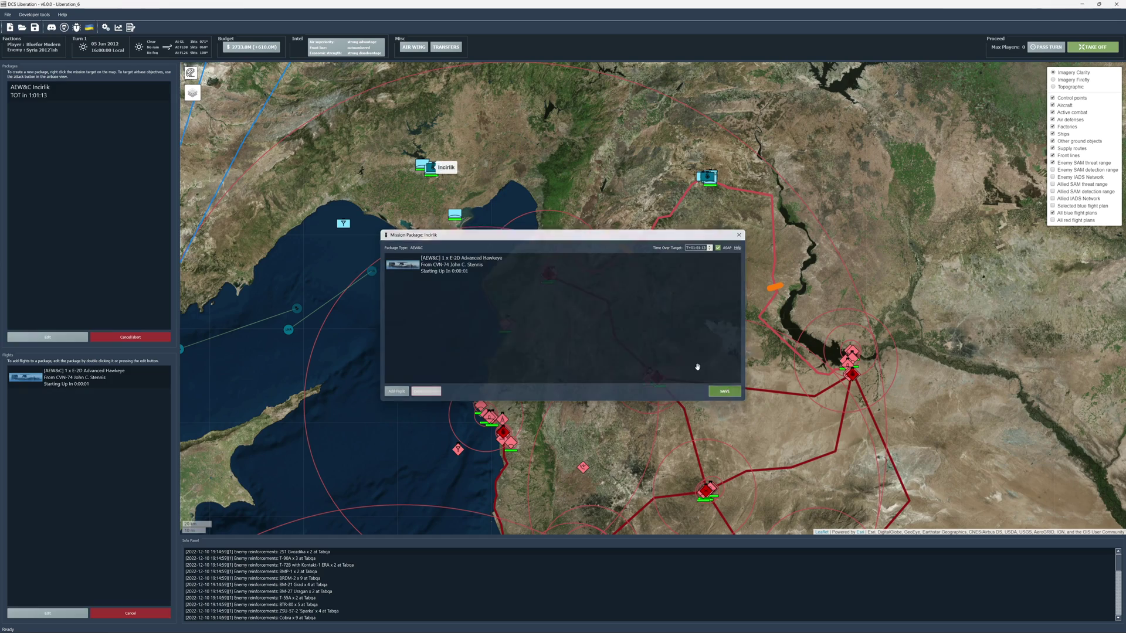
- Shorten the Hawkeye's flight plan by moving its racetrack start and end just north of Incirlik and its transit waypoints closer to the direct route
scroll(554, 338, "down", 3)
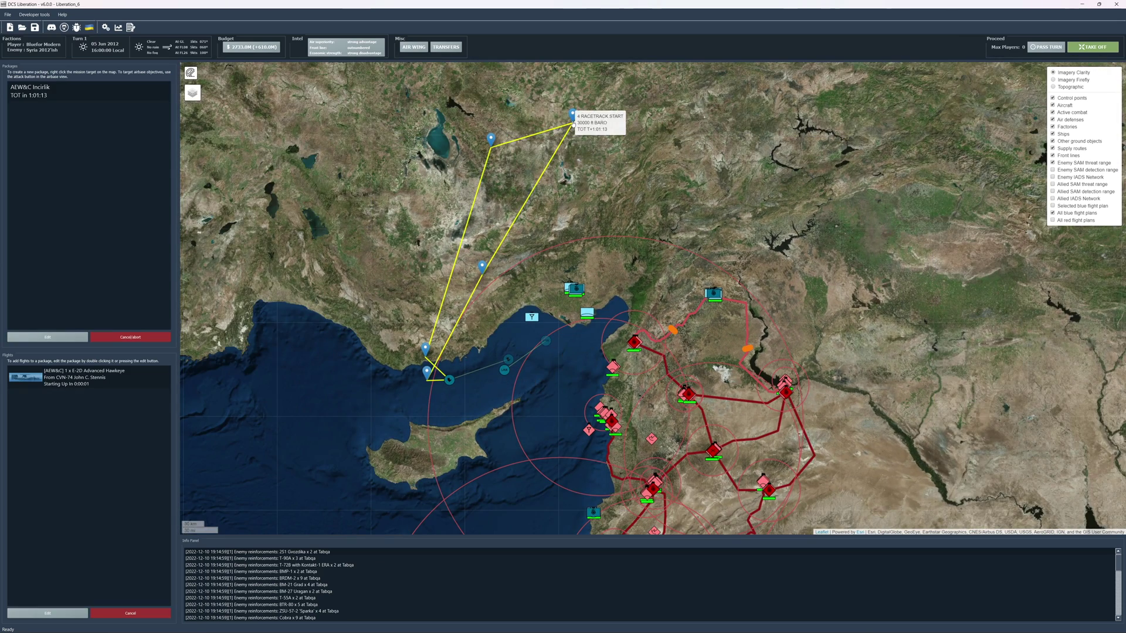
left_click_drag(572, 117, 581, 229)
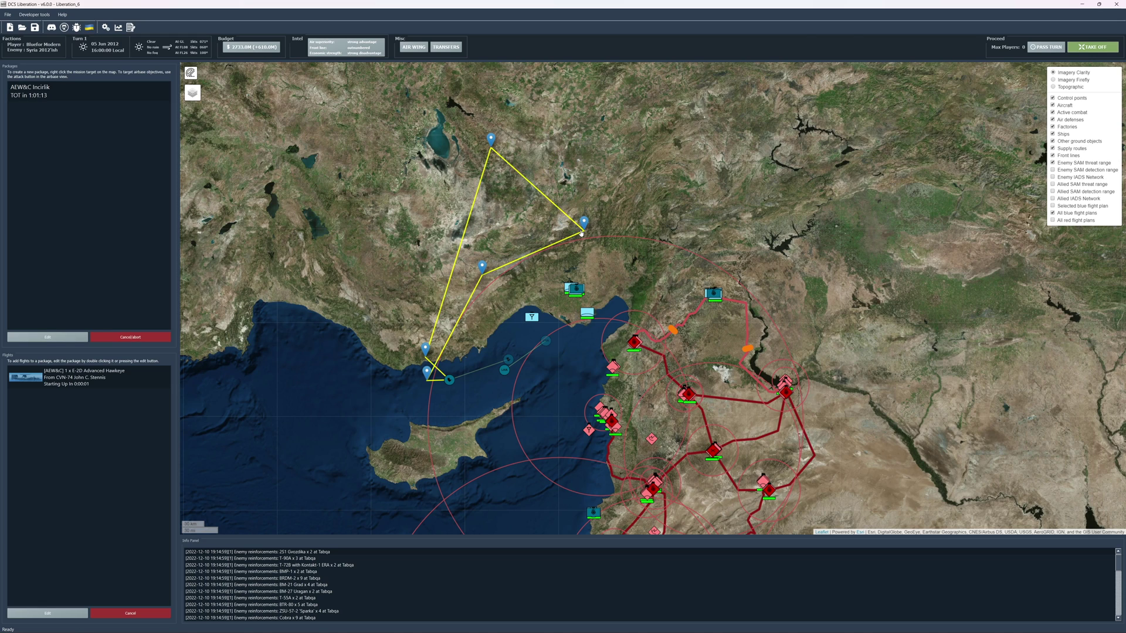
mouse_move(483, 273)
left_mouse_down()
mouse_move(524, 291)
mouse_move(491, 275)
left_mouse_up()
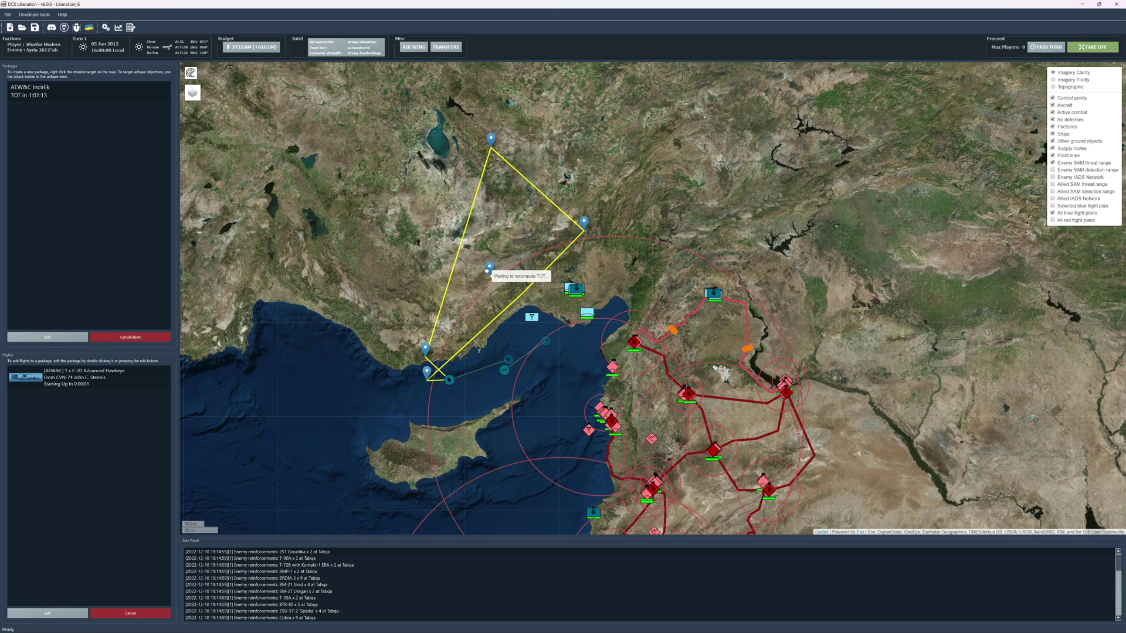
left_click_drag(426, 371, 490, 333)
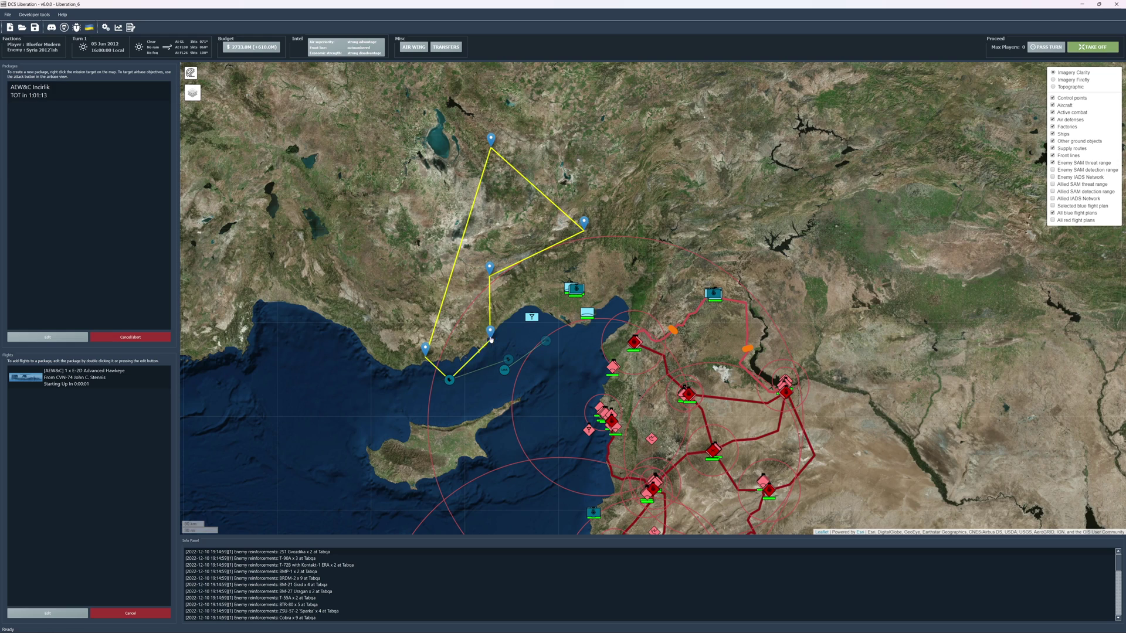
left_click_drag(426, 352, 466, 328)
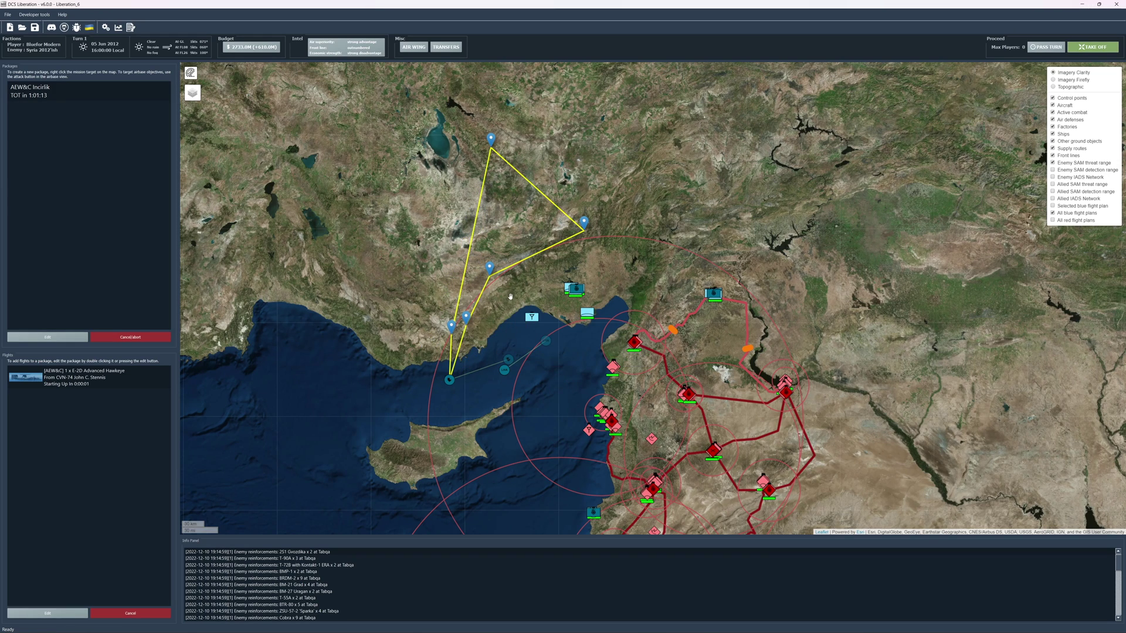
left_click_drag(490, 272, 500, 279)
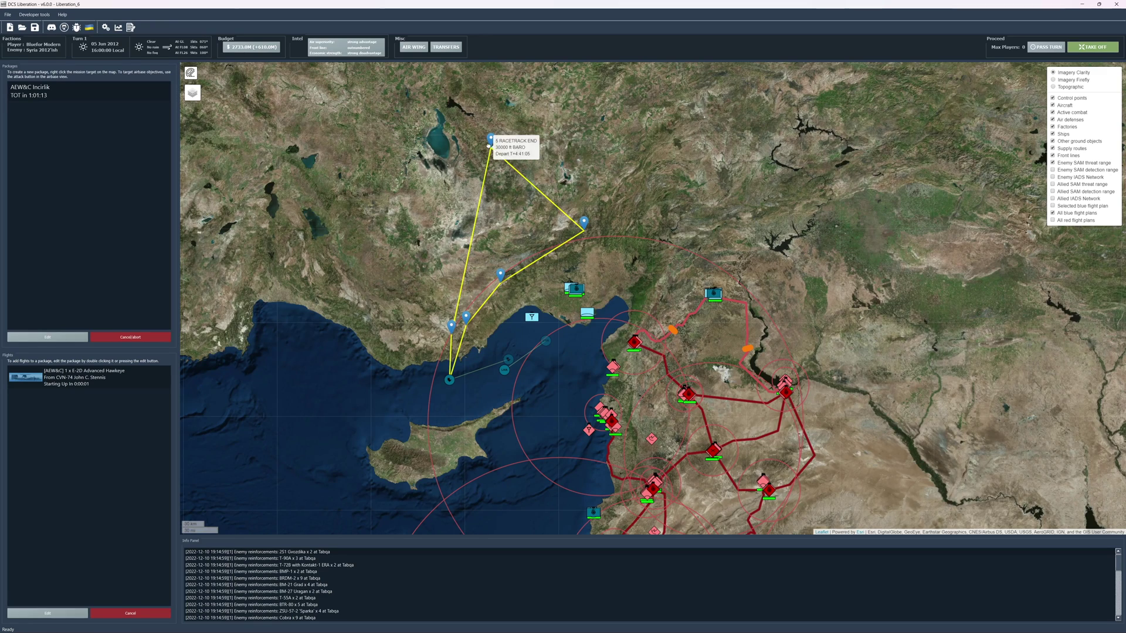
left_click_drag(491, 144, 528, 232)
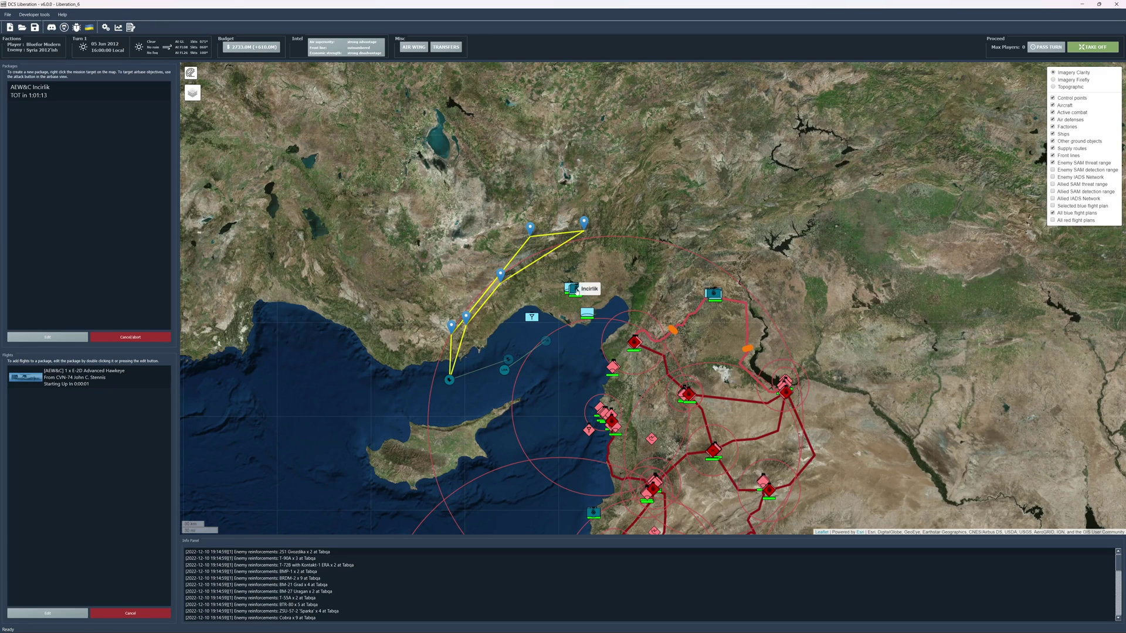
- Open a new mission package for Incirlik and try to add another AEW&C flight to it
right_click(576, 289)
left_click(386, 394)
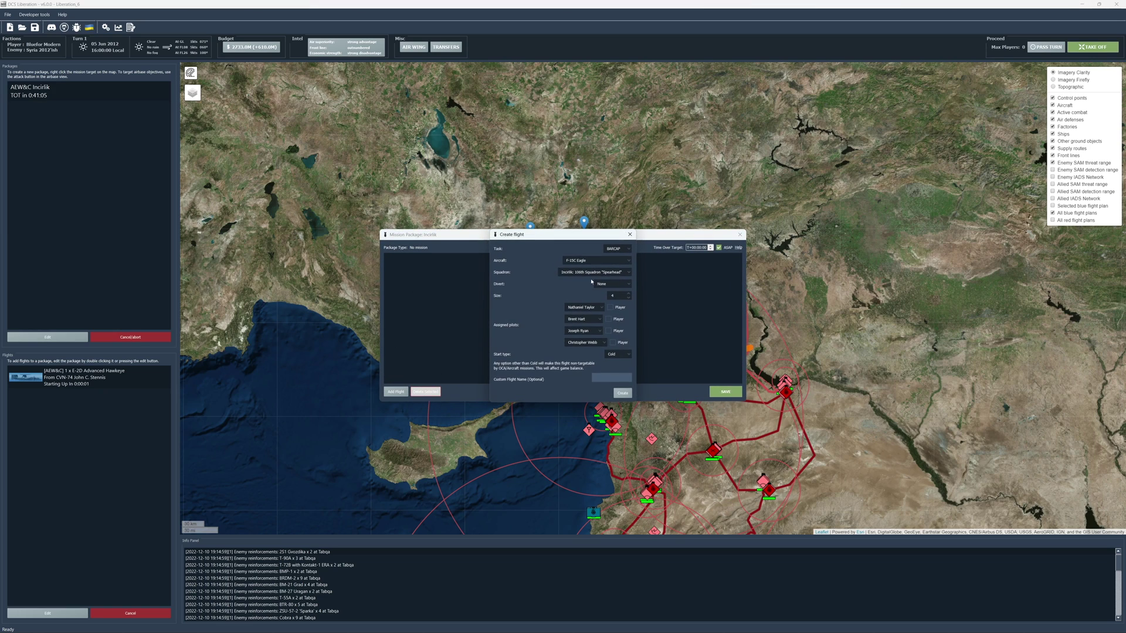
left_click(617, 248)
left_click(631, 270)
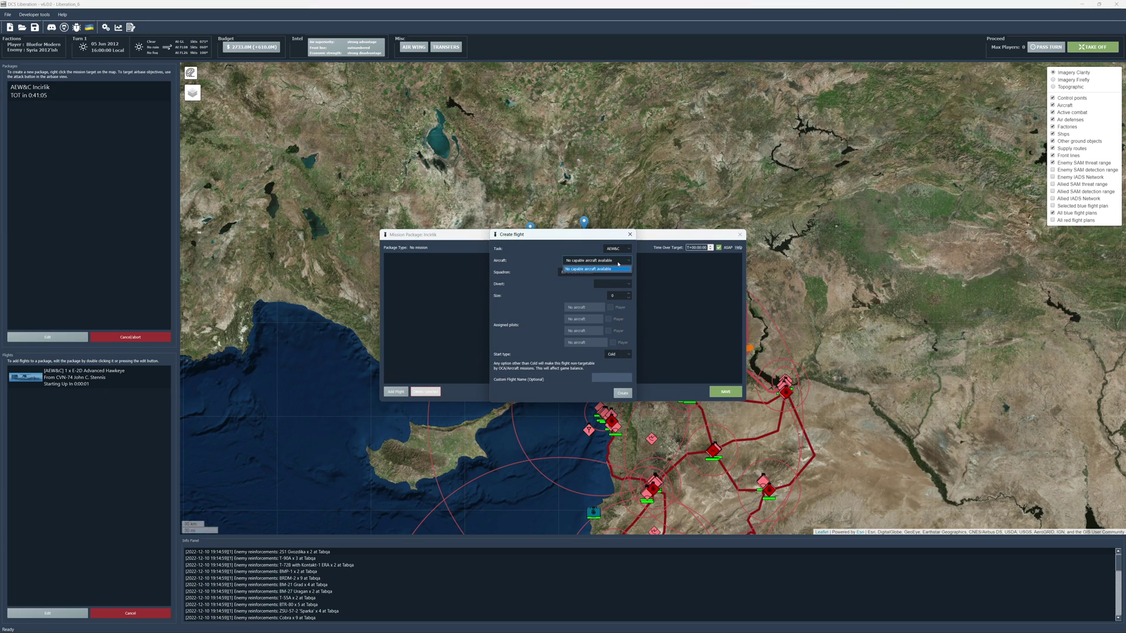
left_click(630, 235)
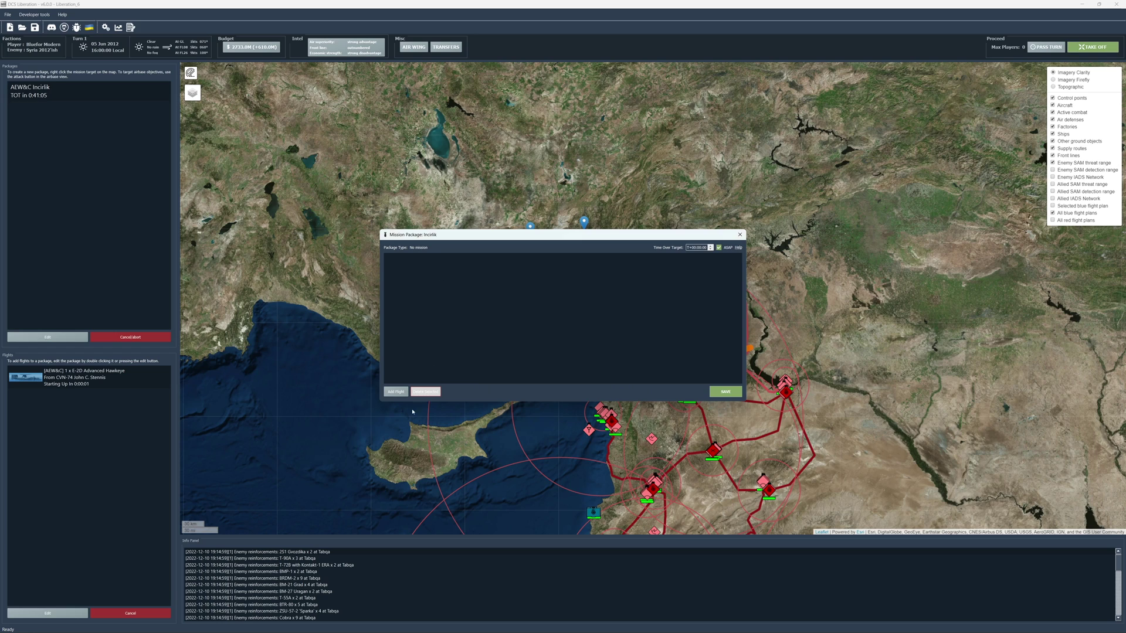
- Add a Refueling flight of one KC-135 Stratotanker from Incirlik to the new package
left_click(396, 392)
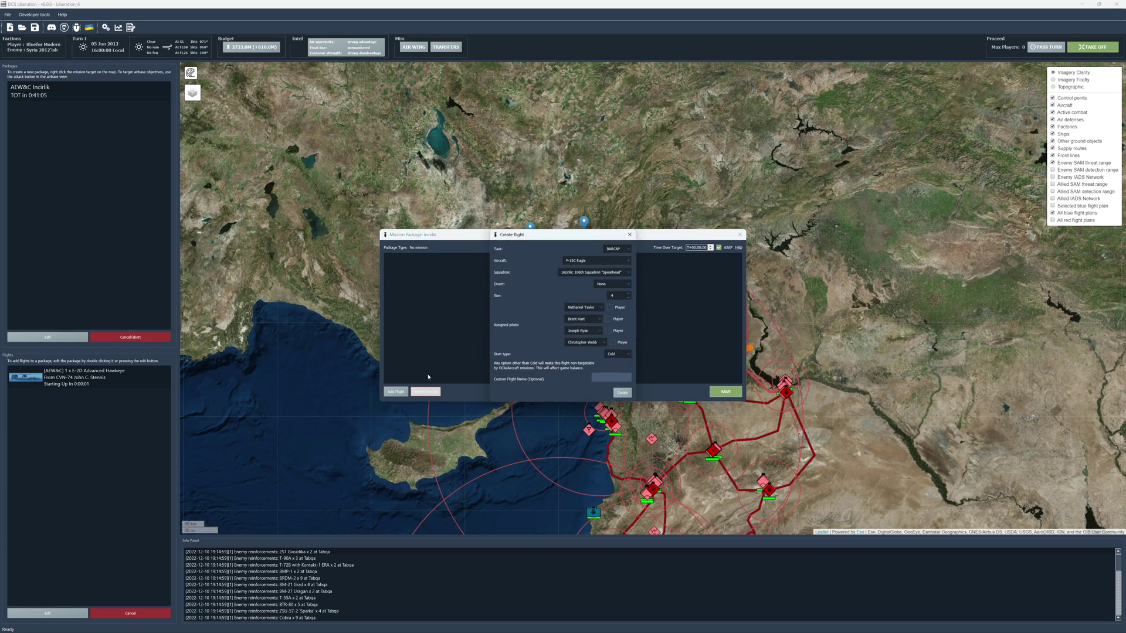
left_click(619, 249)
left_click(615, 267)
left_click(590, 262)
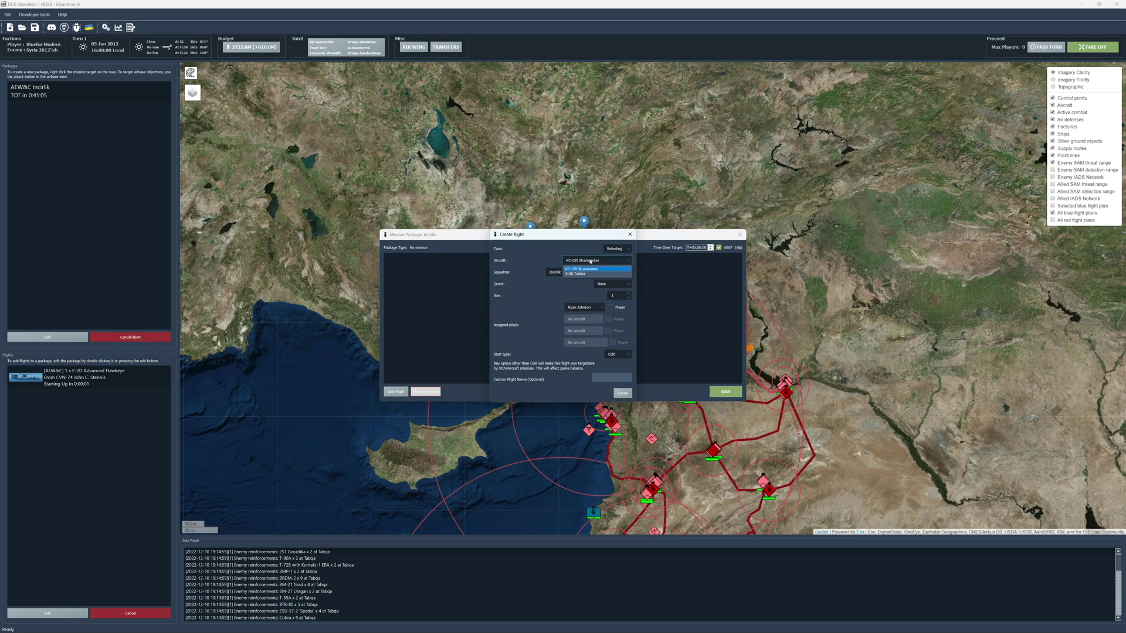
left_click(593, 268)
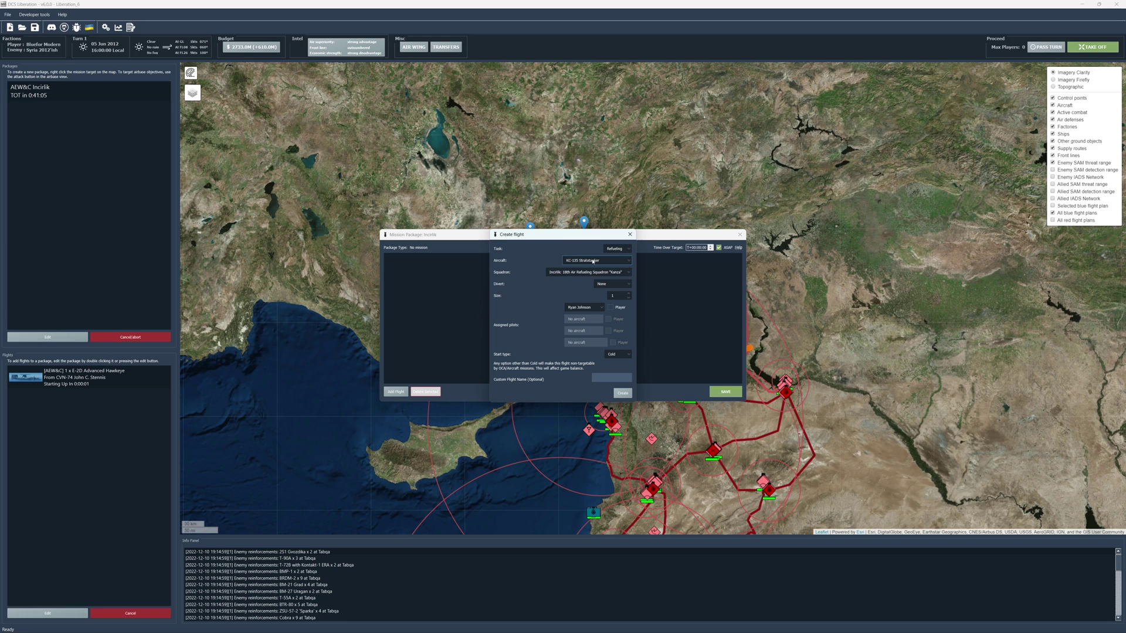
left_click(622, 394)
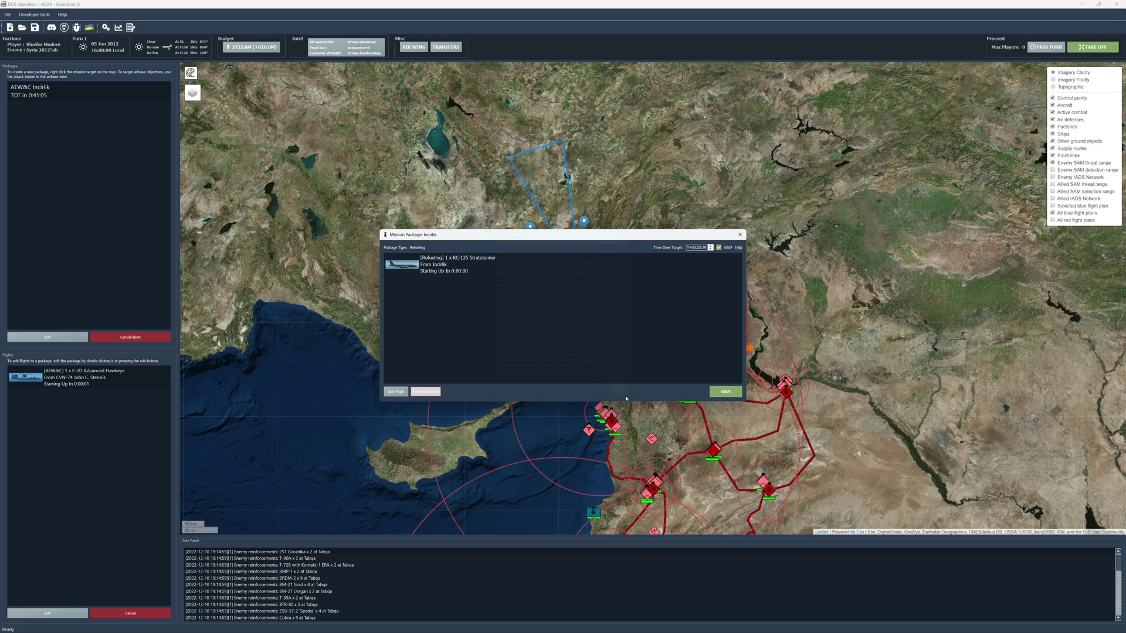
- Save the Incirlik Refueling package and move the tanker's racetrack start and end to just north and northeast of Incirlik
left_click(725, 391)
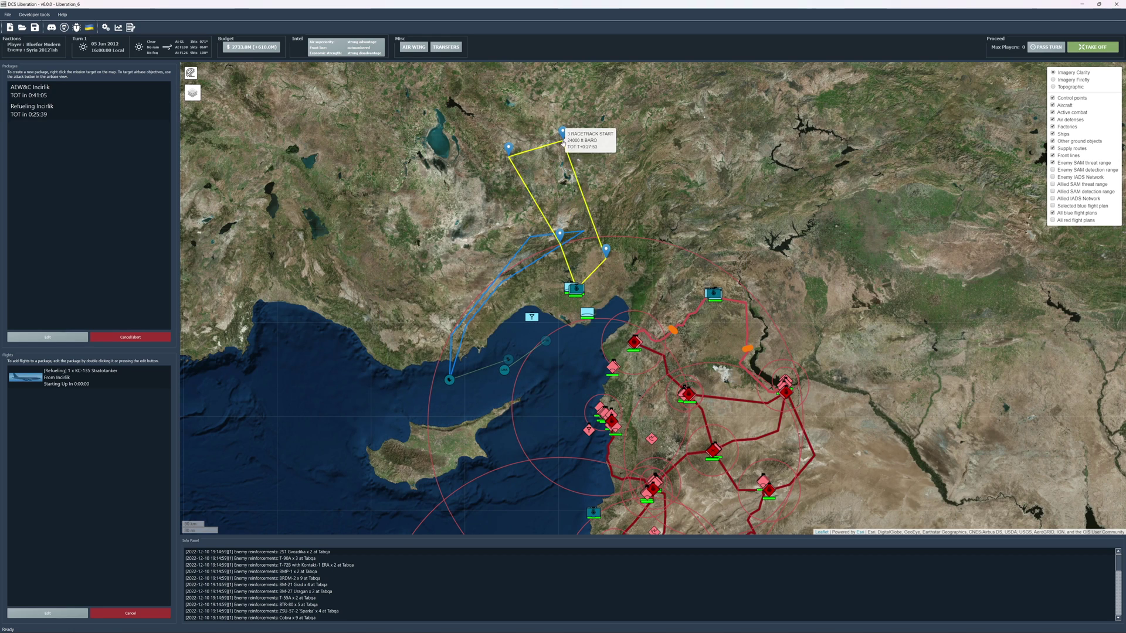
left_click_drag(563, 136, 652, 248)
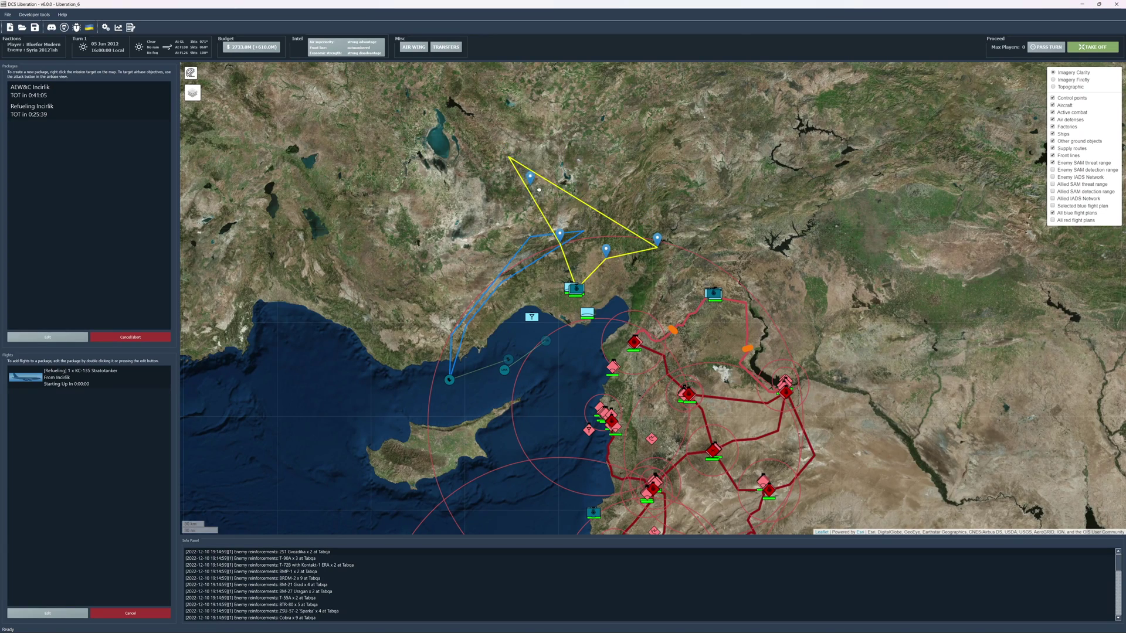
left_click_drag(508, 151, 605, 233)
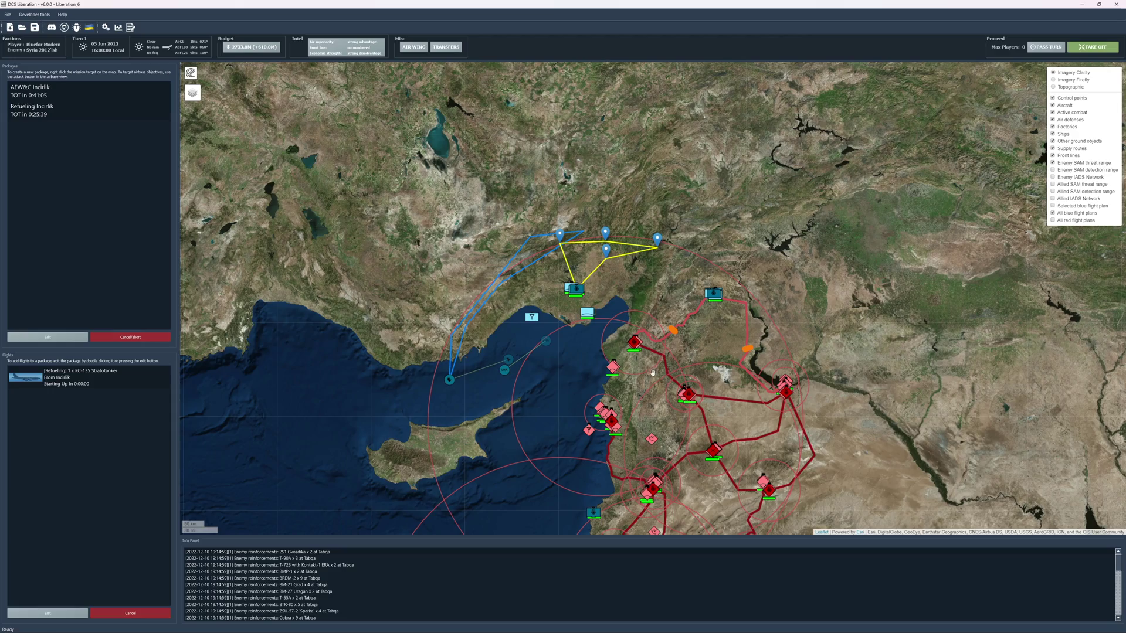
- Examine the enemy SAM sites and threat rings along the Syrian coast around Bassel Al-Assad as possible targets
scroll(650, 390, "up", 1)
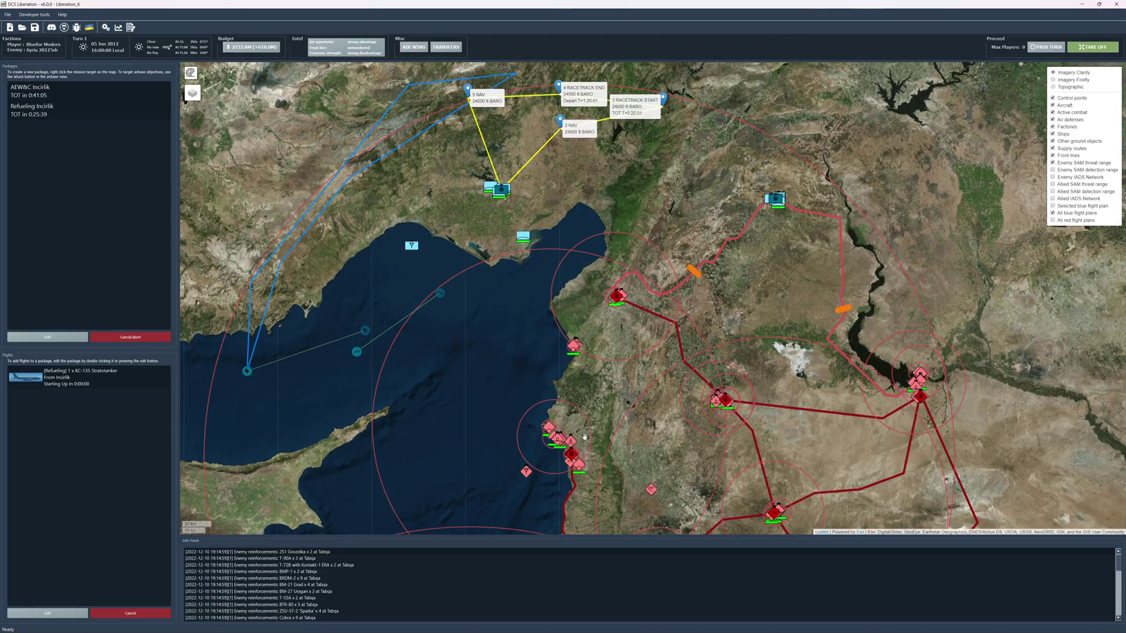
scroll(584, 453, "down", 1)
scroll(570, 467, "up", 1)
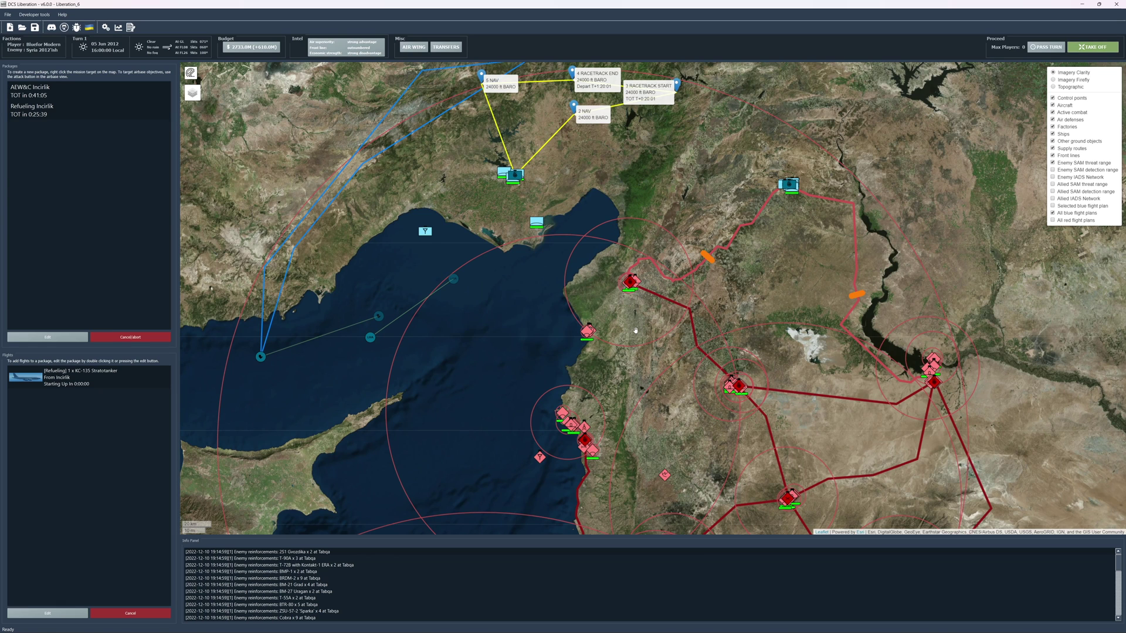
scroll(603, 350, "down", 1)
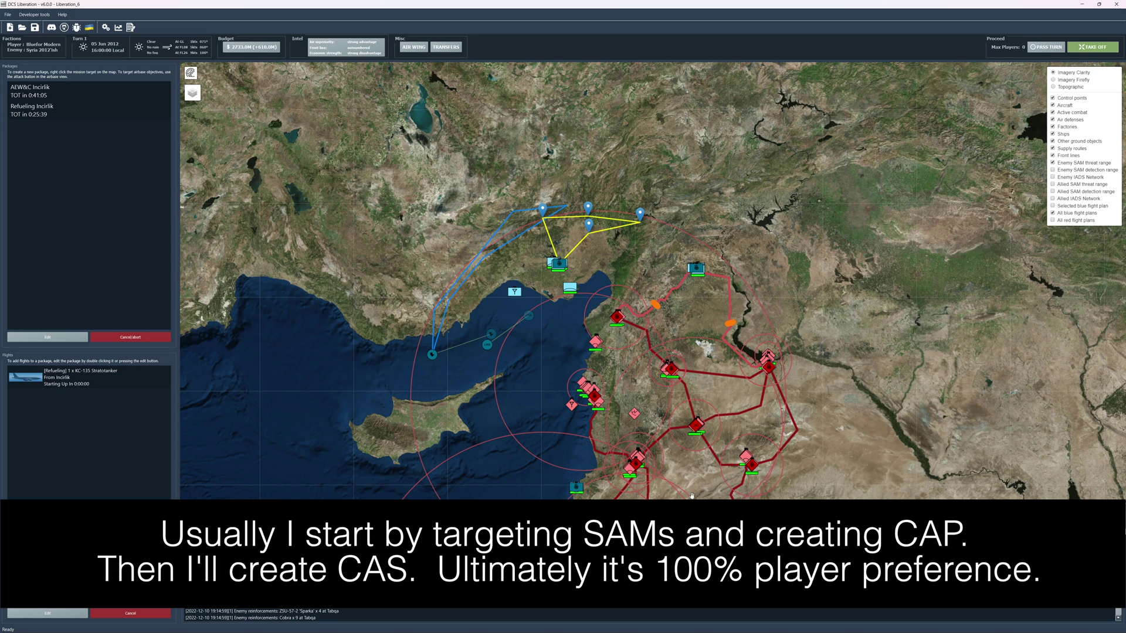
left_click_drag(745, 388, 684, 290)
left_click_drag(653, 402, 656, 409)
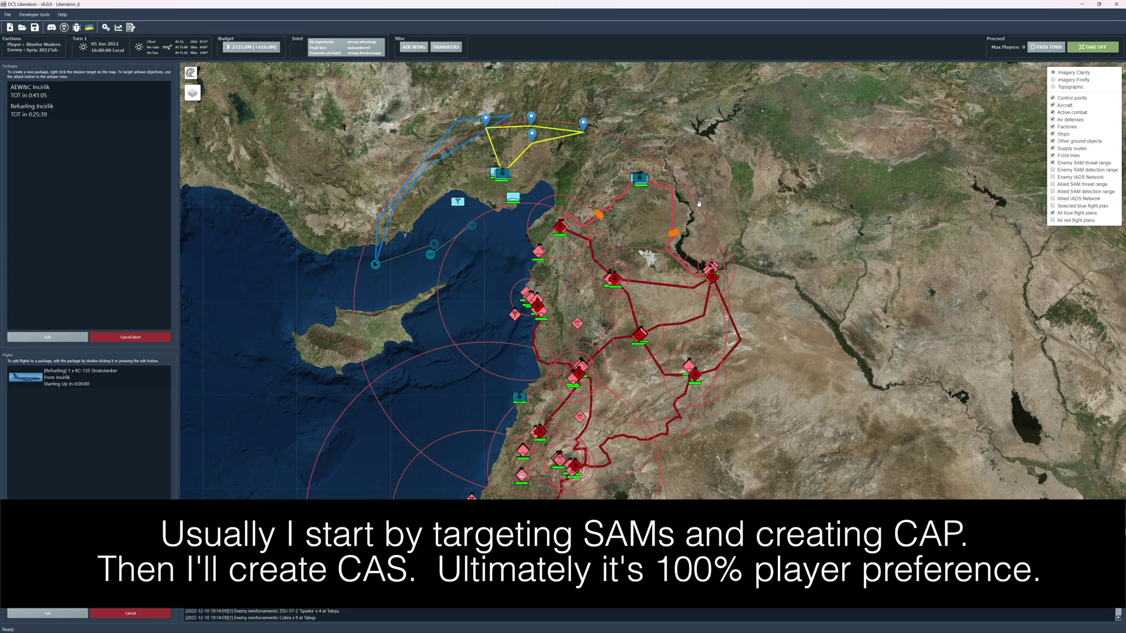
scroll(527, 302, "up", 3)
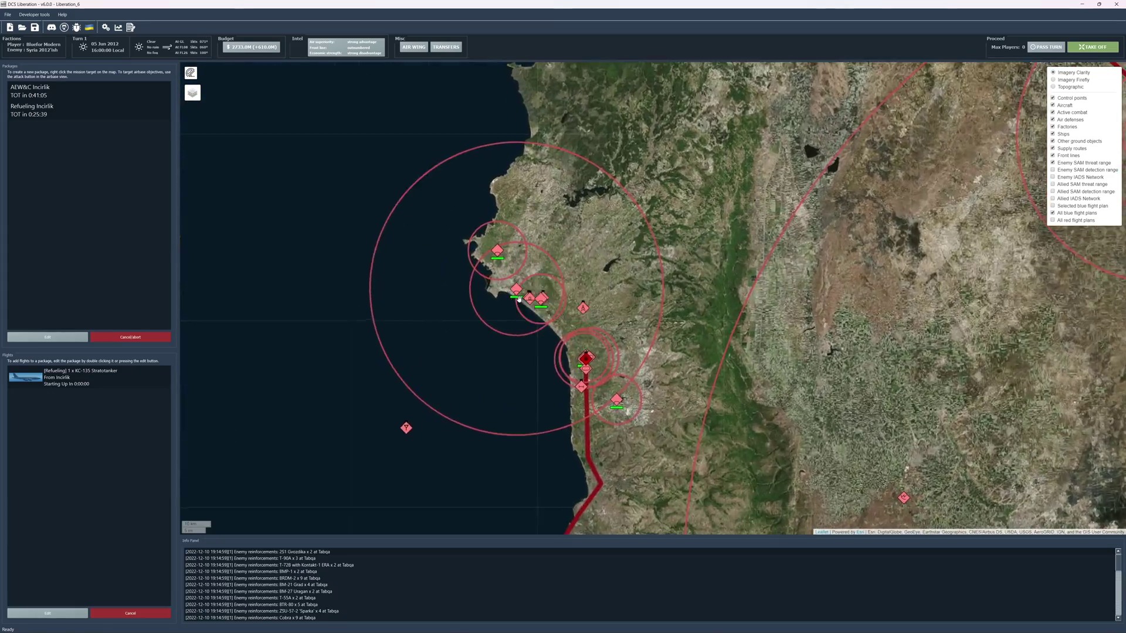
scroll(518, 299, "up", 3)
mouse_move(463, 244)
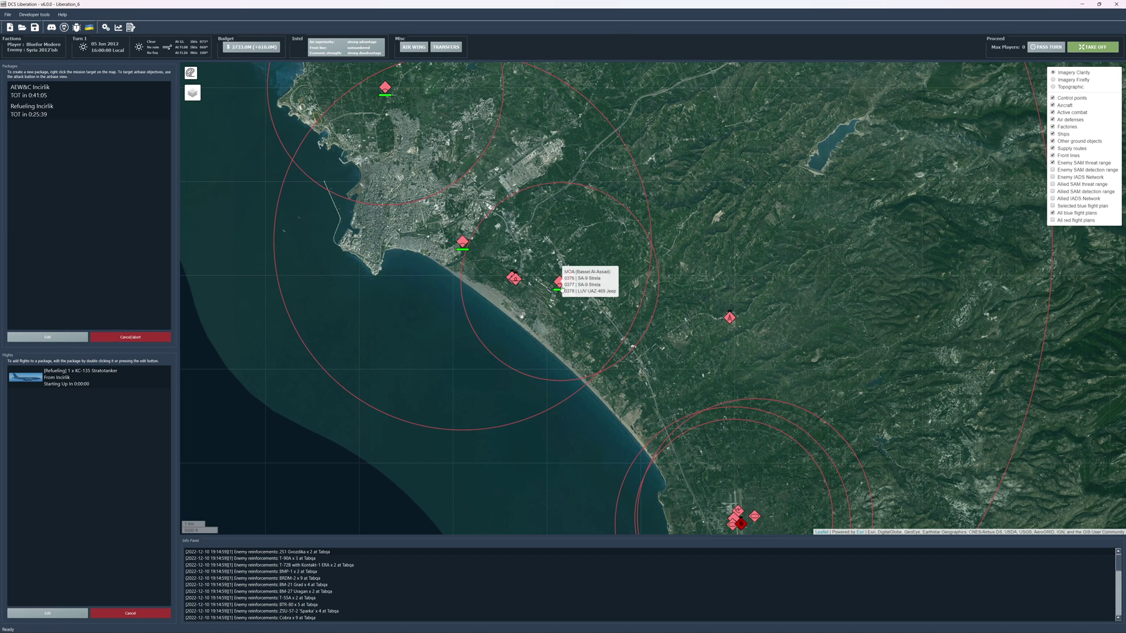
left_click_drag(568, 322, 670, 439)
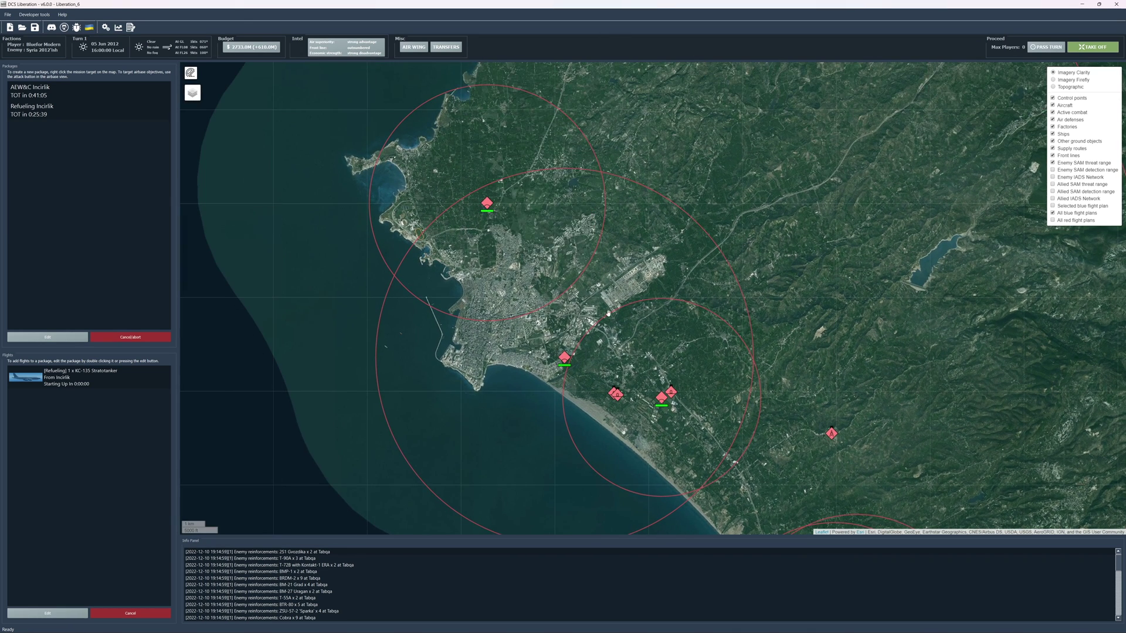
scroll(621, 366, "down", 2)
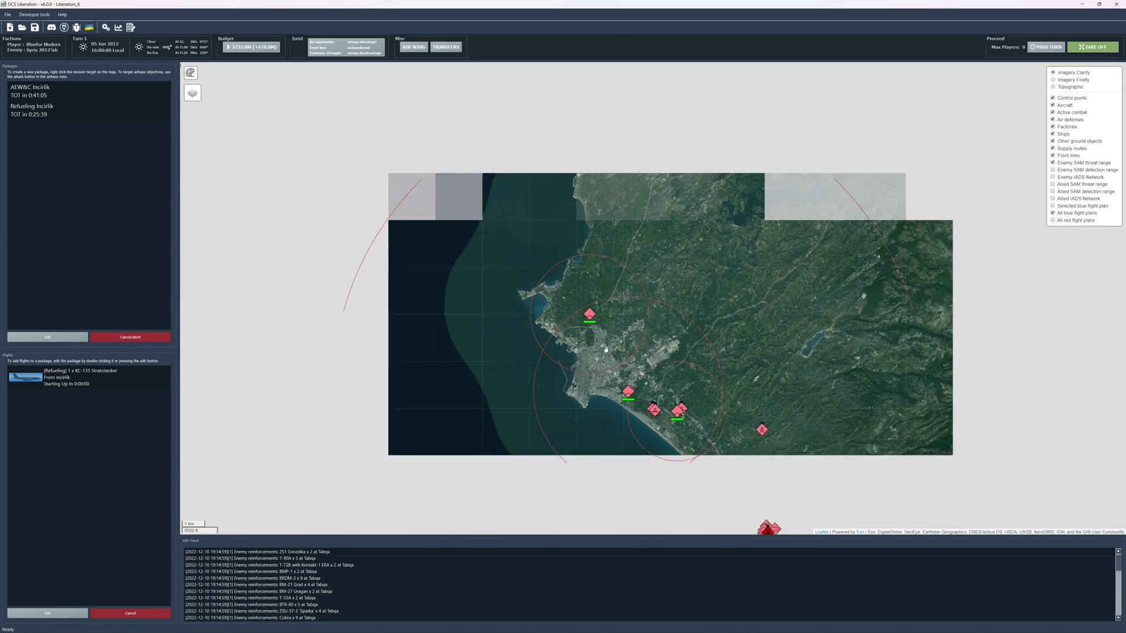
scroll(610, 356, "down", 2)
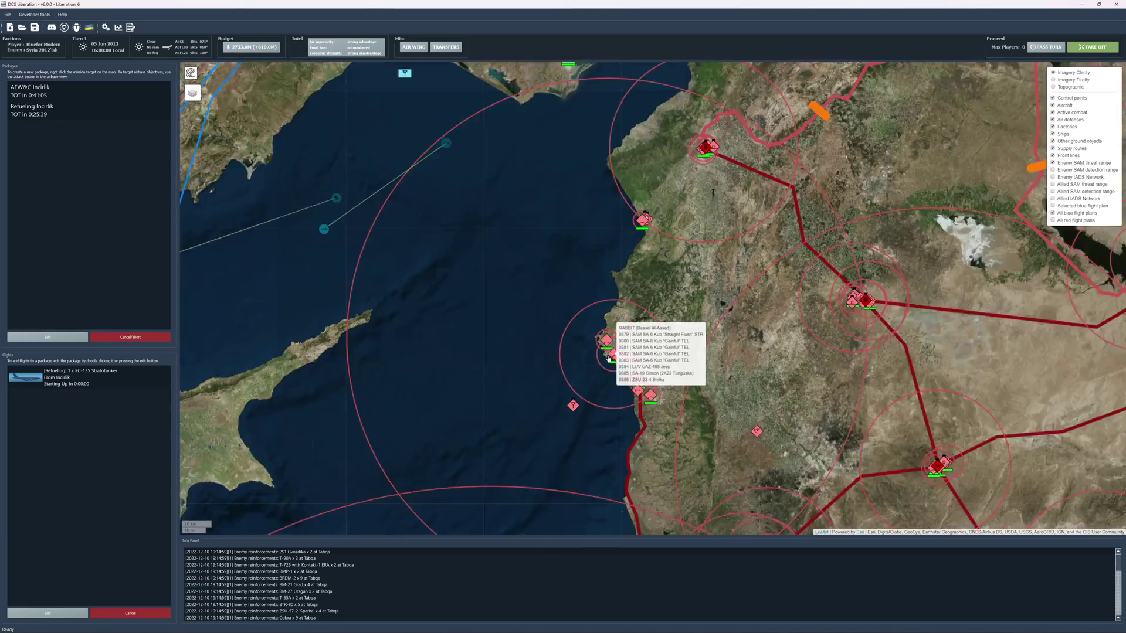
- Open a new mission package against the RAVEN SA-10 site near Bassel Al-Assad
scroll(609, 359, "up", 1)
right_click(609, 359)
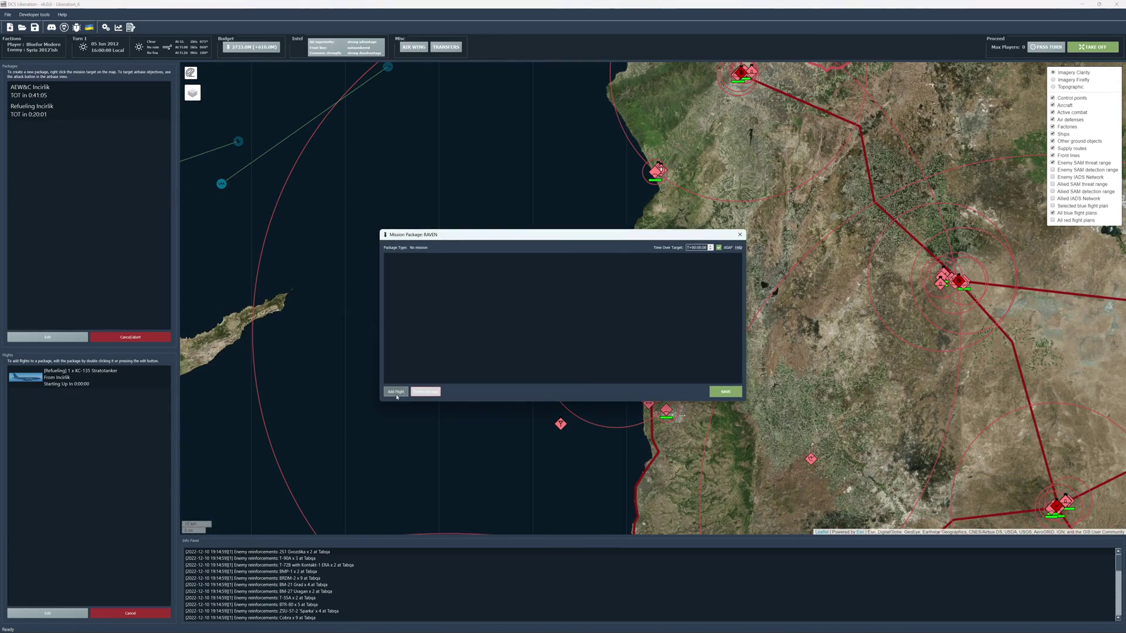
left_click(739, 235)
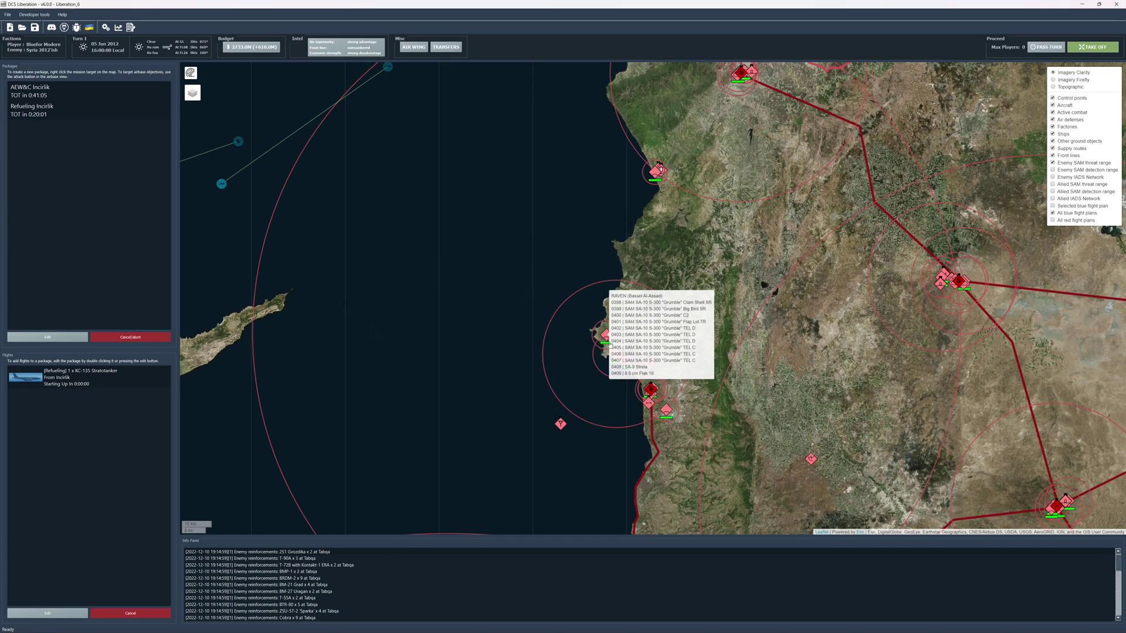
right_click(606, 340)
- Add a DEAD flight of two F/A-18C Hornets (Lot 20) from VFA-106 "Gladiators" on CVN-74 John C. Stennis to the RAVEN package
left_click(395, 391)
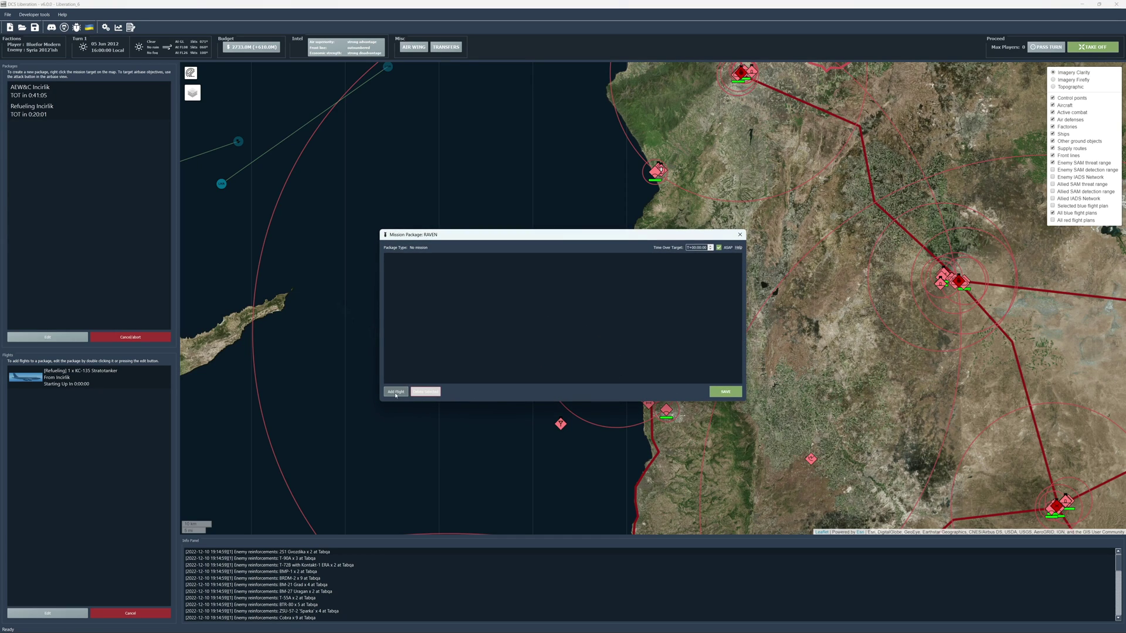
left_click(614, 248)
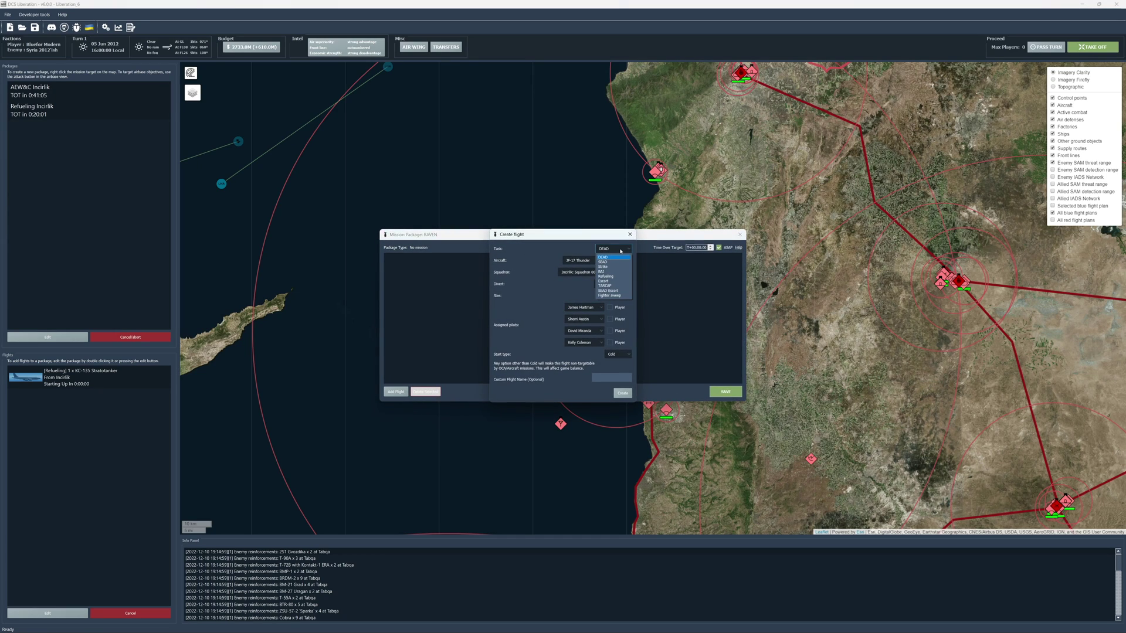
left_click(615, 257)
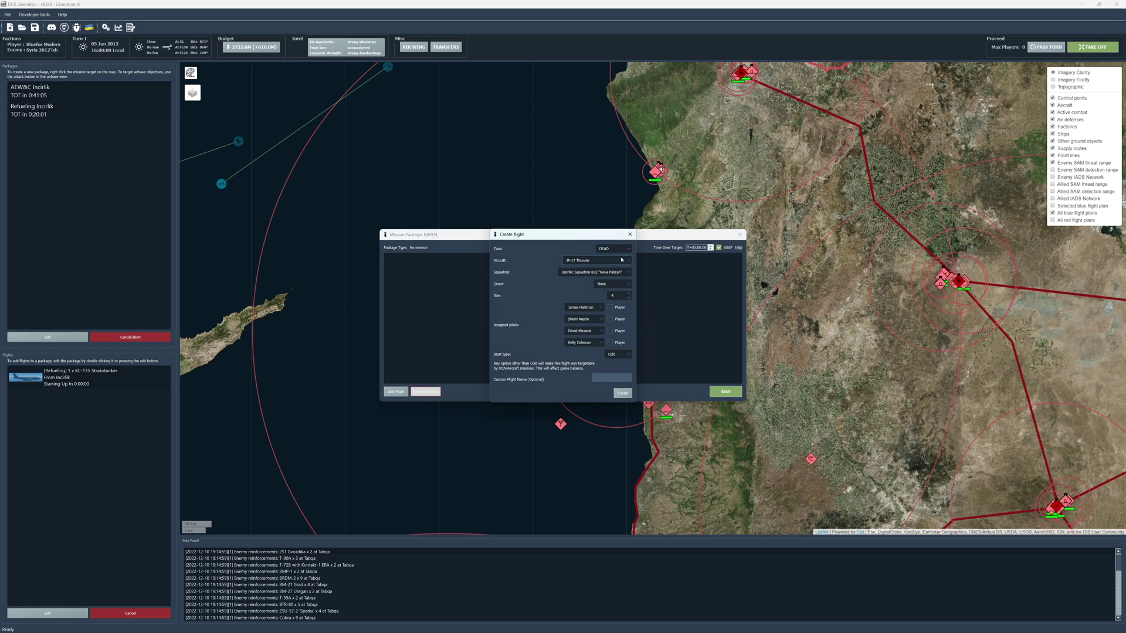
left_click(585, 264)
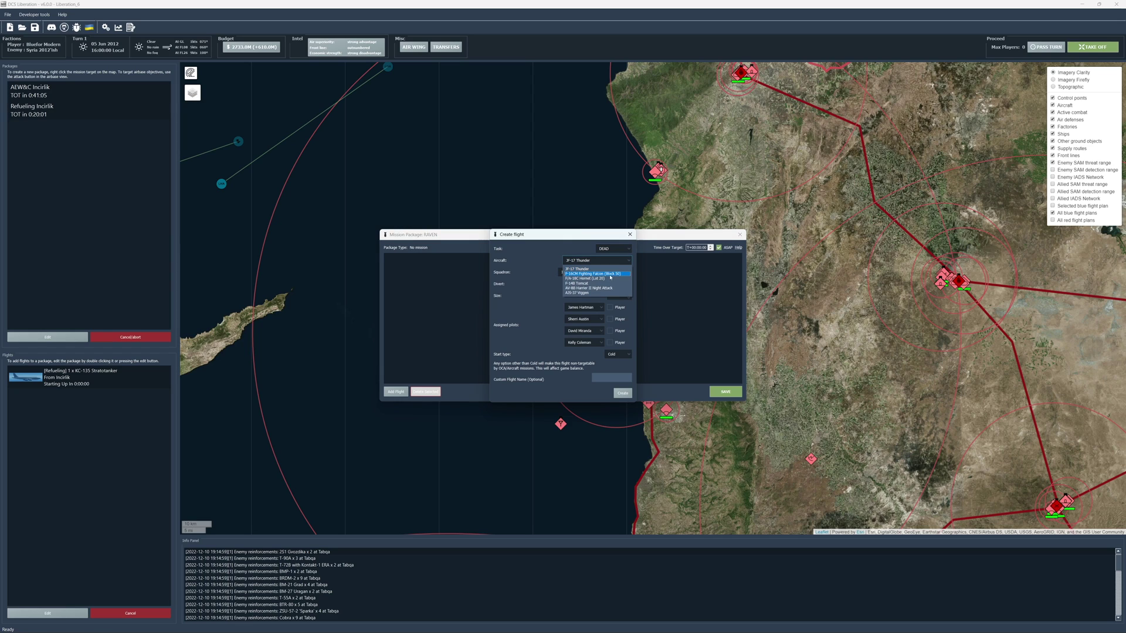
left_click(611, 278)
left_click(628, 298)
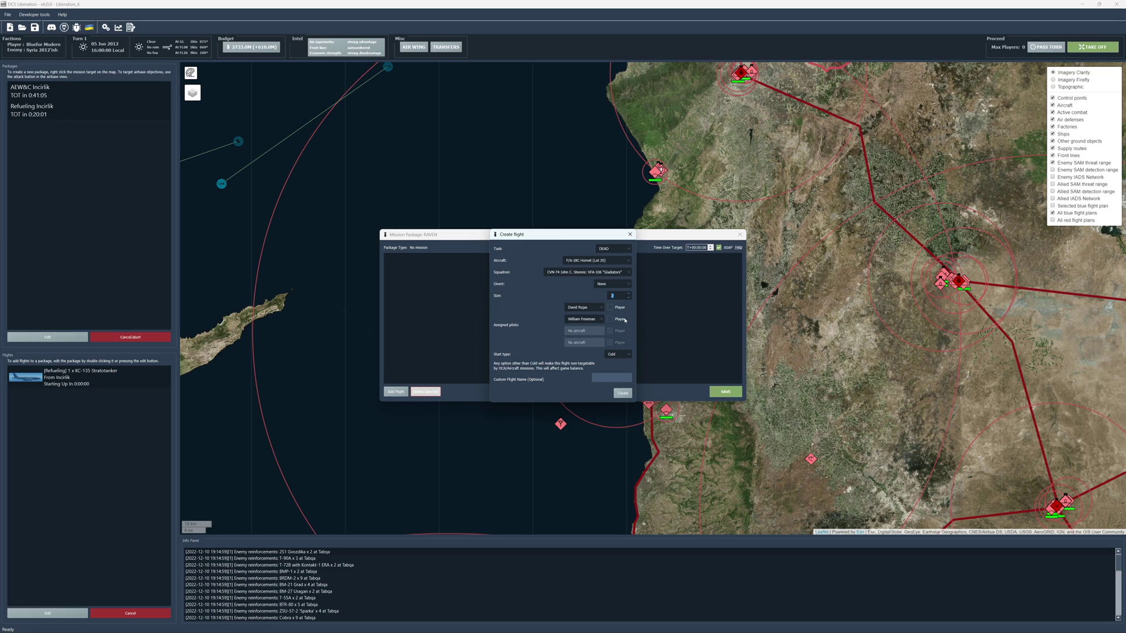
left_click(598, 273)
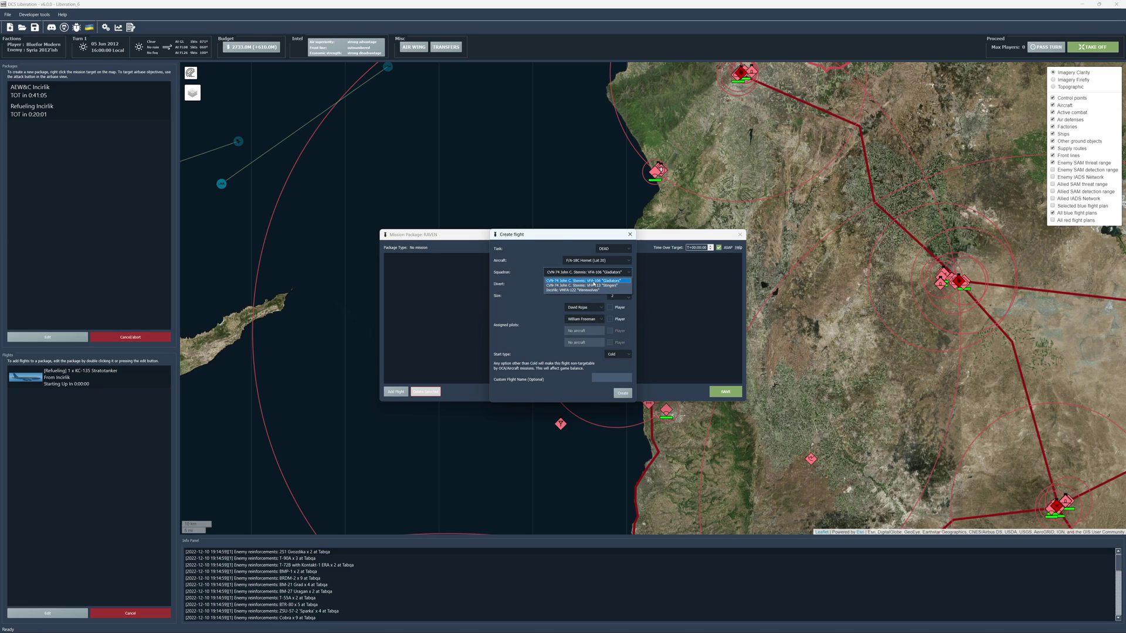
left_click(592, 280)
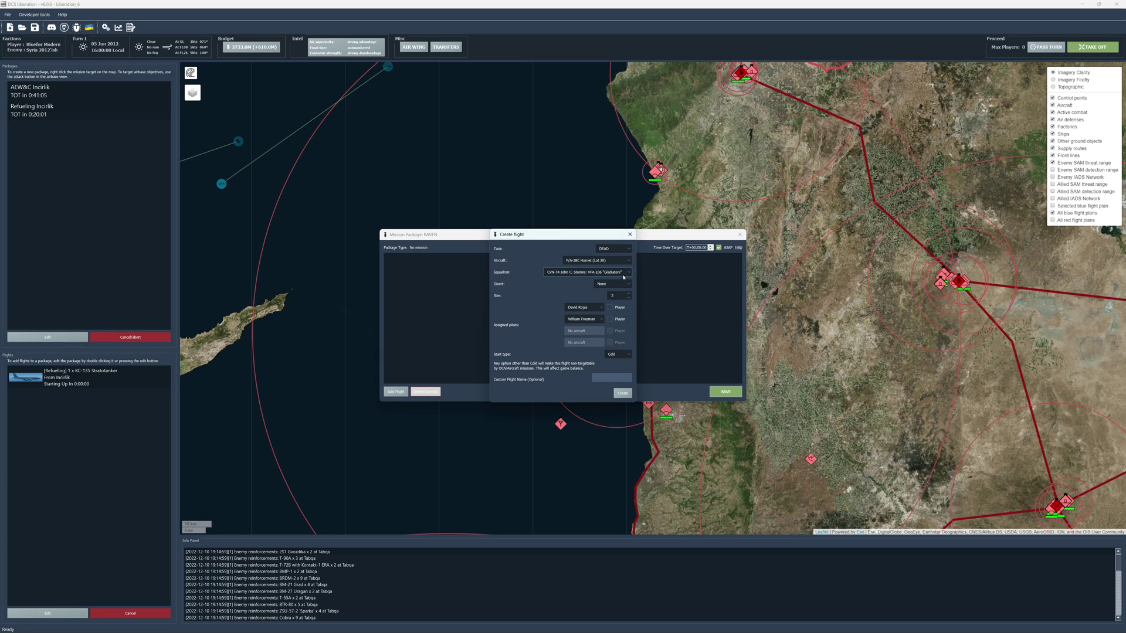
left_click(622, 393)
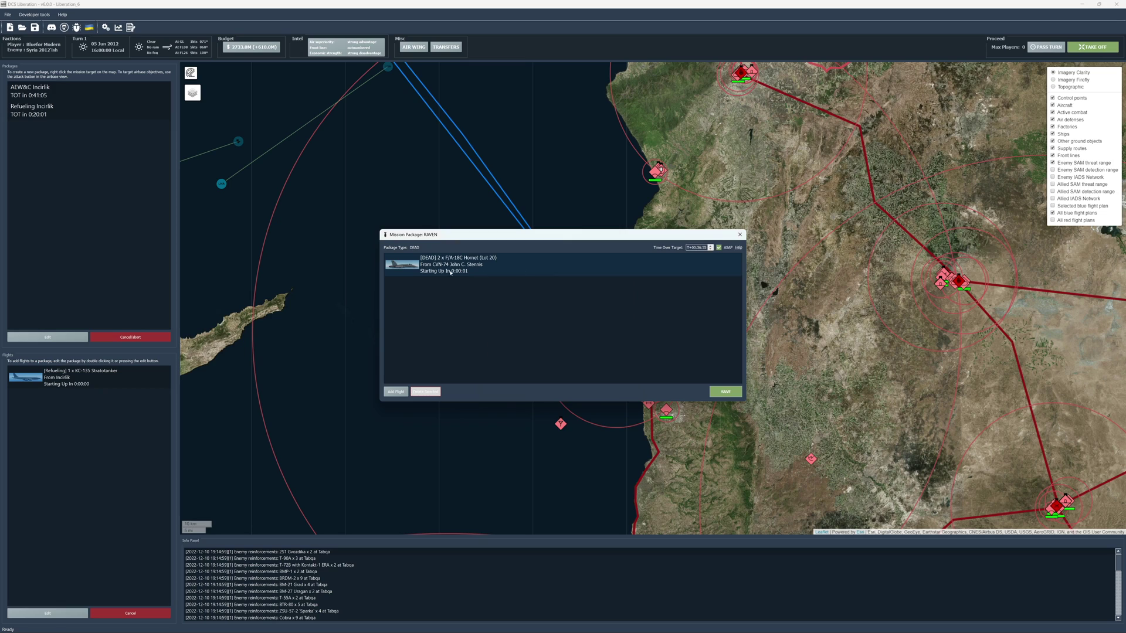
- Open the Hornet DEAD flight's payload, check the preset loadouts, and enable a custom loadout based on Liberation DEAD
double_click(444, 272)
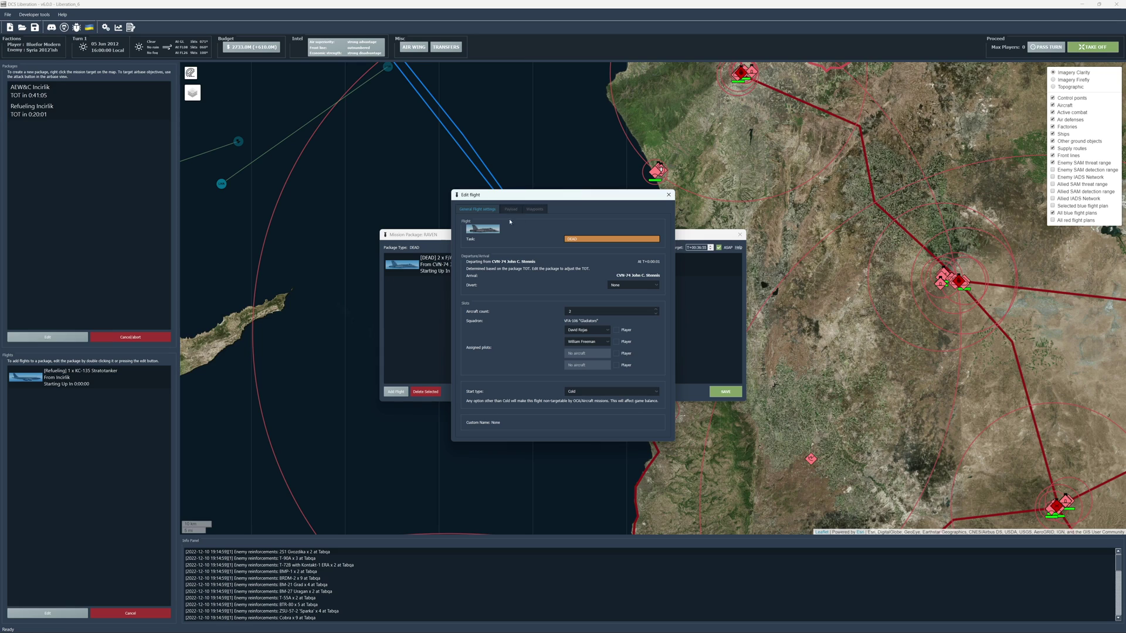
left_click(511, 210)
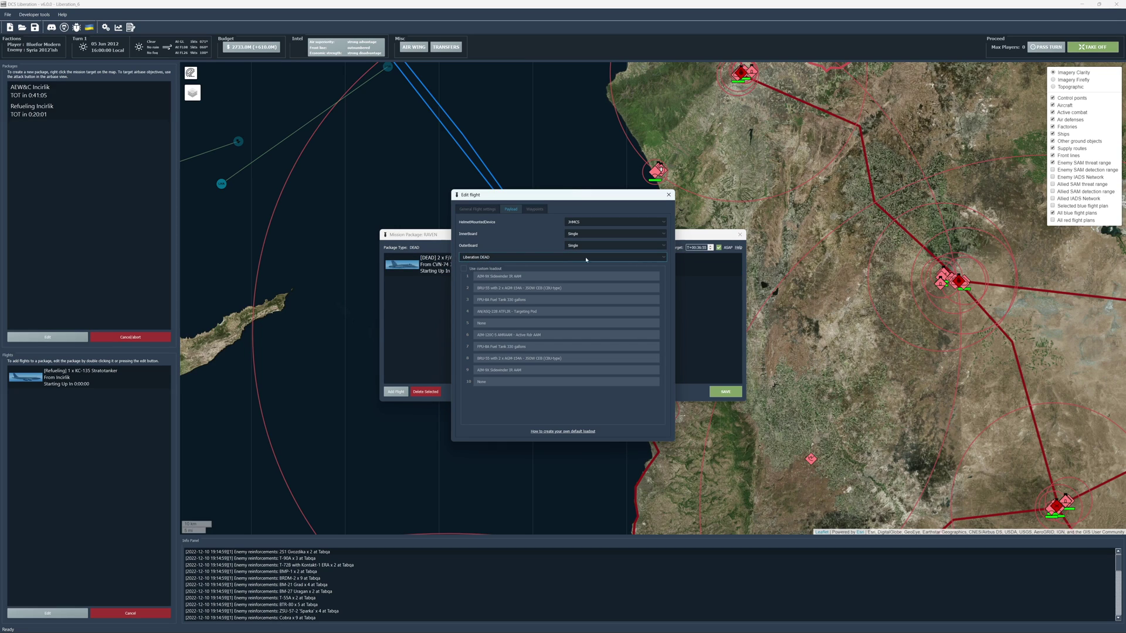
left_click(661, 258)
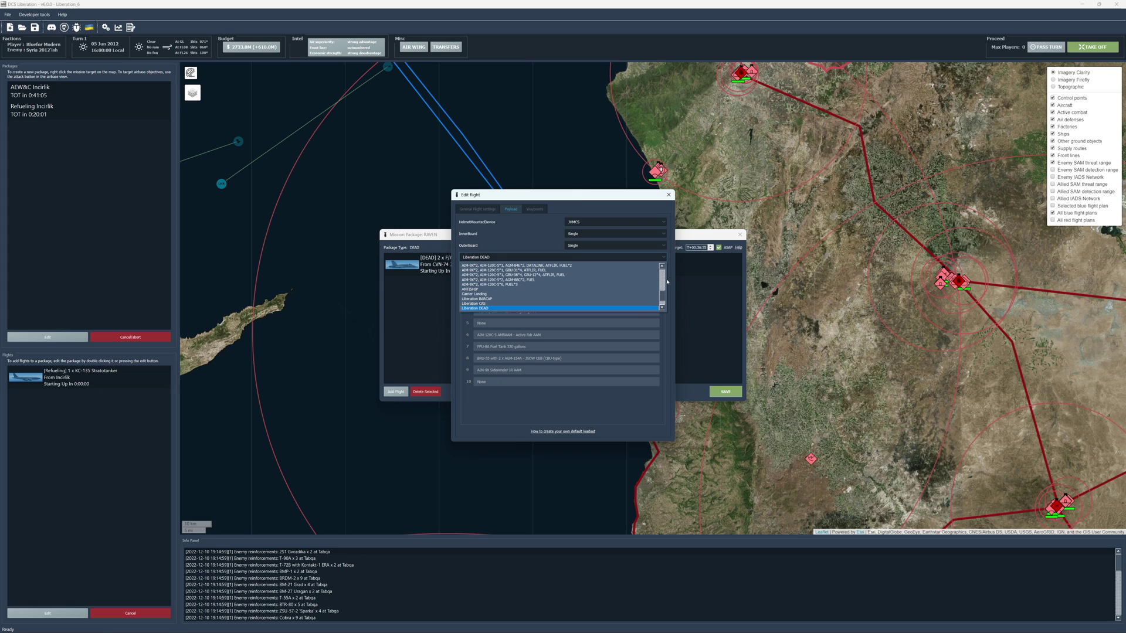
scroll(663, 298, "down", 3)
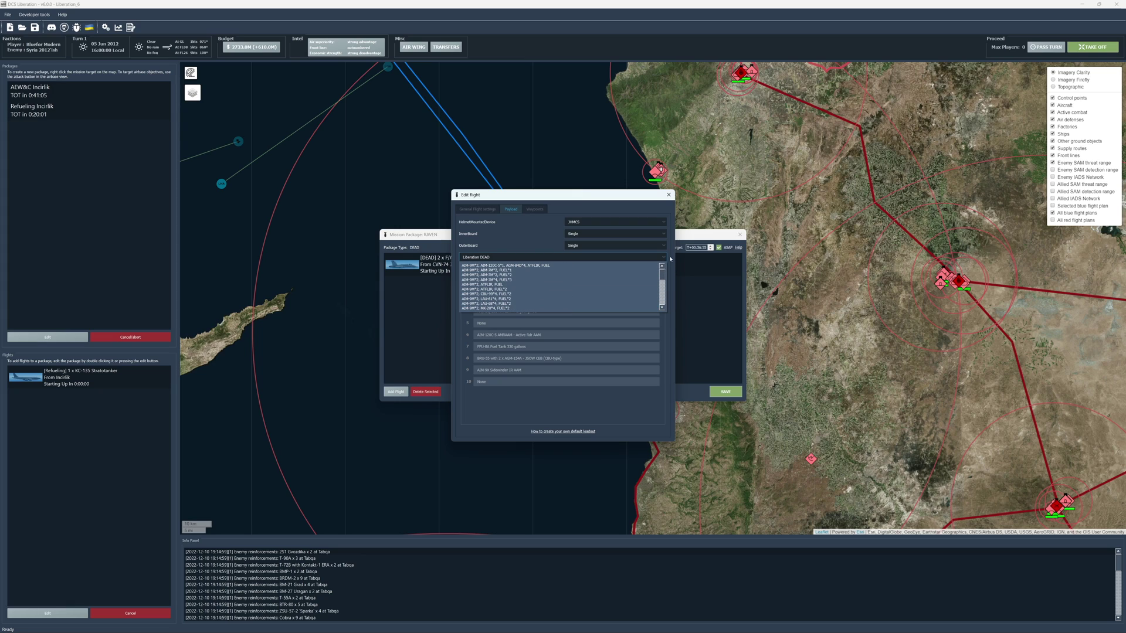
scroll(562, 287, "up", 3)
left_click(528, 289)
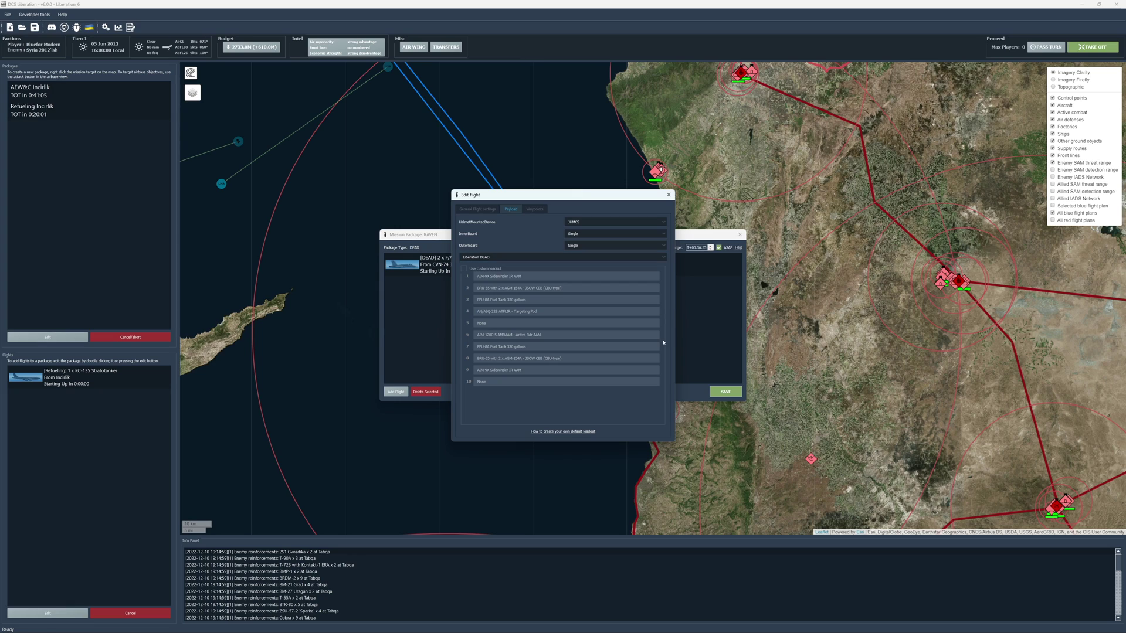
left_click(464, 269)
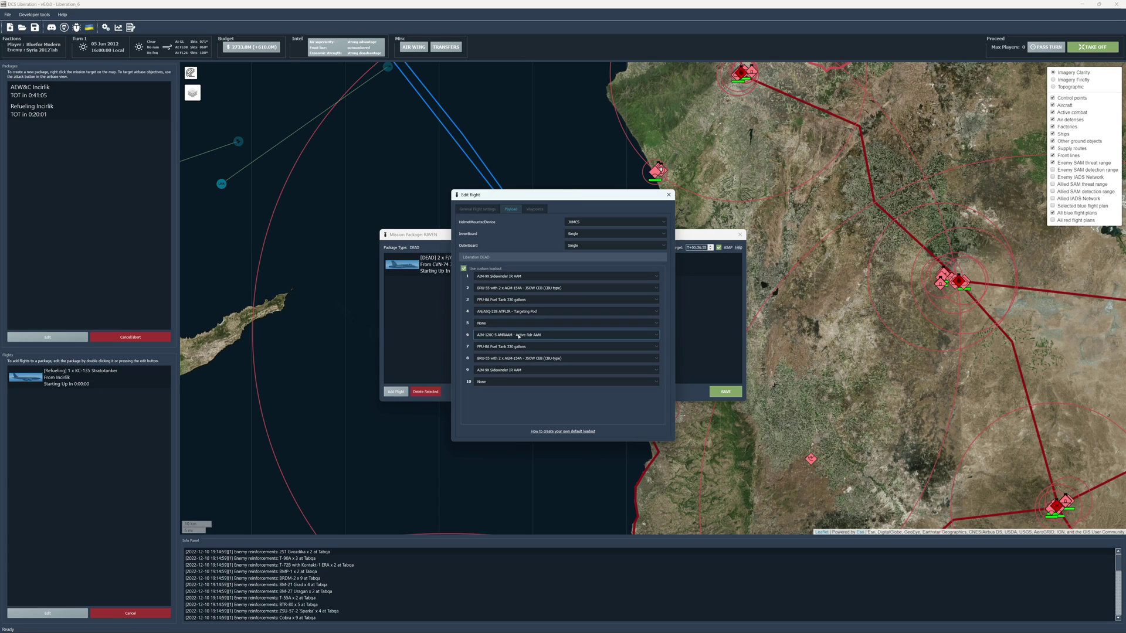
- Browse the available stores for pylon 2 of the Hornet DEAD flight and load an AGM-88C HARM there
left_click(549, 288)
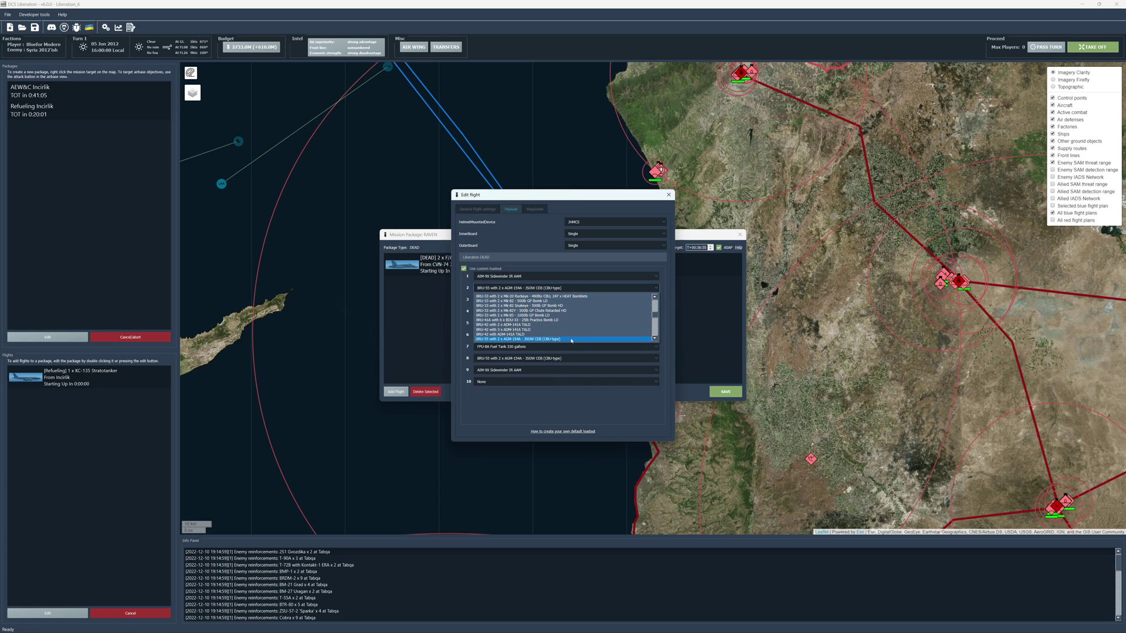
scroll(540, 322, "down", 5)
scroll(539, 321, "up", 4)
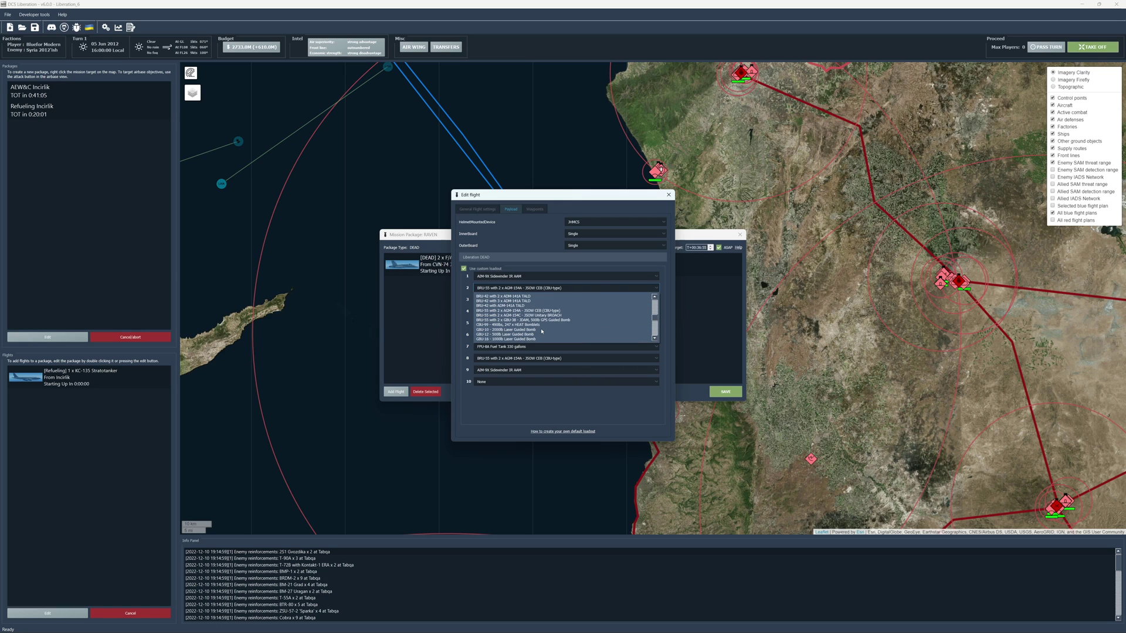
scroll(541, 330, "up", 5)
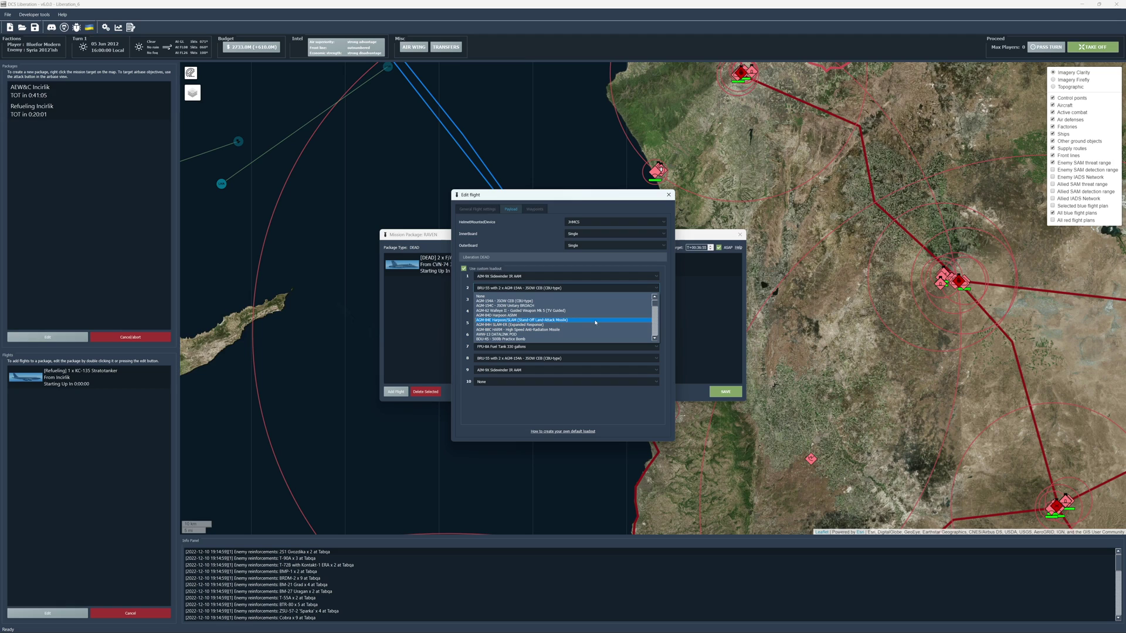
scroll(565, 322, "down", 1)
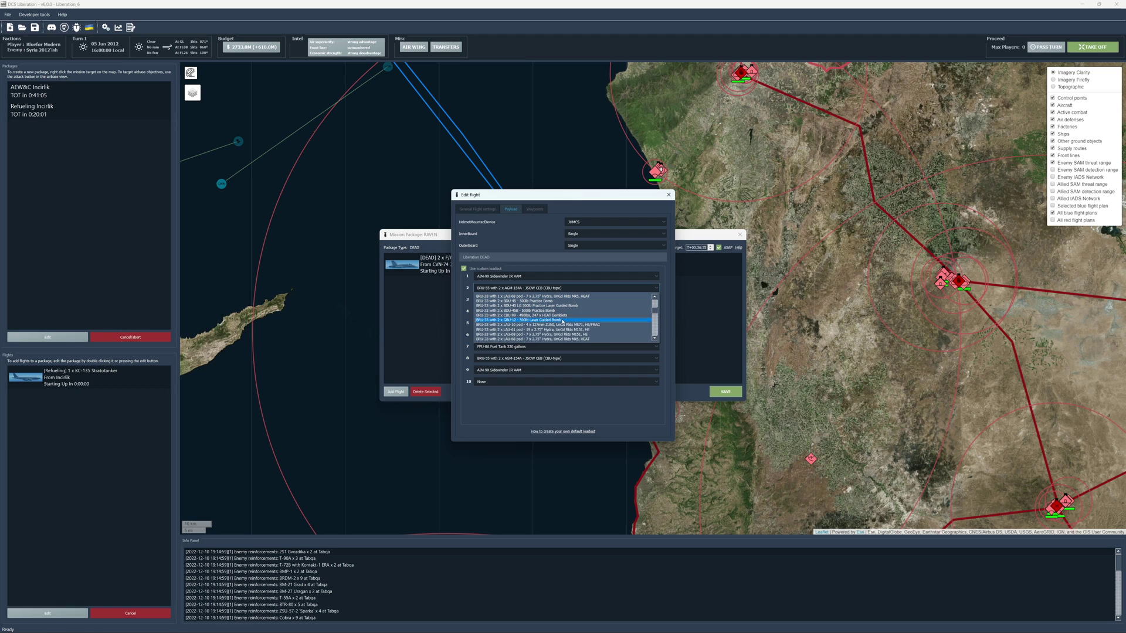
scroll(567, 322, "down", 3)
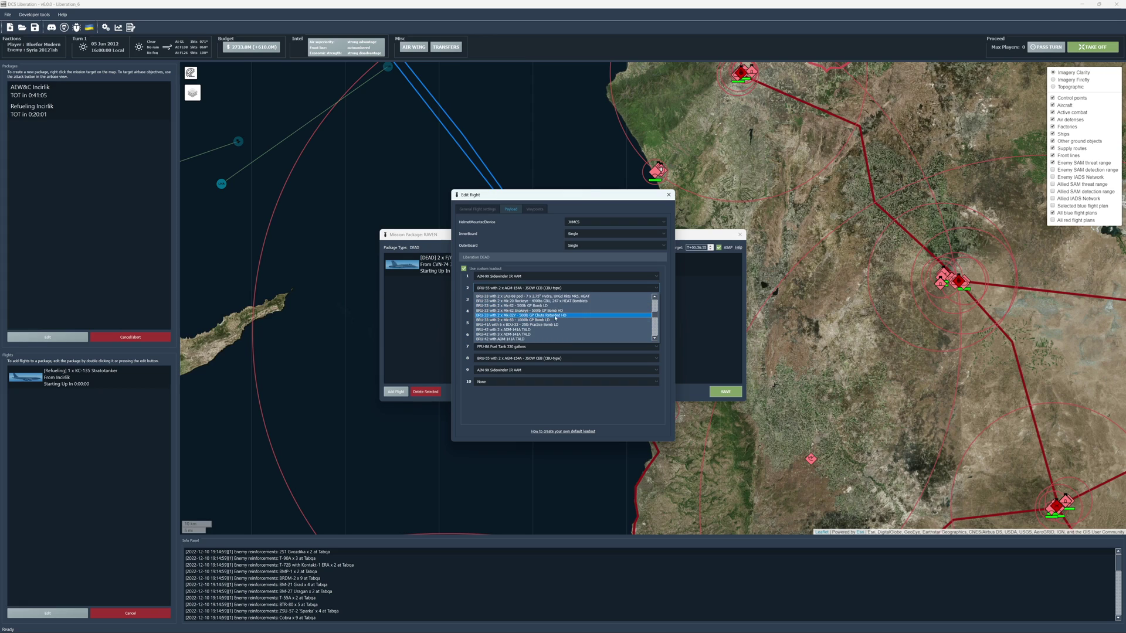
scroll(566, 325, "down", 2)
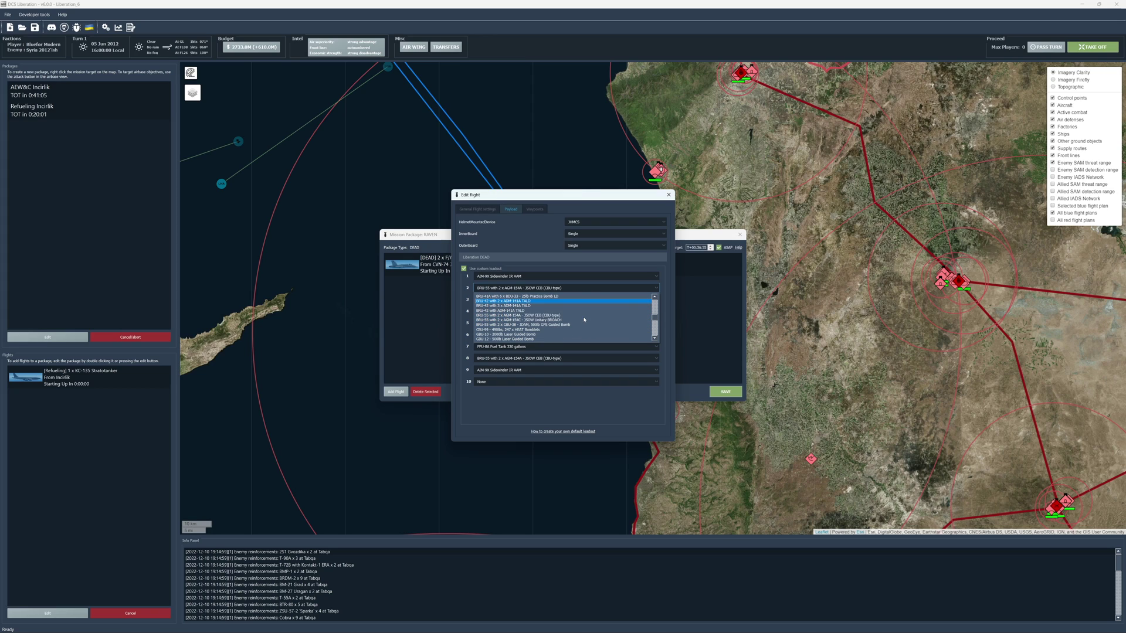
scroll(587, 322, "down", 4)
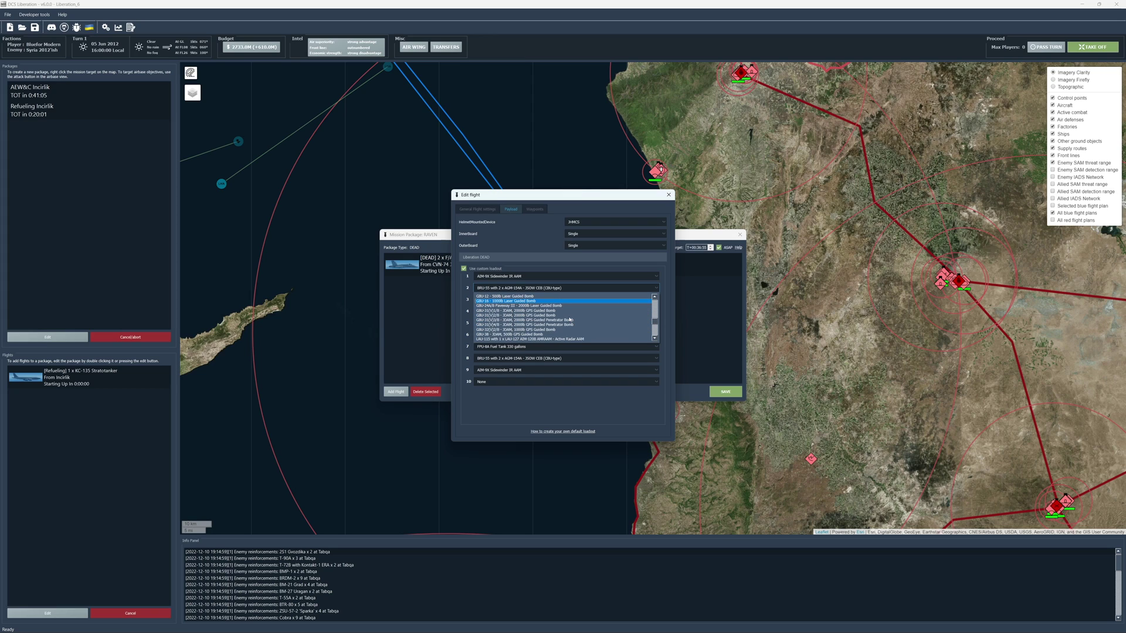
scroll(570, 320, "down", 4)
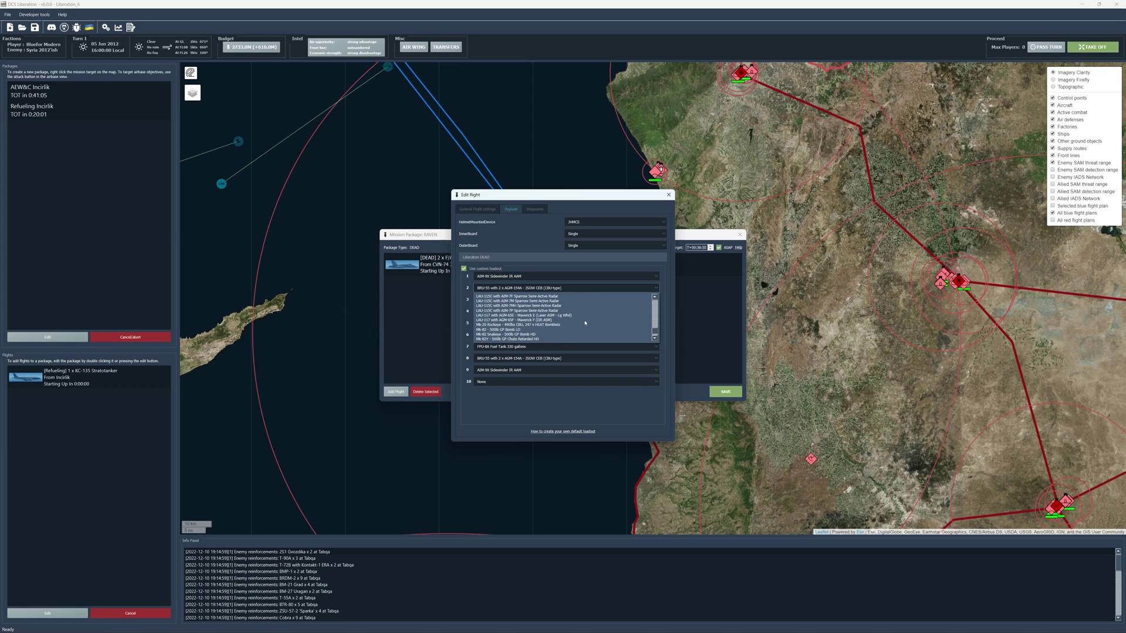
scroll(553, 324, "up", 3)
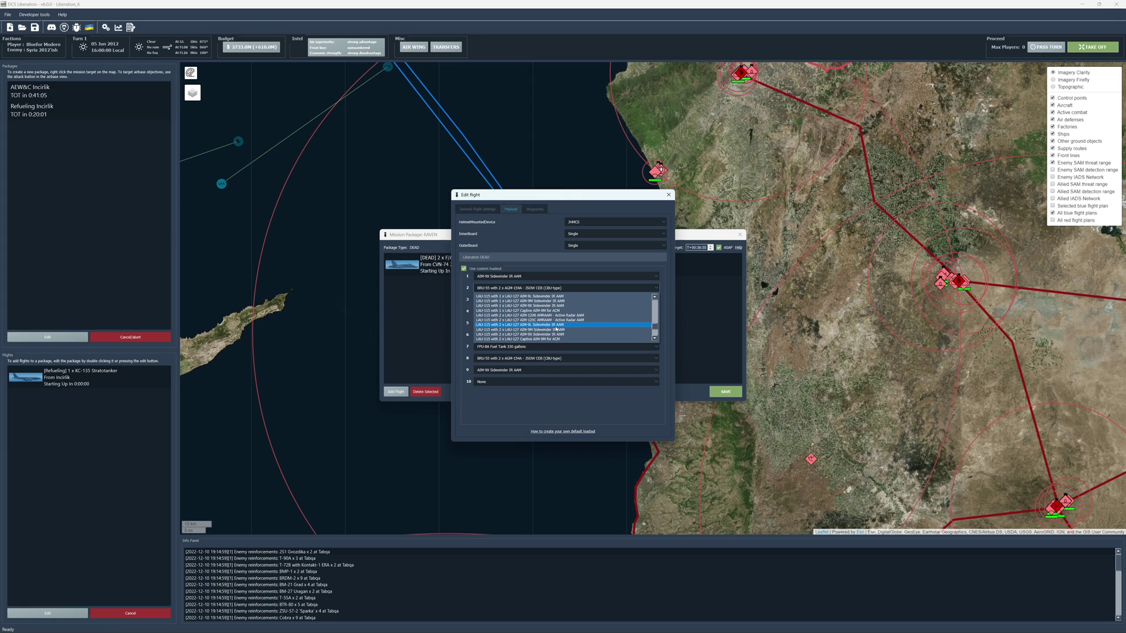
scroll(556, 329, "up", 5)
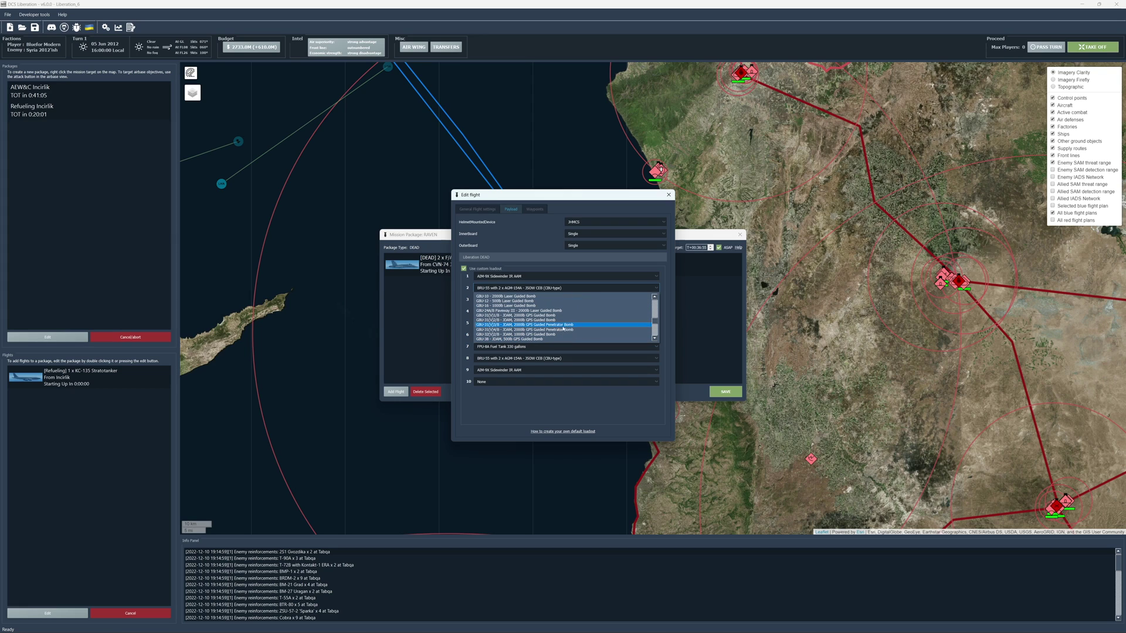
scroll(570, 327, "up", 5)
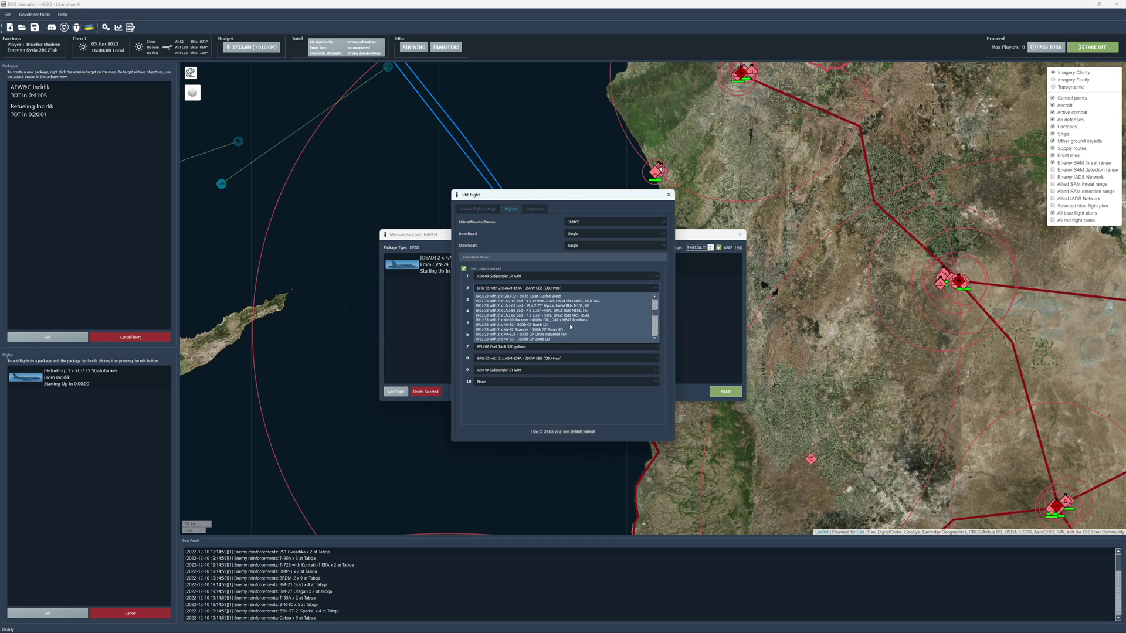
scroll(570, 327, "up", 3)
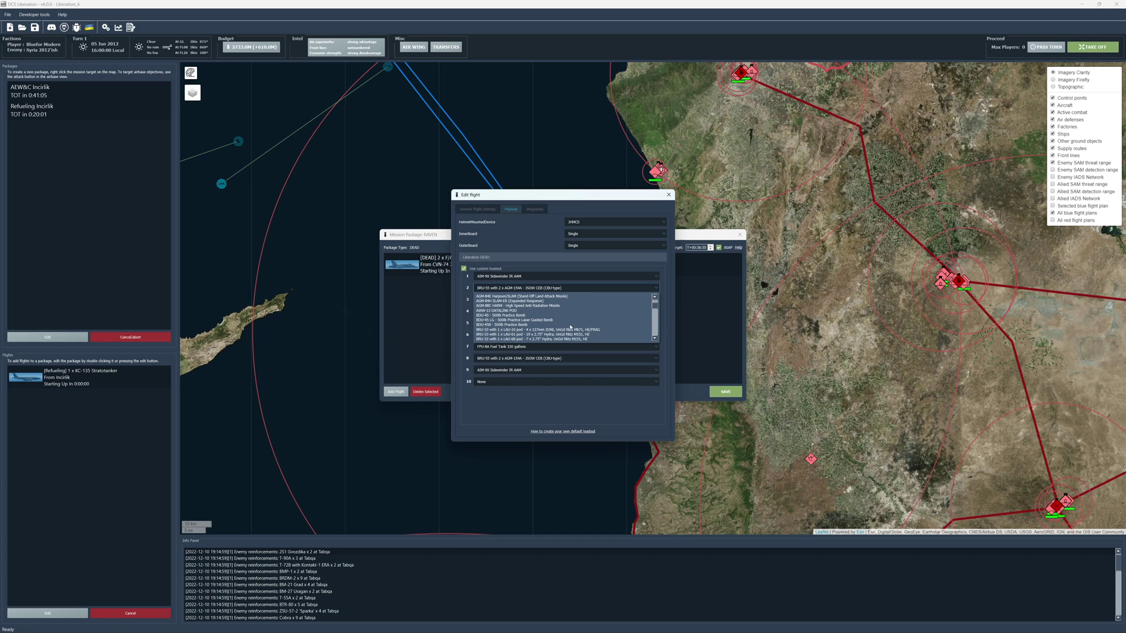
left_click(500, 306)
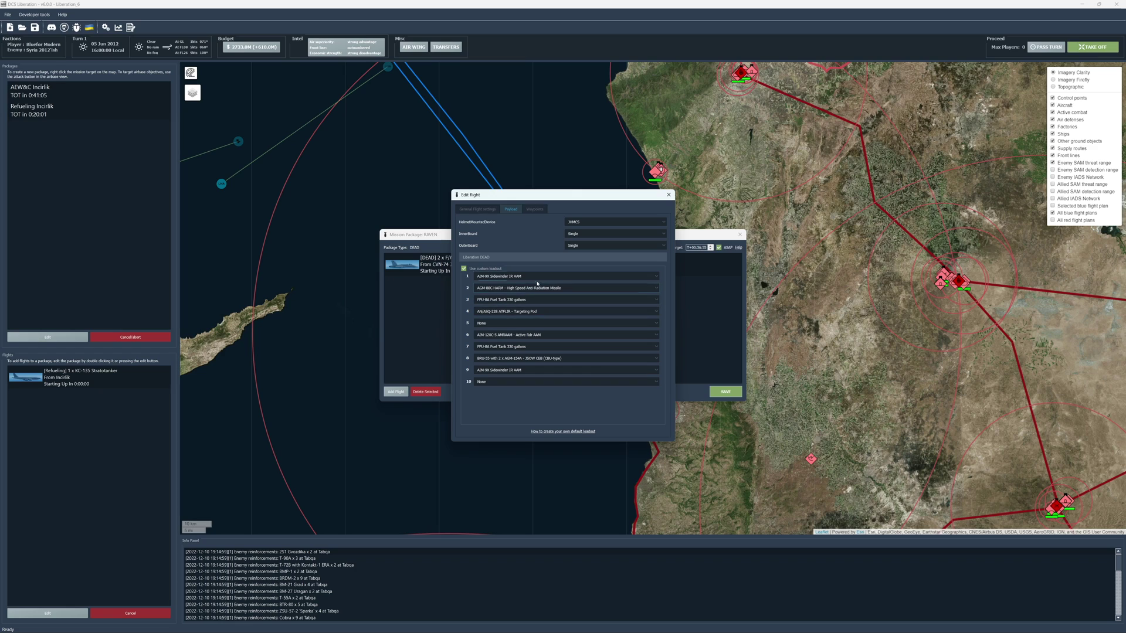
- Load an AGM-88C HARM on pylon 8 of the Hornet DEAD flight
left_click(531, 358)
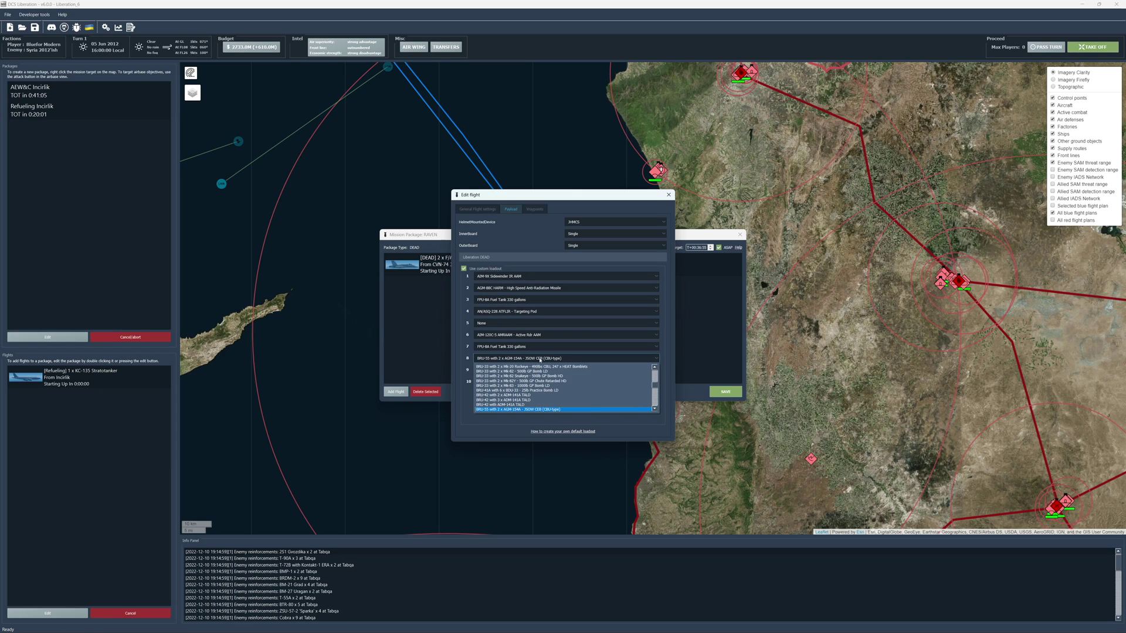
scroll(528, 393, "up", 3)
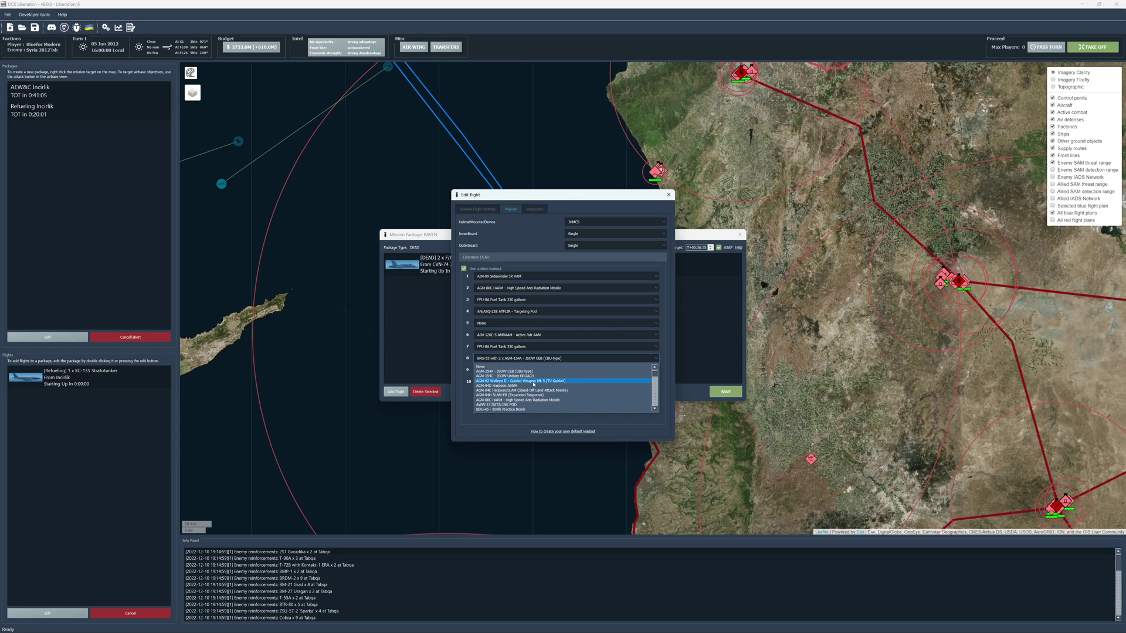
left_click(533, 400)
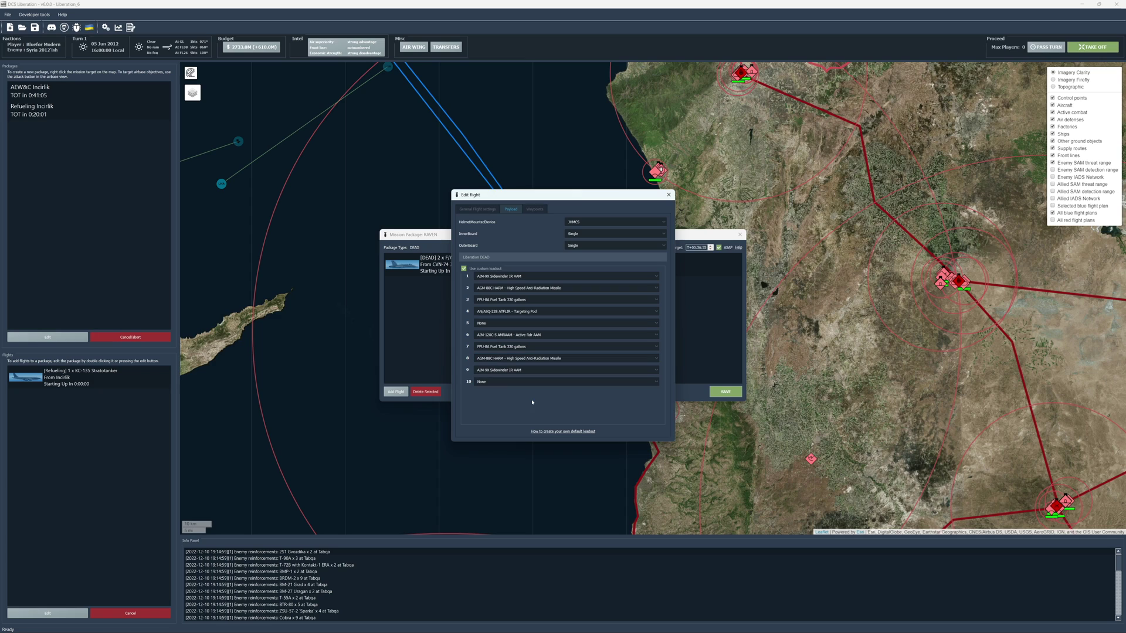
- Fit an FPU-8A Fuel Tank 330 gallons on the Hornet DEAD flight's pylon 5
left_click(530, 323)
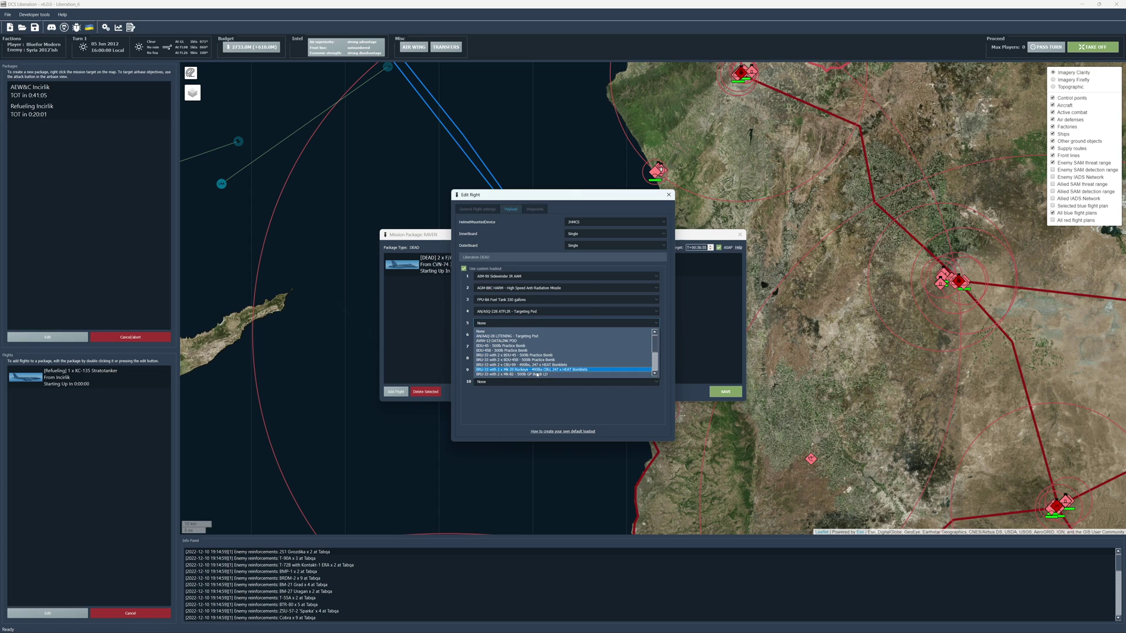
scroll(539, 372, "down", 3)
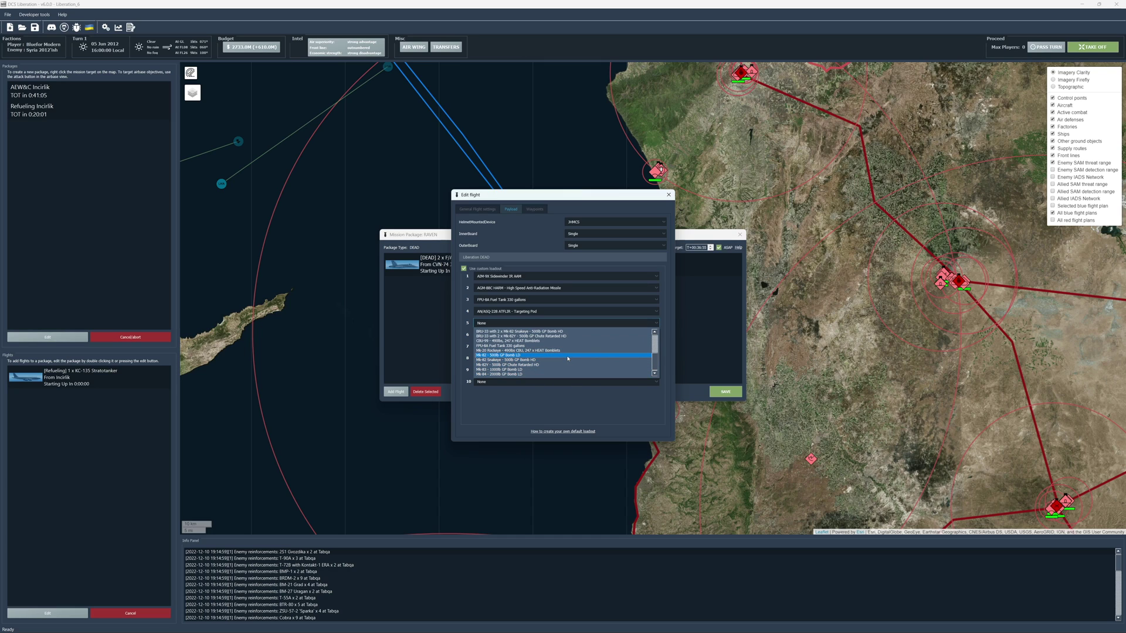
scroll(521, 369, "up", 2)
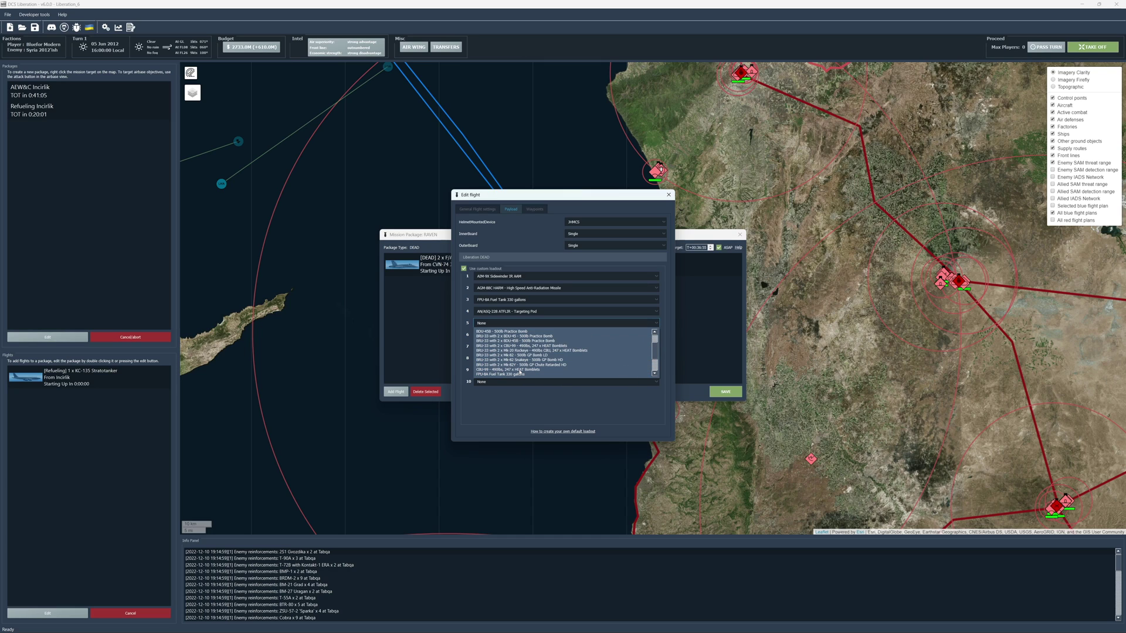
scroll(519, 373, "down", 1)
left_click(504, 360)
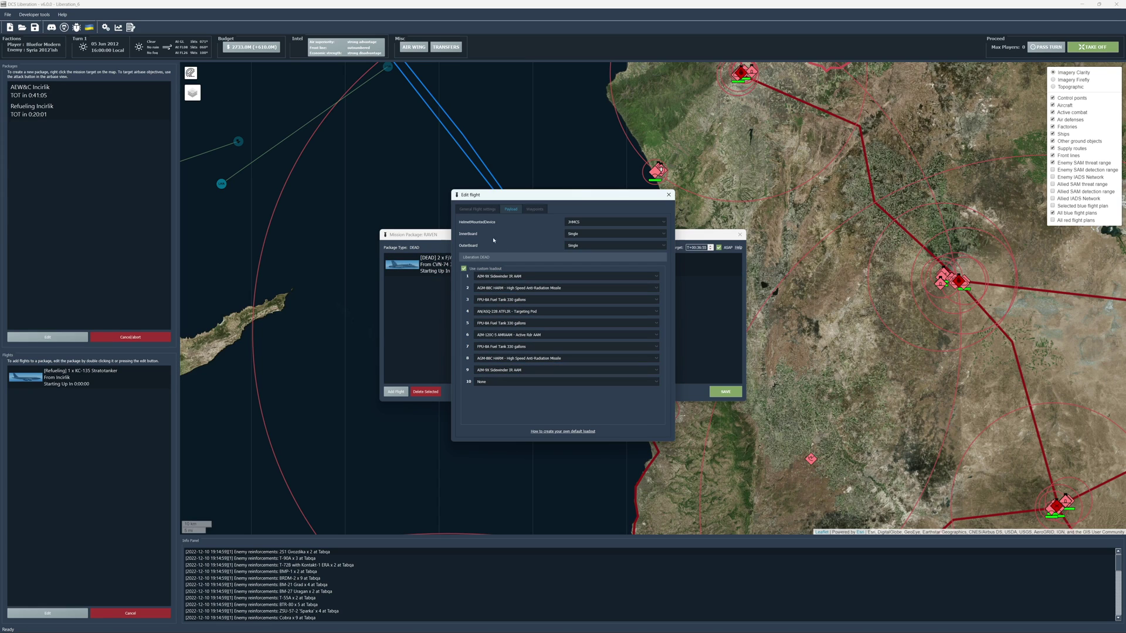
- Check the Hornet DEAD flight's InnerBoard and HelmetMountedDevice options, review its waypoints, and close the flight editor
left_click(595, 236)
left_click(595, 237)
left_click(589, 222)
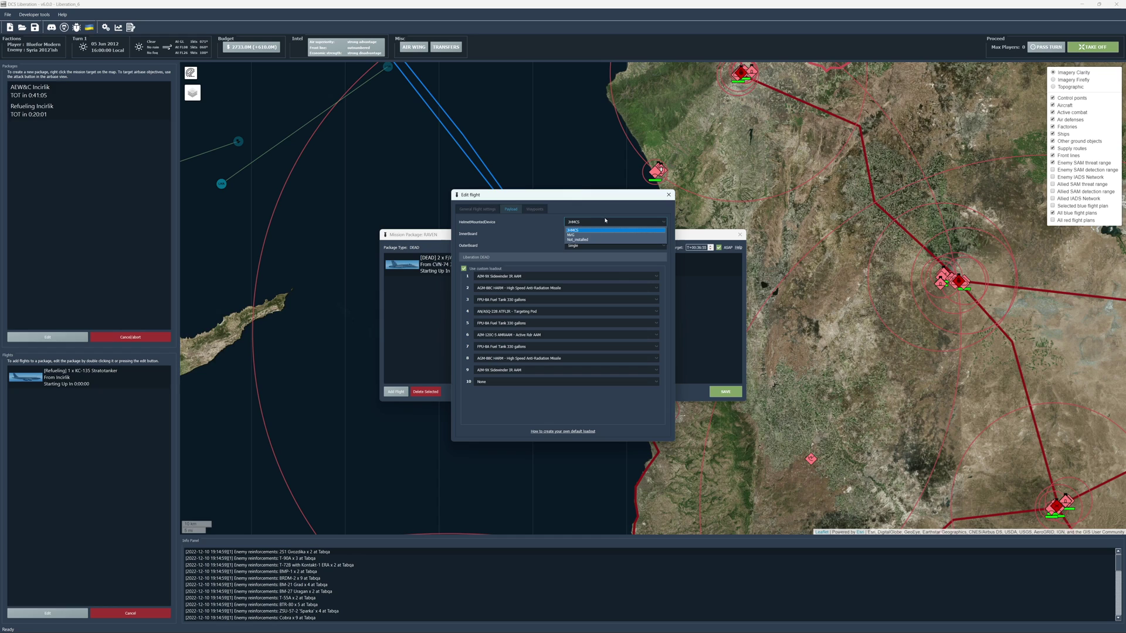
left_click(605, 220)
left_click(534, 210)
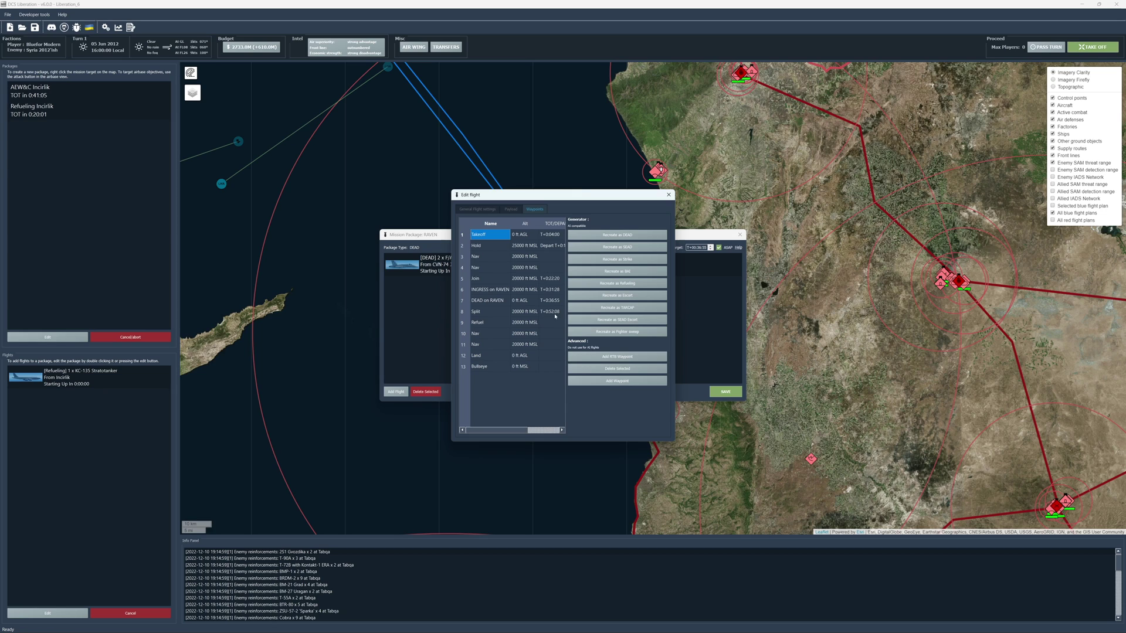
left_click(668, 194)
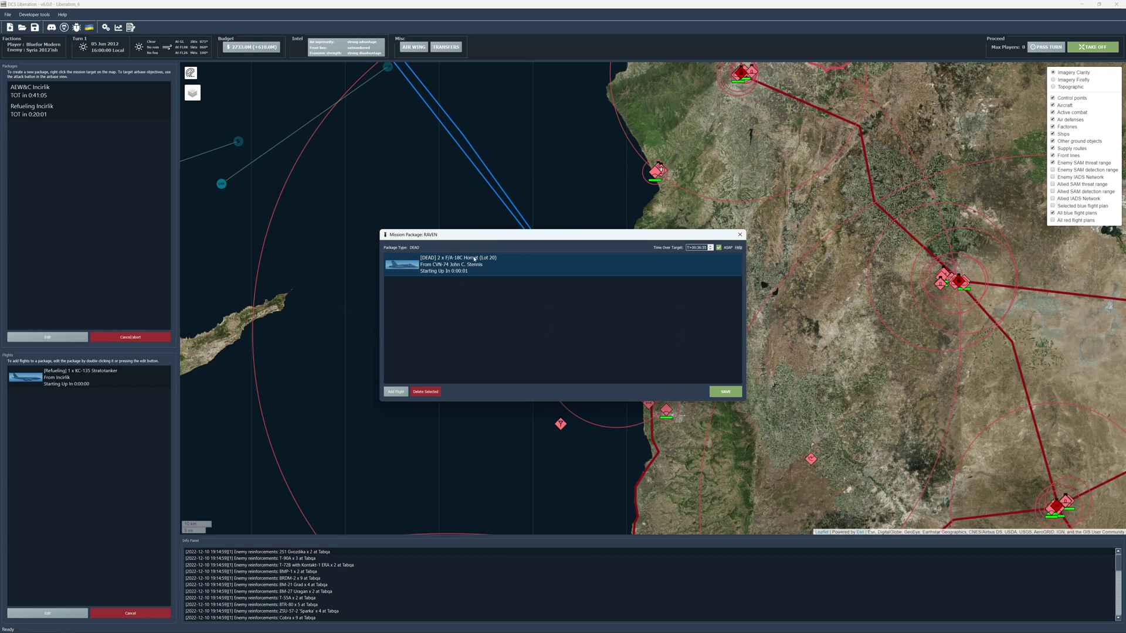
- Add an Escort flight of two F-14B Tomcats from VF-101 "Grim Reapers" on CVN-74 John C. Stennis to the RAVEN package
left_click(401, 395)
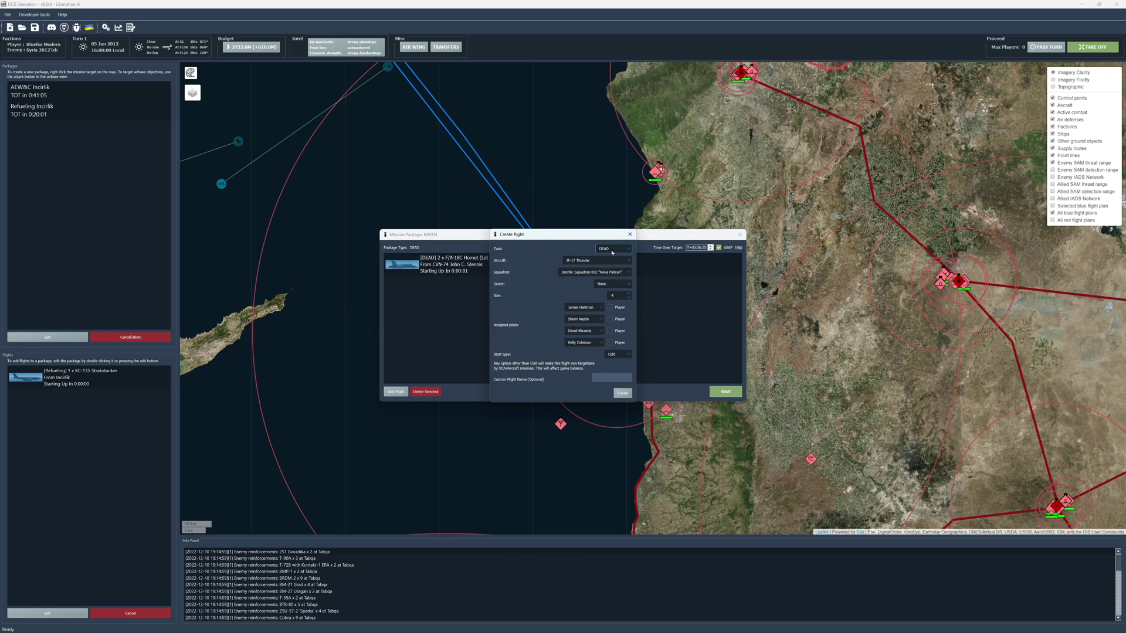
left_click(609, 260)
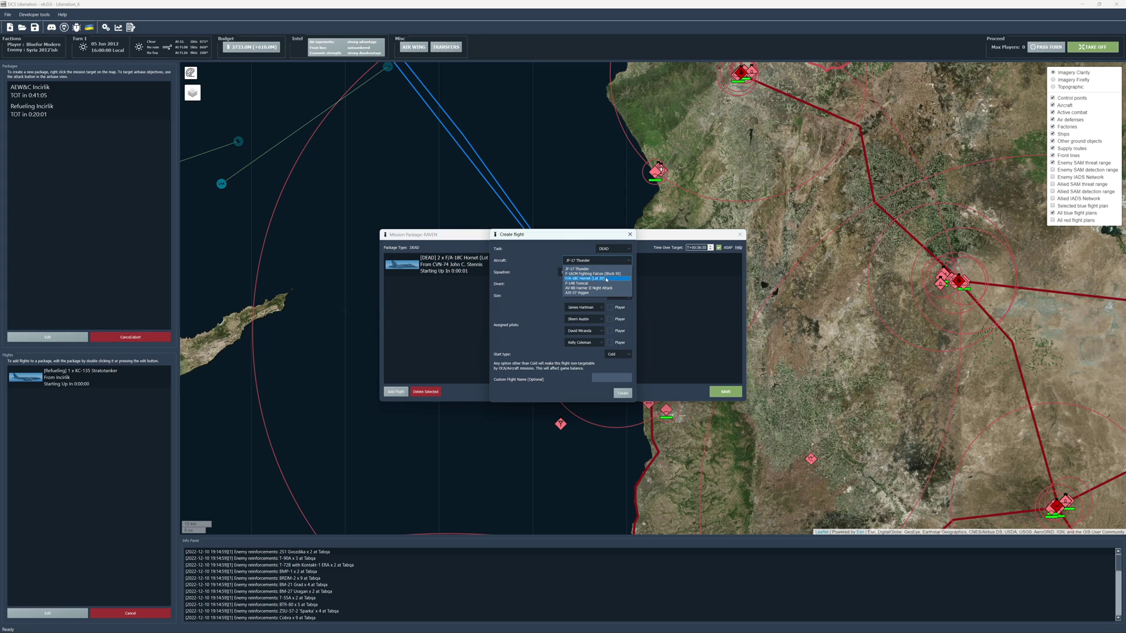
left_click(607, 283)
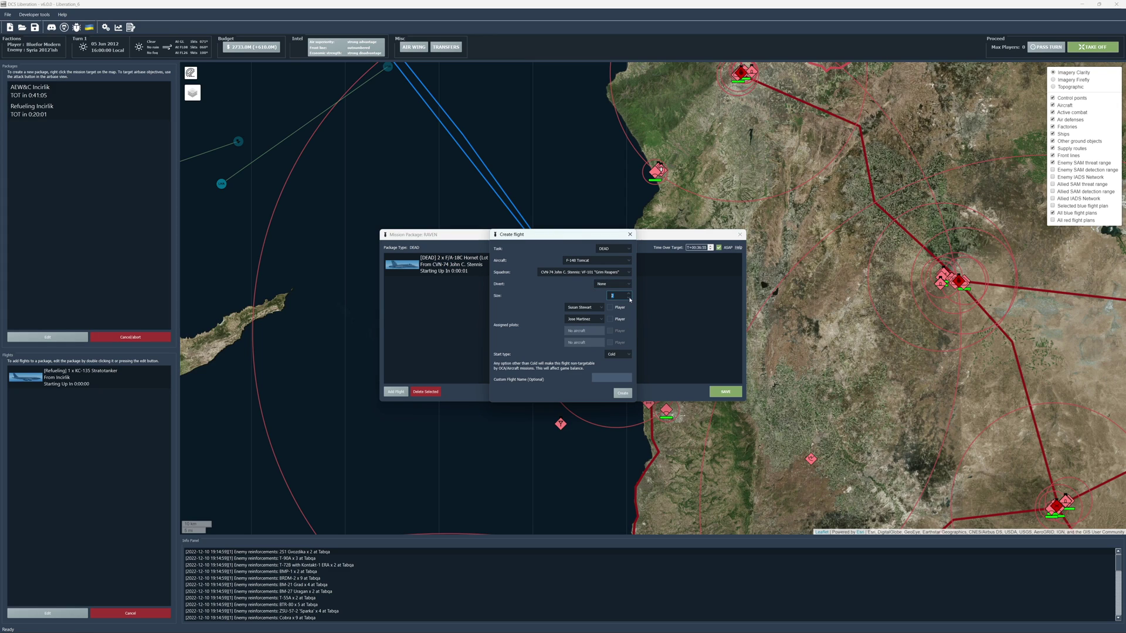
left_click(612, 248)
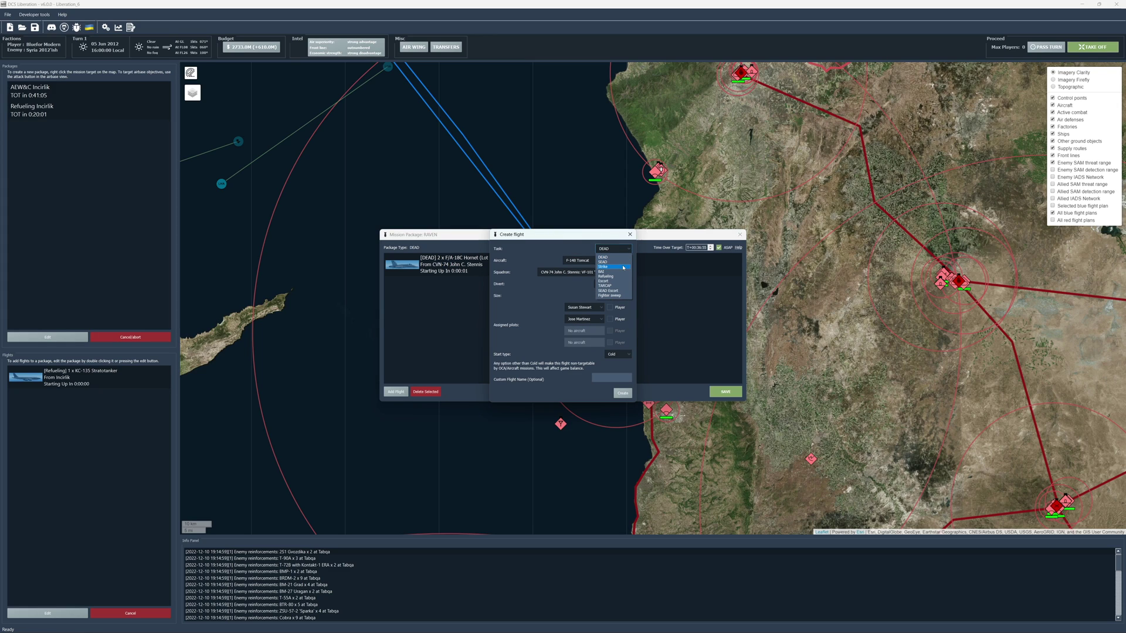
left_click(625, 281)
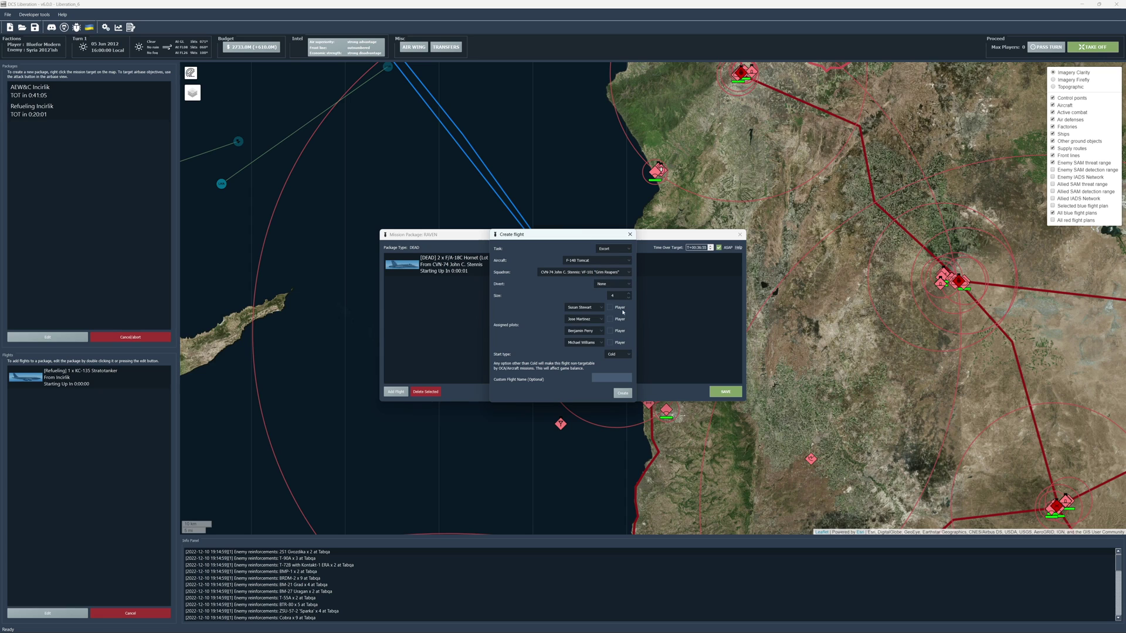
left_click(628, 298)
left_click(628, 298)
left_click(623, 393)
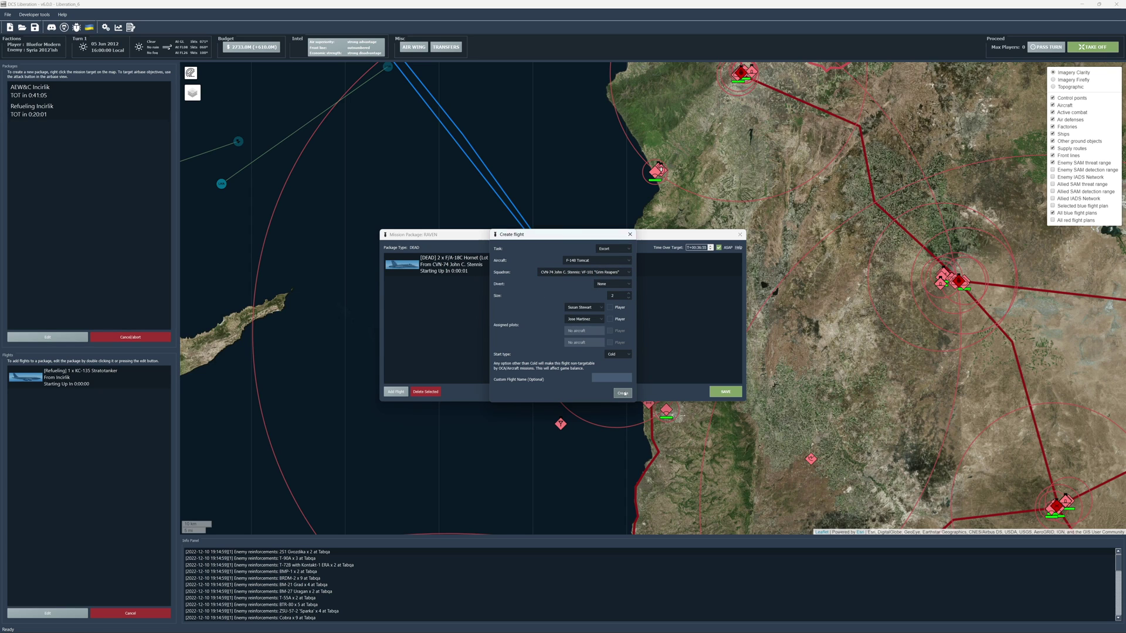
- Add a SEAD flight of two F/A-18C Hornets (Lot 20) from VFA-106 "Gladiators" on CVN-74 John C. Stennis to the RAVEN package
left_click(406, 391)
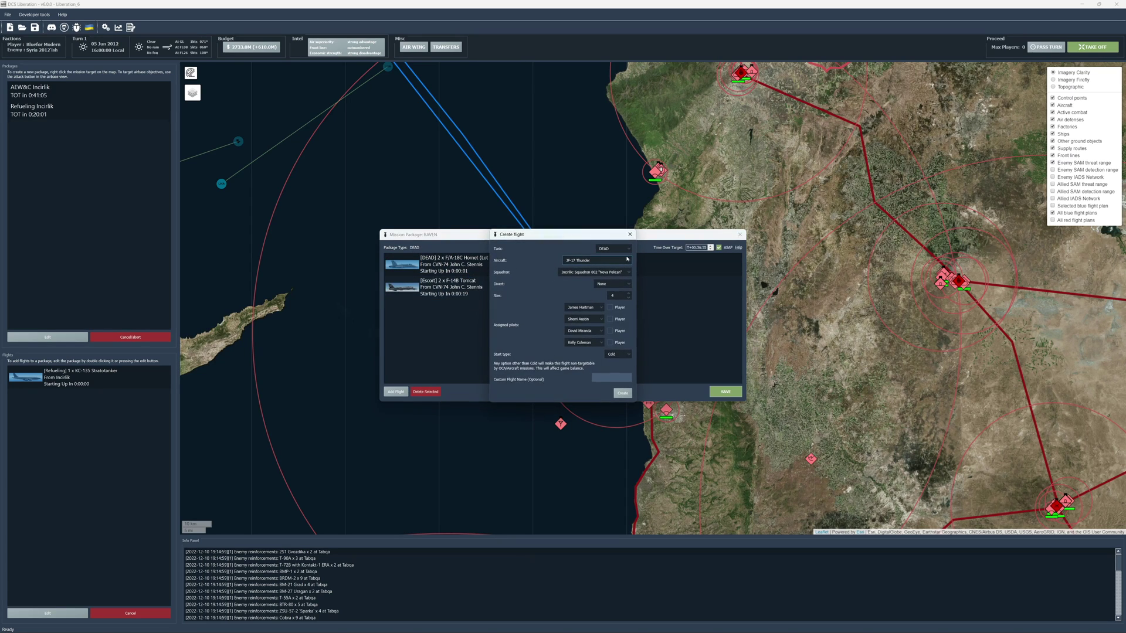
left_click(613, 249)
left_click(617, 269)
left_click(609, 261)
left_click(608, 279)
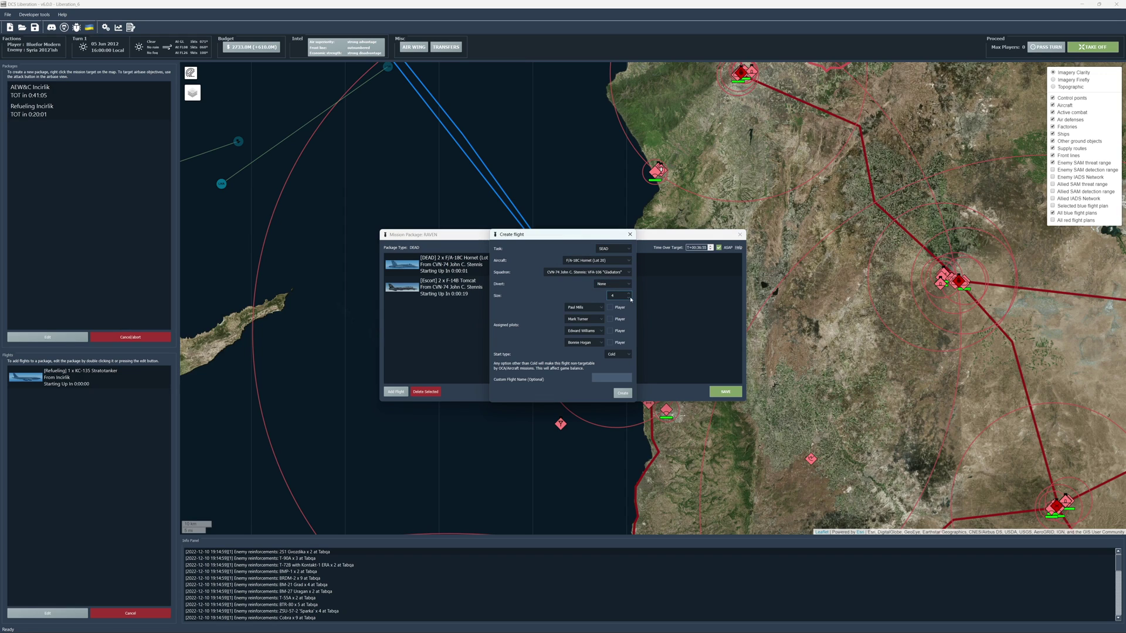
left_click(629, 298)
left_click(629, 298)
left_click(622, 393)
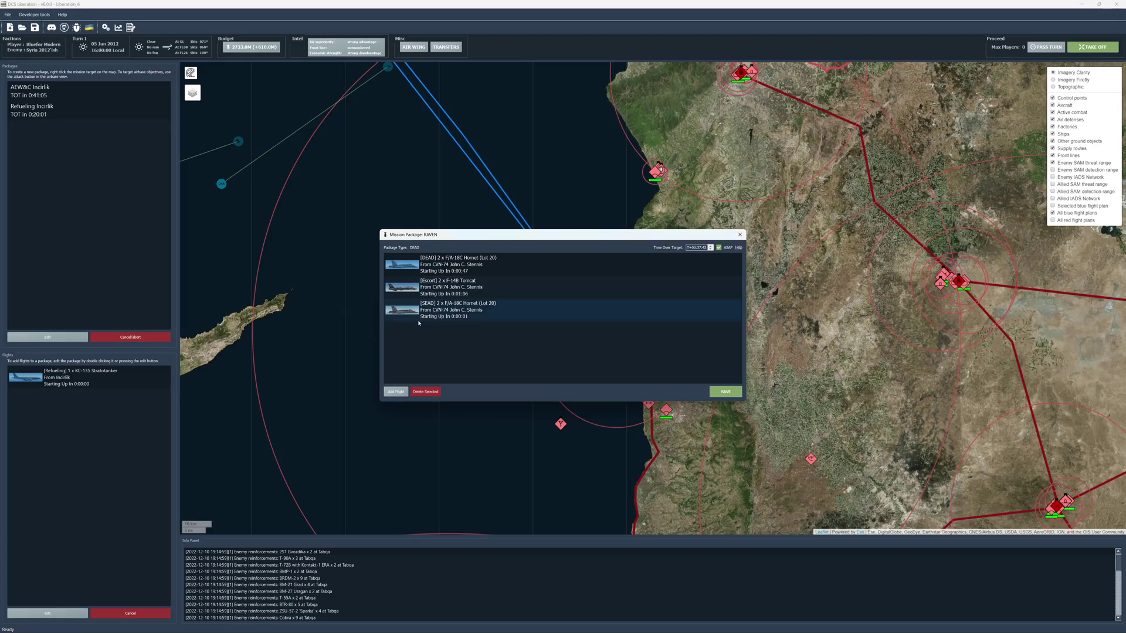
- Save the RAVEN mission package and view its whole flight plan on the map
left_click(725, 391)
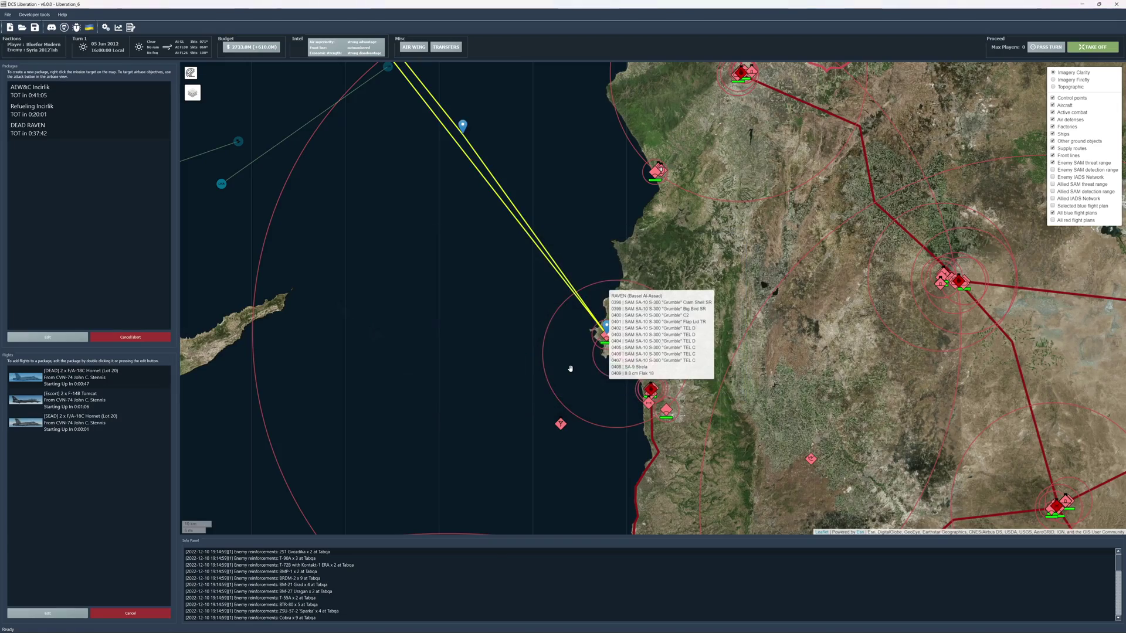
scroll(578, 360, "down", 3)
scroll(429, 316, "up", 1)
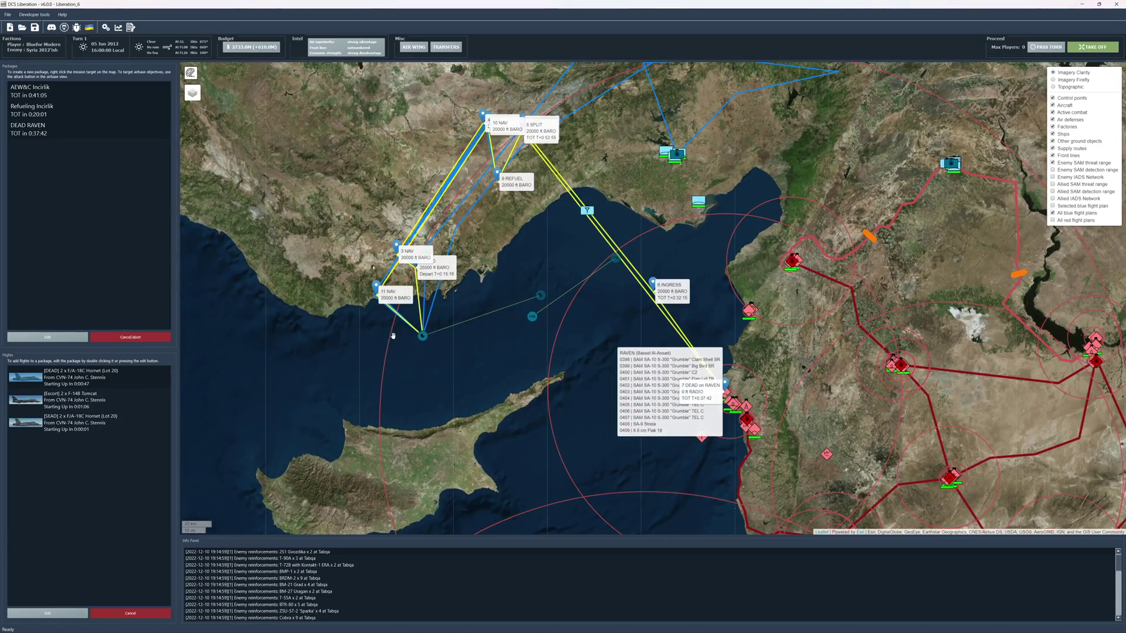
scroll(575, 334, "down", 1)
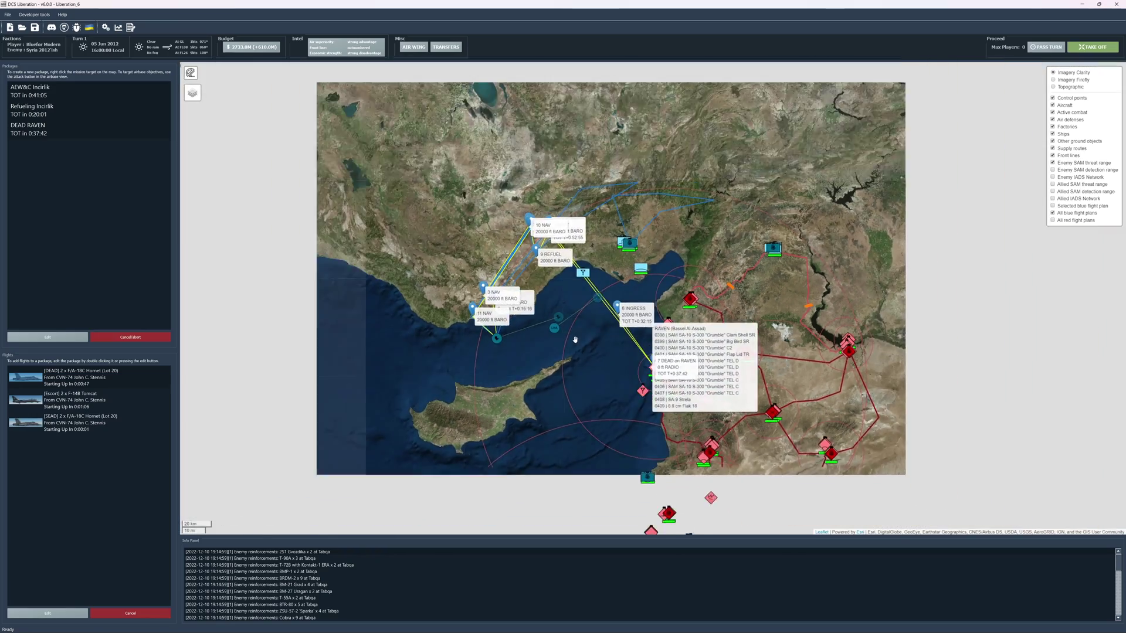
- Move the RAVEN DEAD flight's 2 HOLD, 3 NAV and 11 NAV waypoints east, onto the coast northeast of the carrier
scroll(573, 333, "up", 1)
scroll(532, 338, "up", 1)
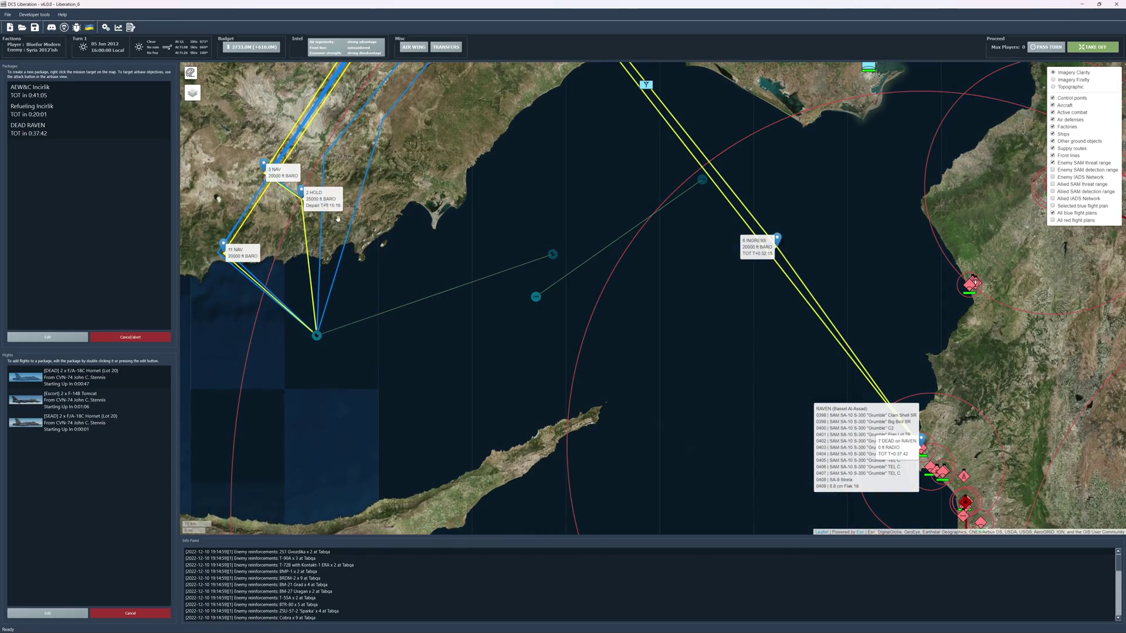
left_click_drag(301, 198, 401, 241)
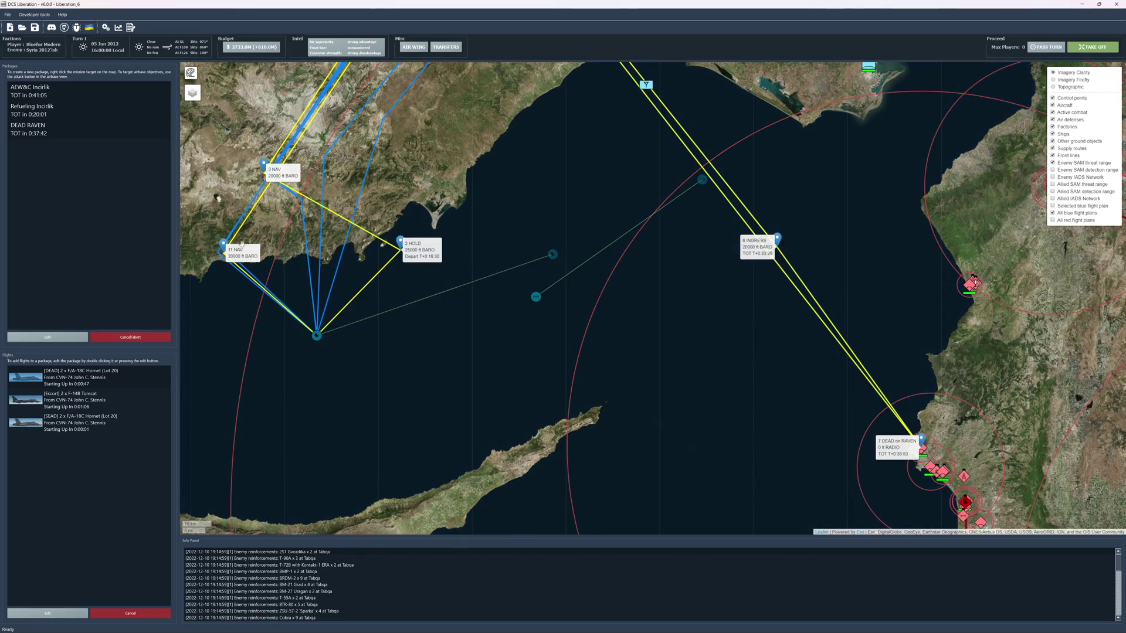
left_click_drag(502, 223, 484, 309)
left_click_drag(241, 250, 416, 300)
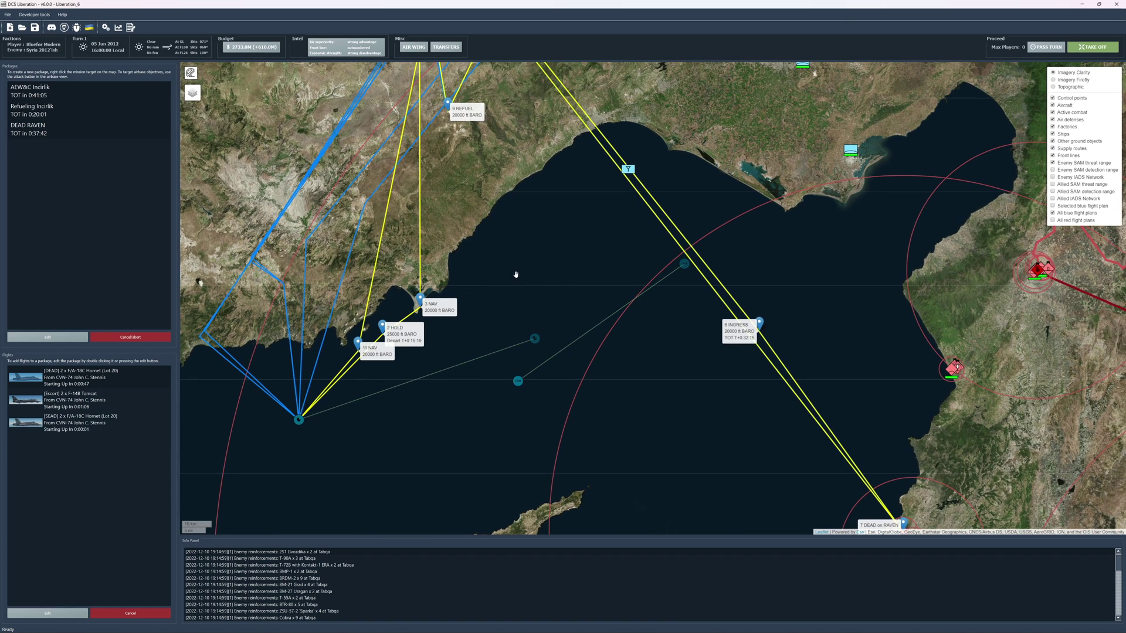
- Move the DEAD flight's 4 NAV, 10 NAV and REFUEL waypoints south to the coastline, closer to the carrier
left_click_drag(530, 248, 542, 363)
left_click_drag(441, 109, 469, 357)
left_click_drag(446, 109, 473, 385)
left_click_drag(460, 224, 500, 379)
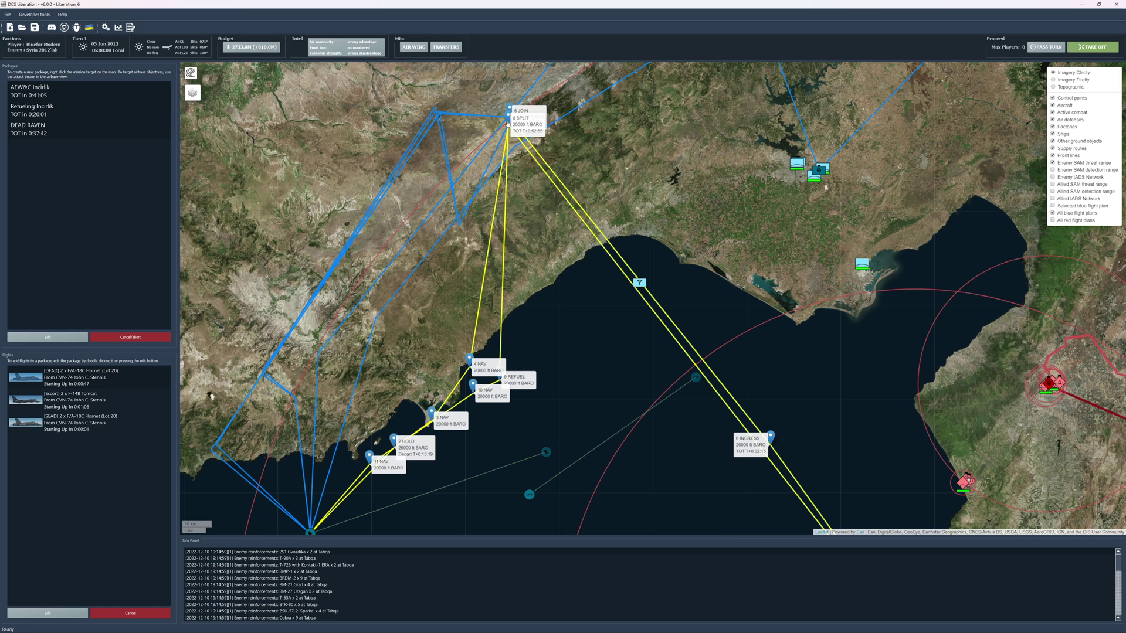
- Move the DEAD flight's SPLIT, JOIN and INGRESS waypoints to shorten the route over the sea between the carrier and RAVEN
left_click_drag(508, 123, 543, 431)
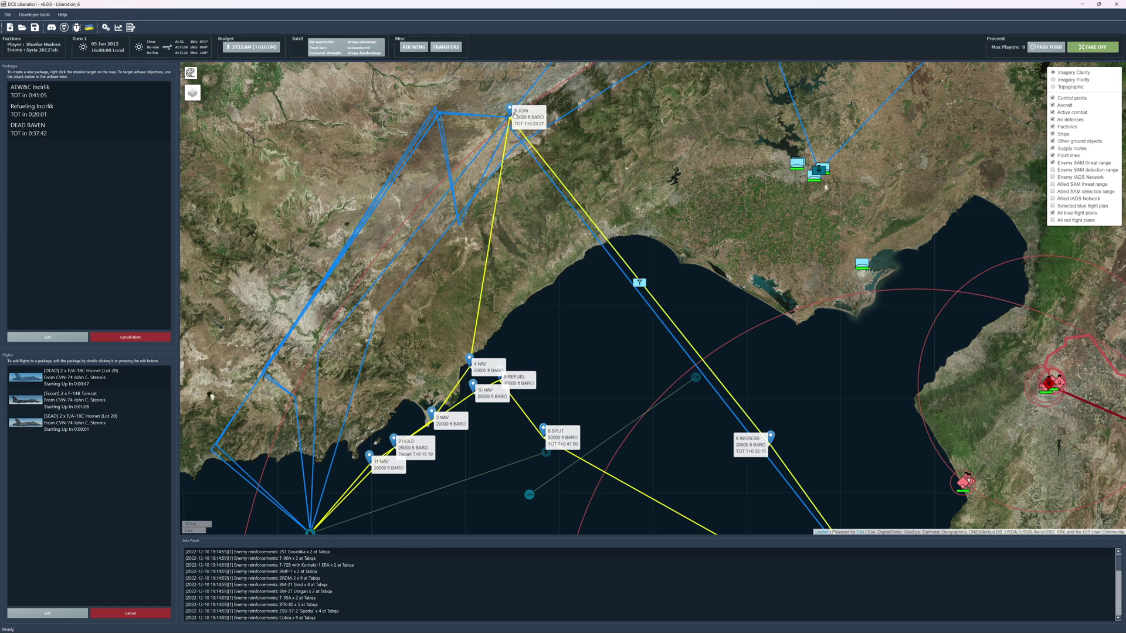
left_click_drag(514, 115, 561, 452)
scroll(601, 404, "down", 2)
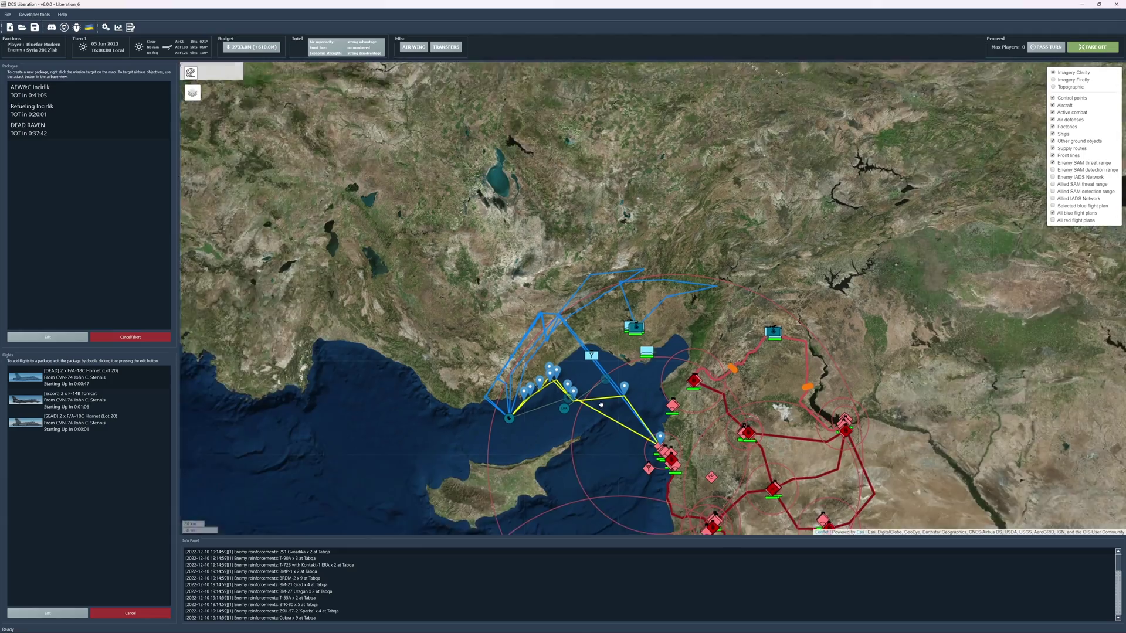
left_click_drag(601, 404, 545, 342)
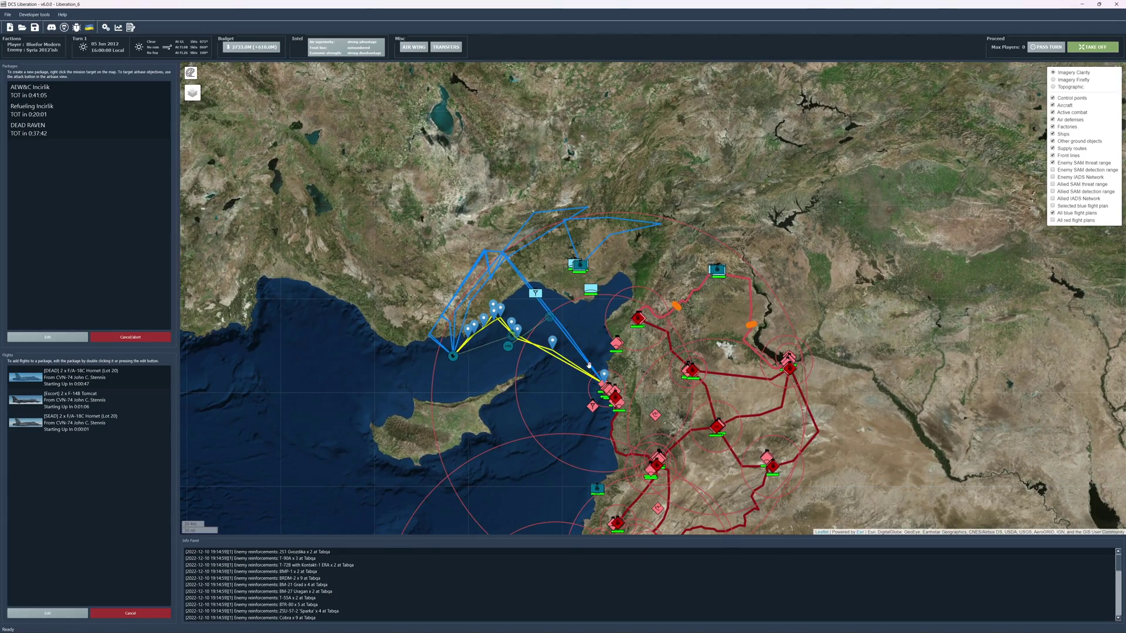
- Create and save a BARCAP package over CVN-74 John C. Stennis with a flight of two F-14B Tomcats
scroll(548, 395, "up", 2)
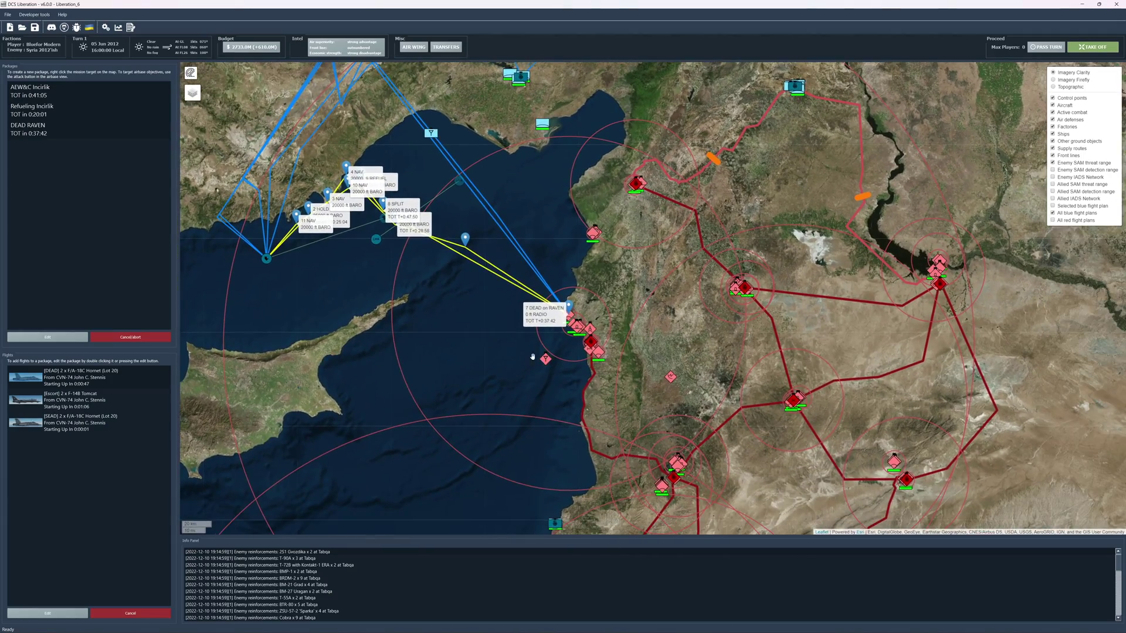
left_click_drag(533, 356, 438, 527)
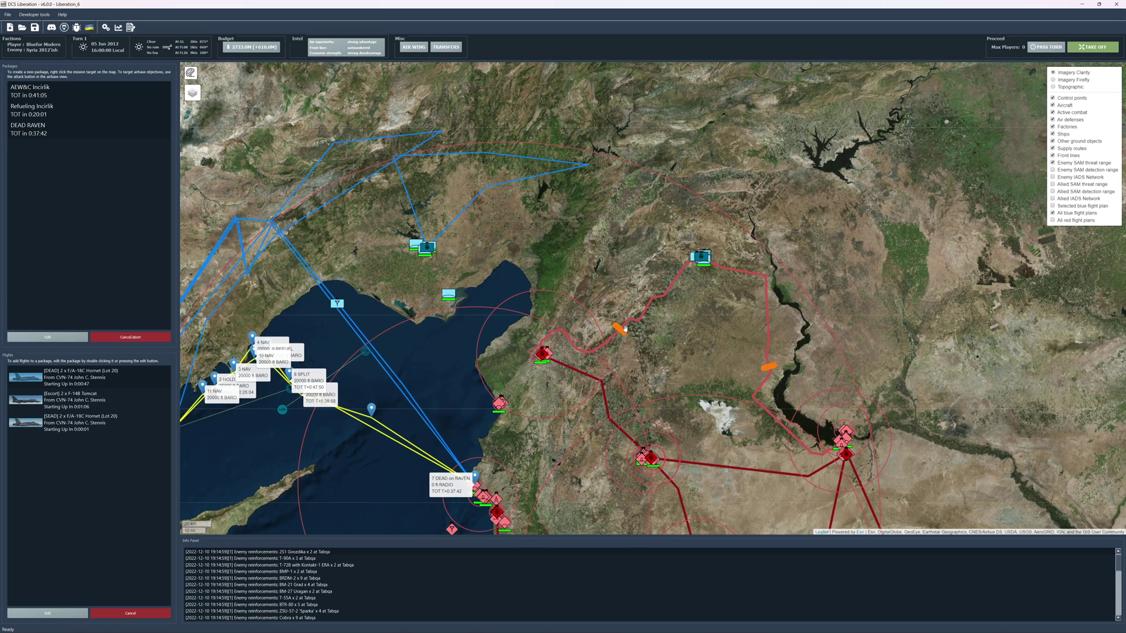
left_click_drag(463, 376, 572, 397)
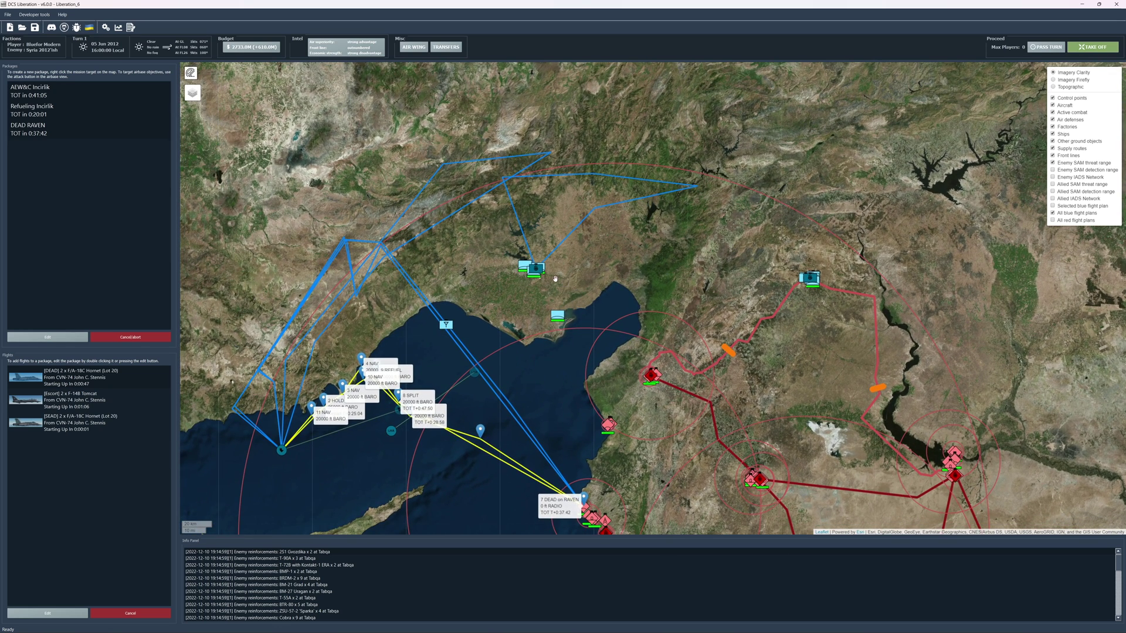
scroll(287, 451, "up", 1)
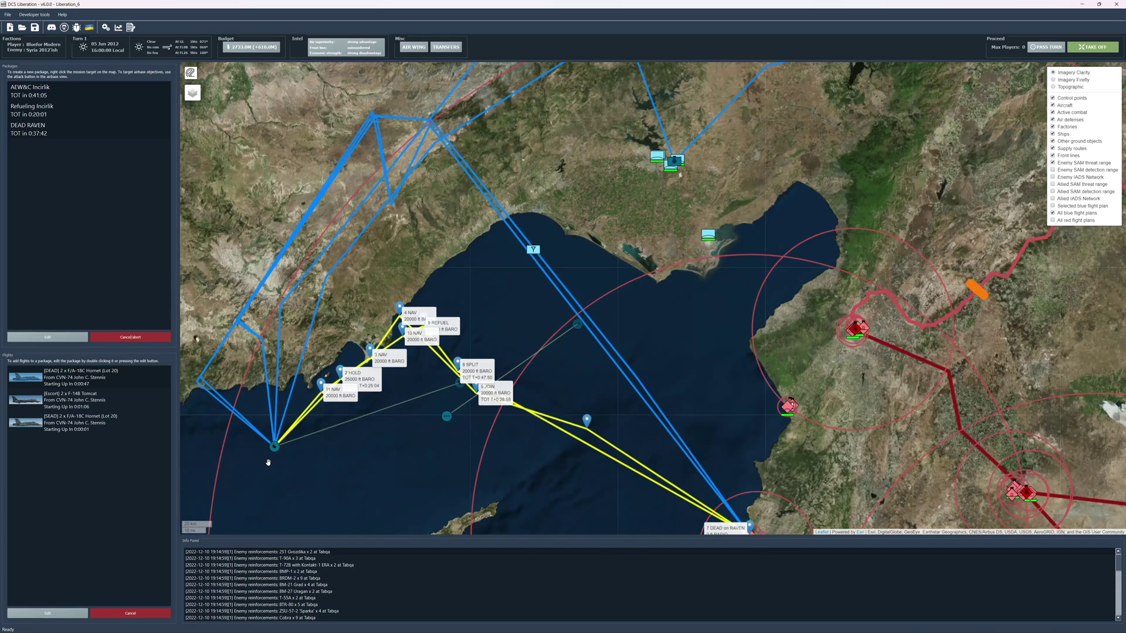
right_click(267, 445)
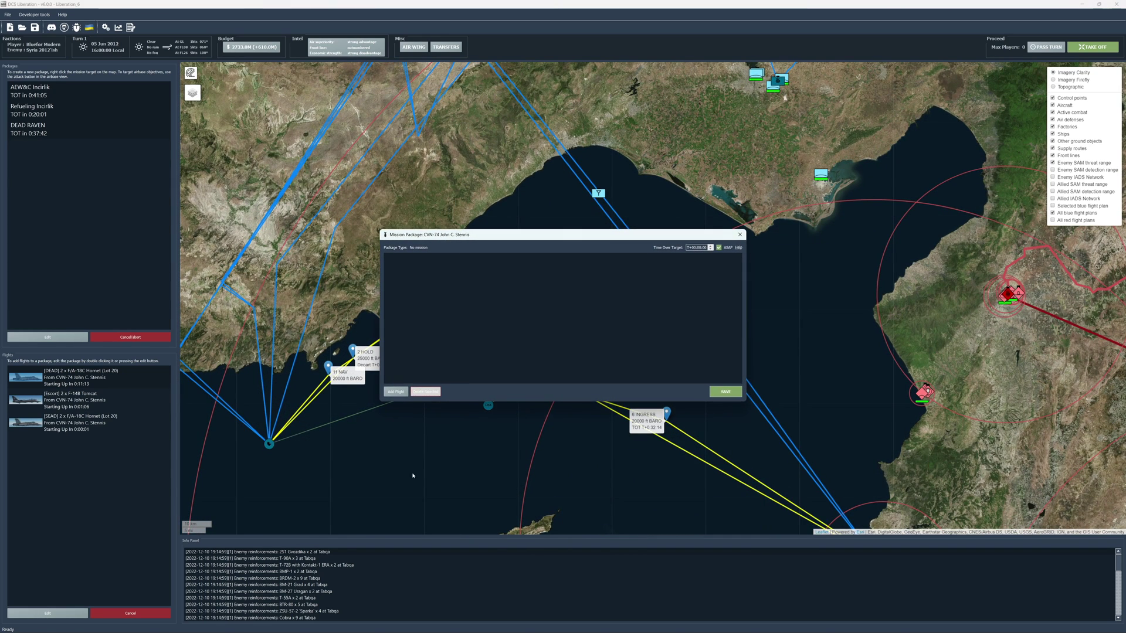
left_click(394, 392)
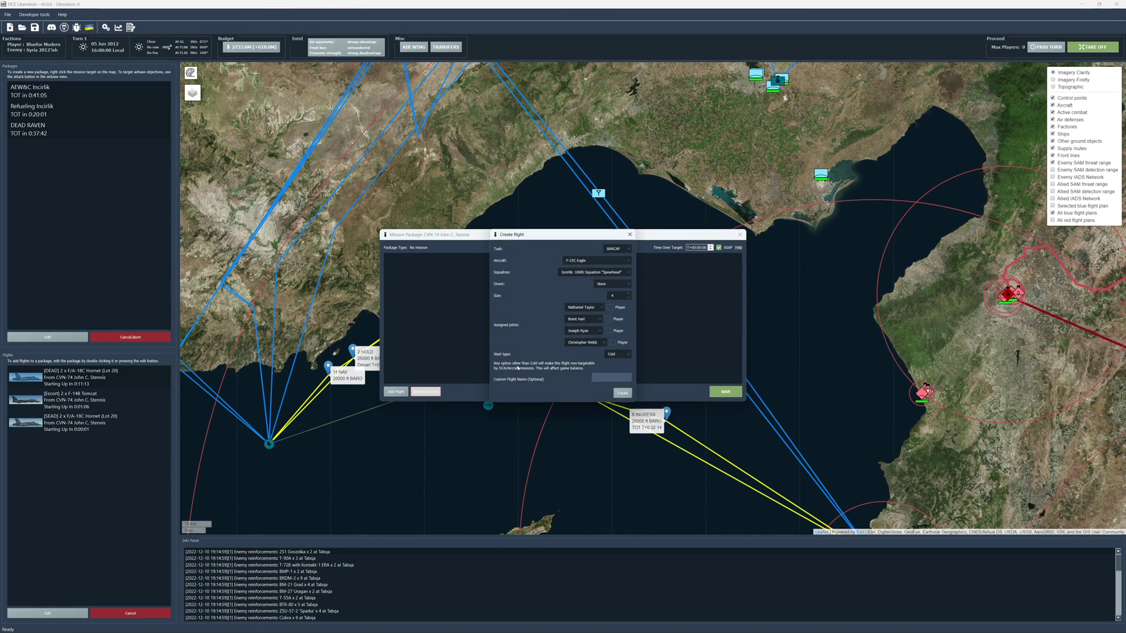
left_click(620, 262)
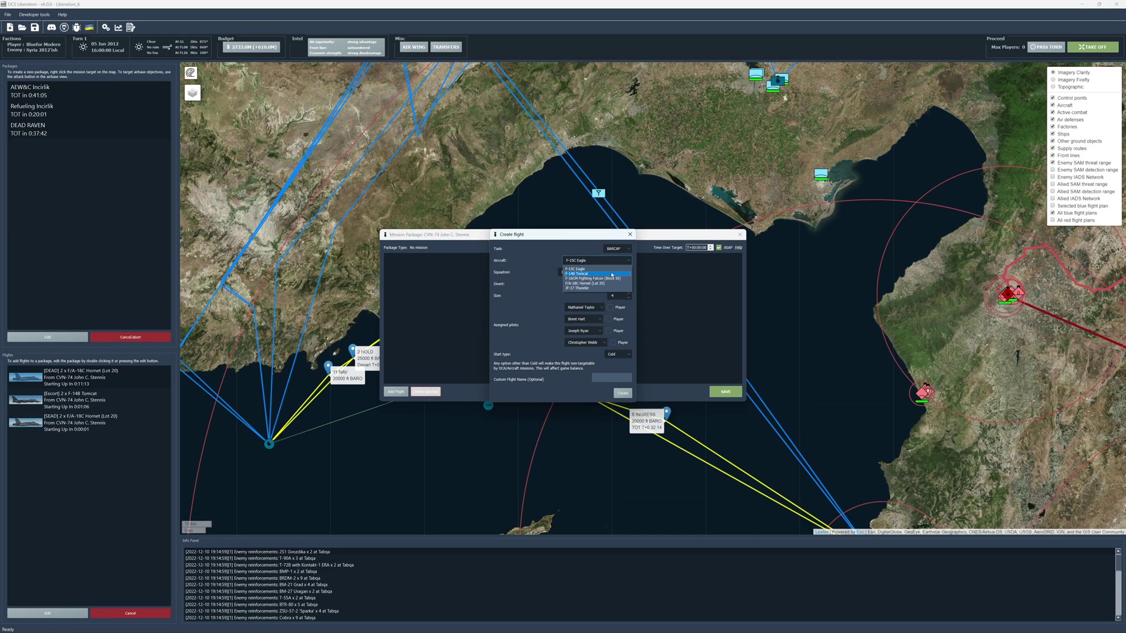
left_click(592, 287)
left_click(629, 298)
left_click(629, 298)
left_click(623, 392)
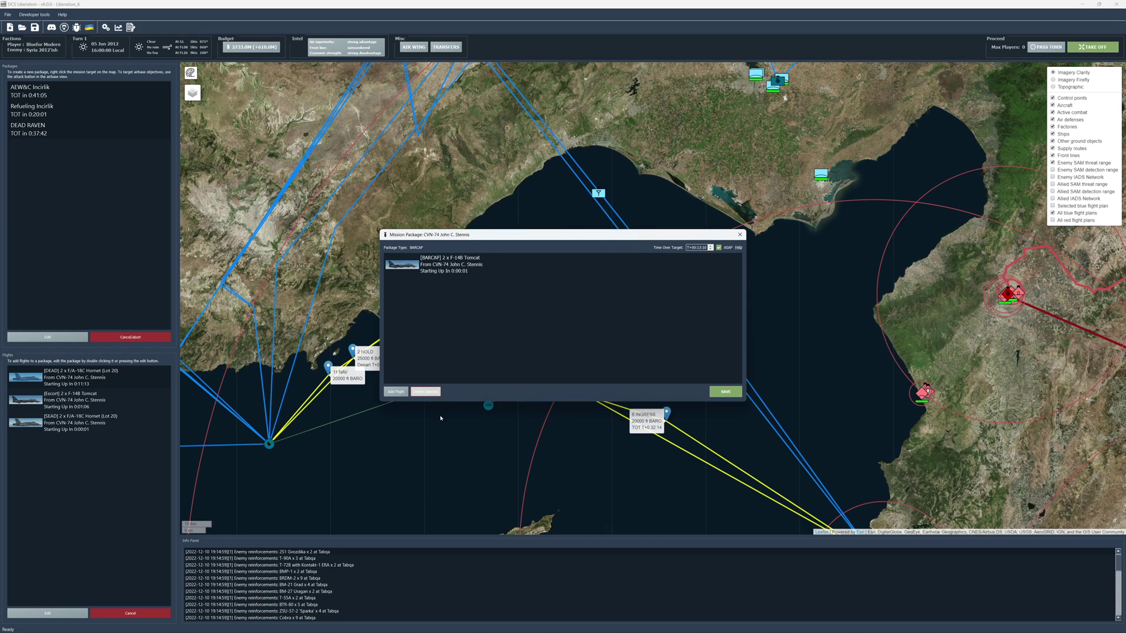
left_click(725, 392)
- Reposition the carrier BARCAP's racetrack start and end points eastward, placing the patrol closer to CVN-74 John C. Stennis
scroll(414, 379, "down", 1)
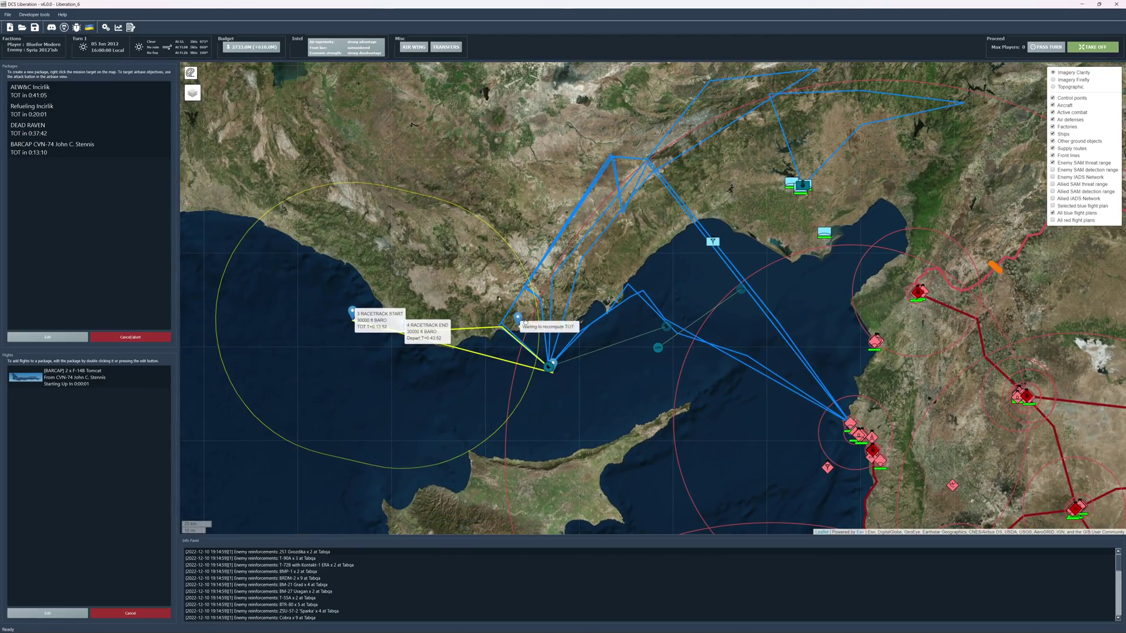
scroll(411, 355, "up", 1)
scroll(407, 344, "down", 1)
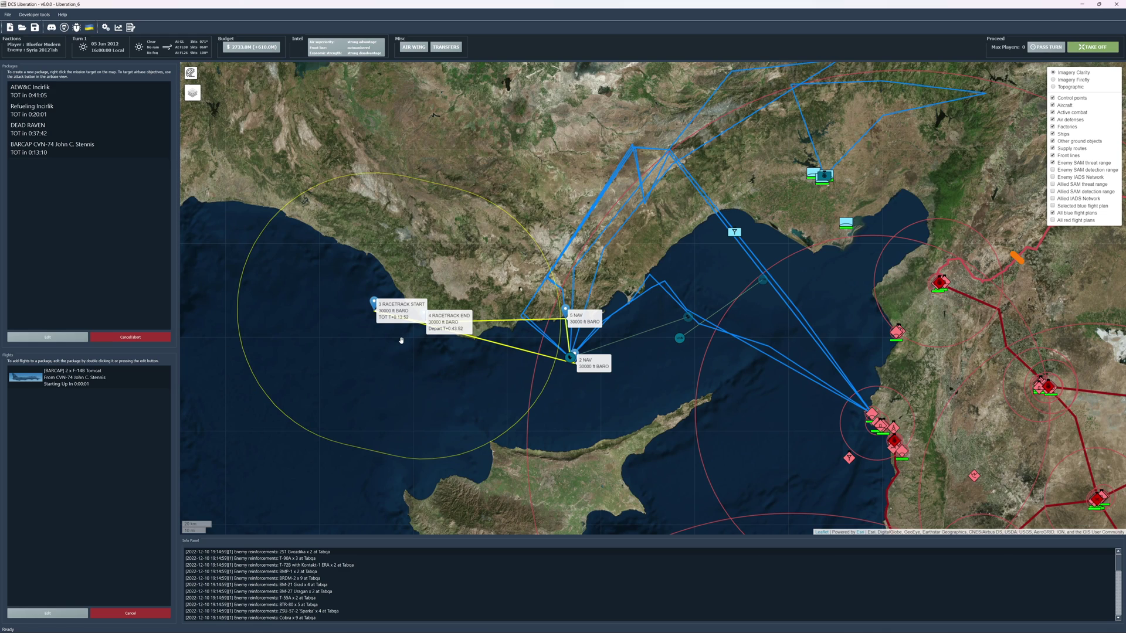
scroll(401, 340, "up", 1)
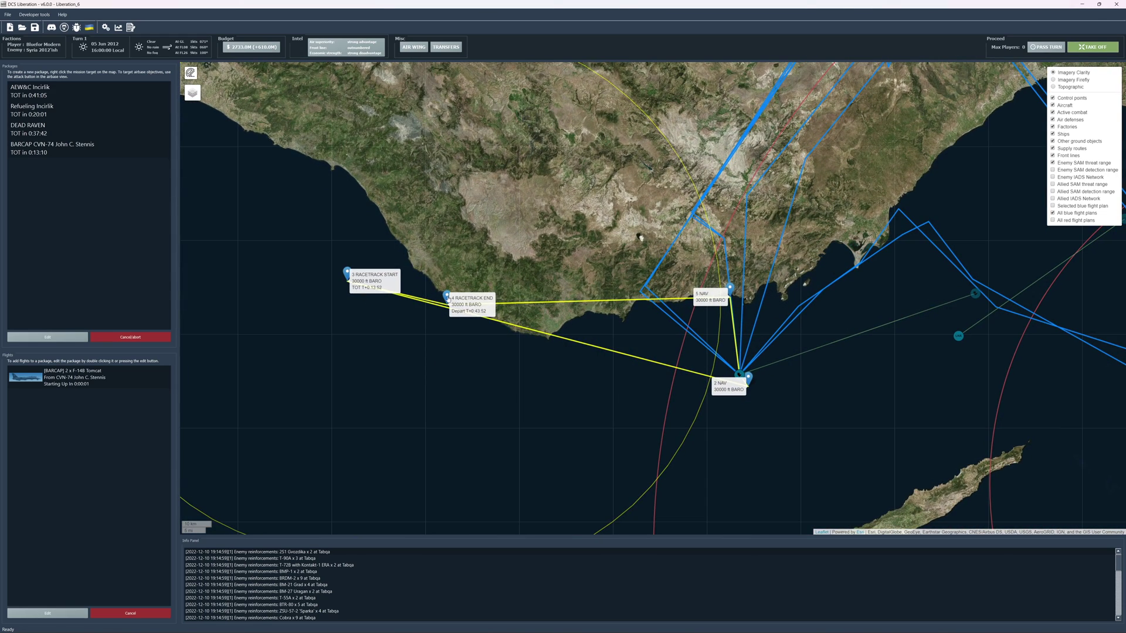
left_click_drag(447, 298, 528, 279)
scroll(415, 331, "down", 1)
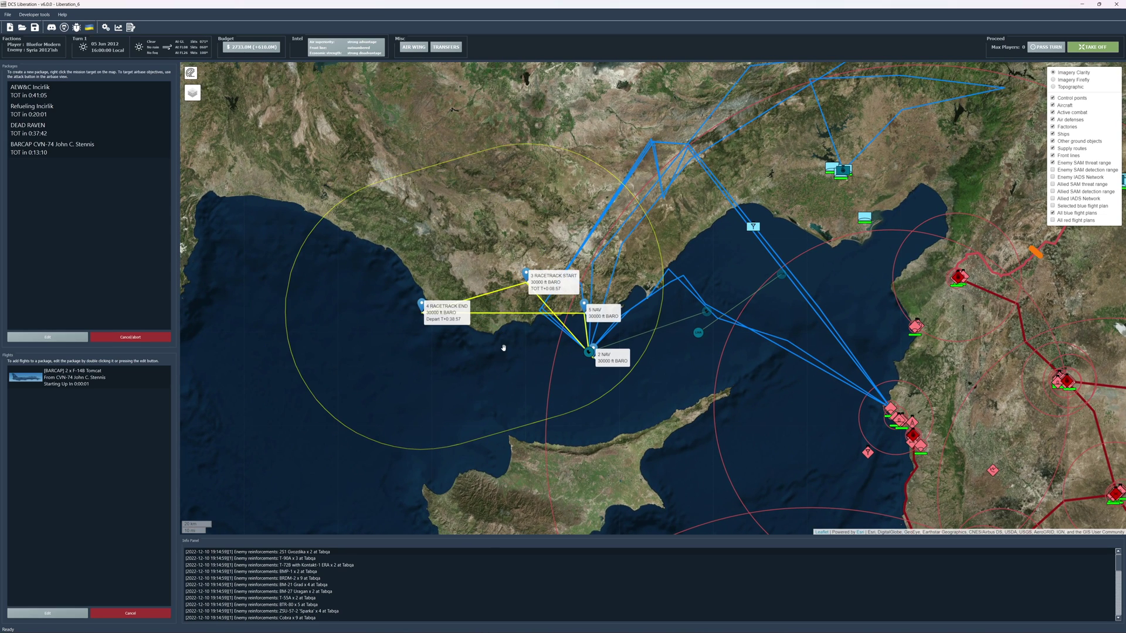
left_click_drag(420, 305, 518, 333)
left_click_drag(530, 281, 661, 266)
- Create and save a BARCAP package over Incirlik with two F-15C Eagles, and move its racetrack just north of the base
left_click_drag(742, 417, 517, 387)
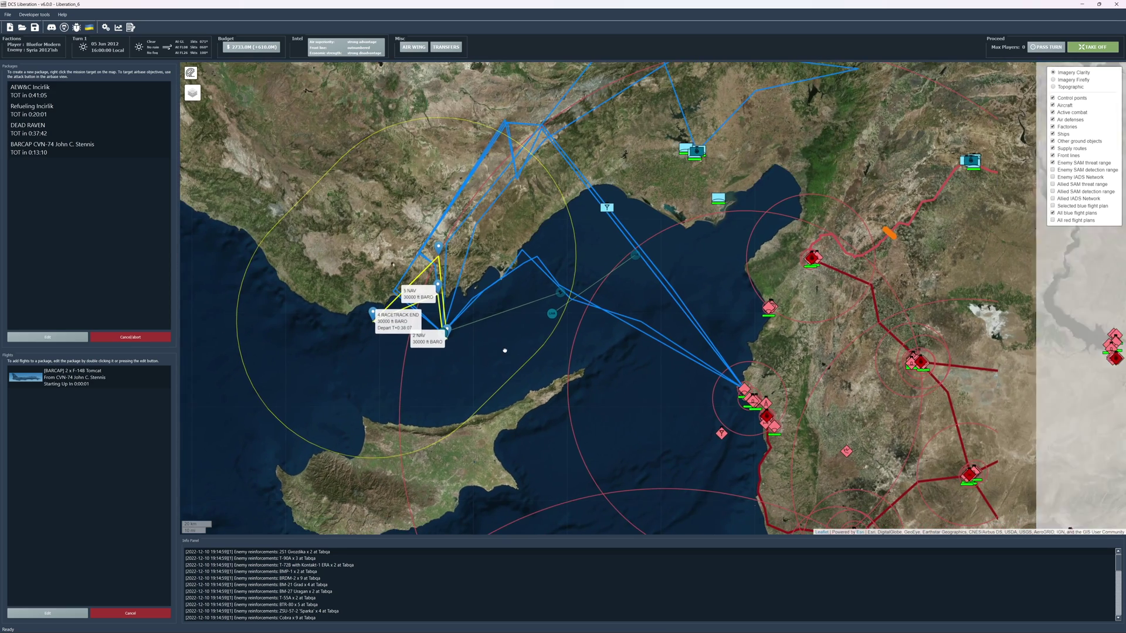
left_click_drag(750, 423, 596, 523)
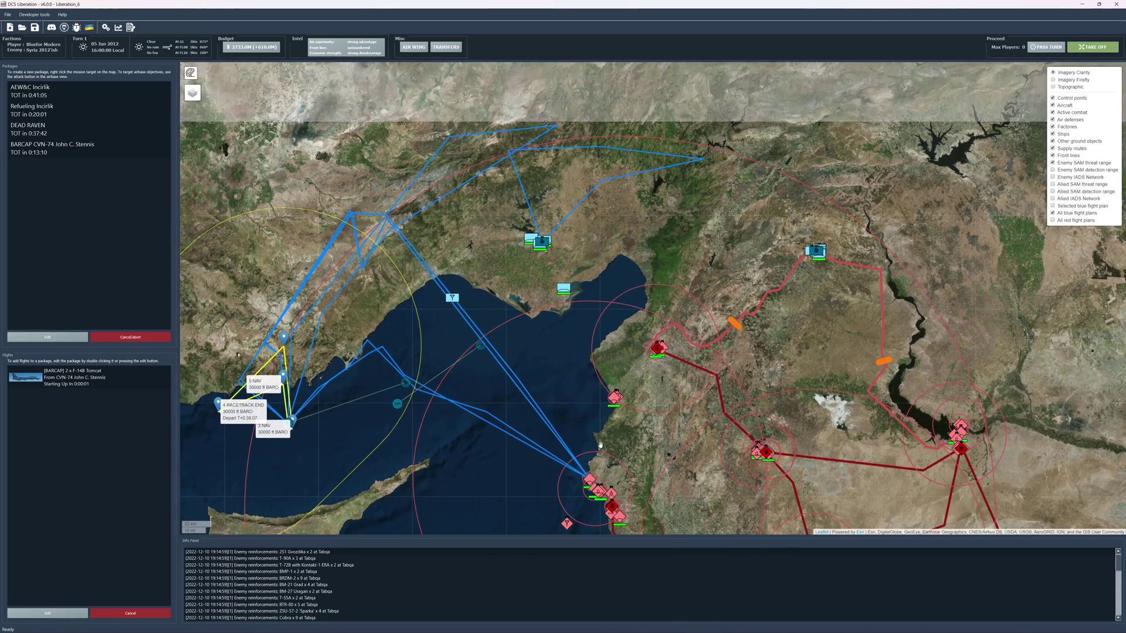
right_click(534, 241)
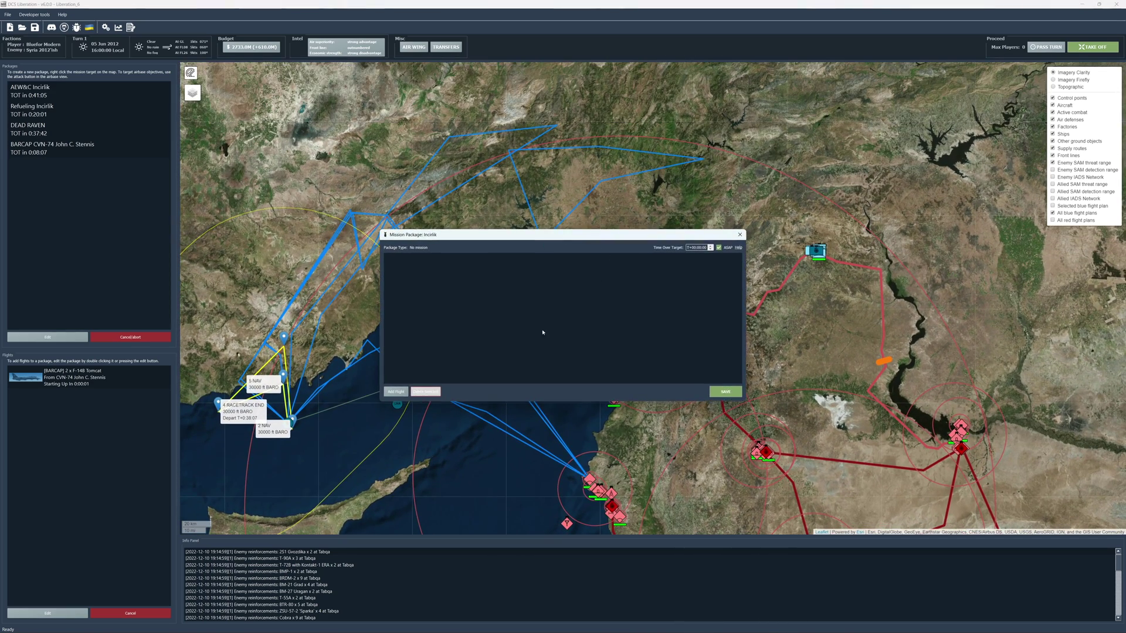
left_click(397, 391)
left_click(630, 300)
left_click(630, 300)
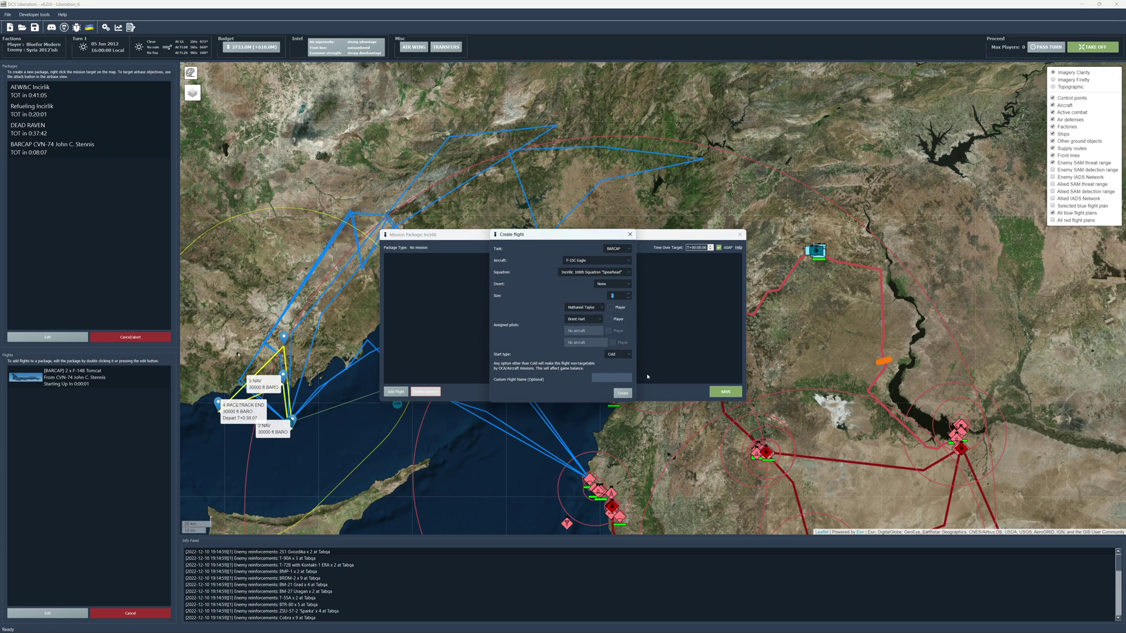
left_click(623, 392)
left_click(726, 391)
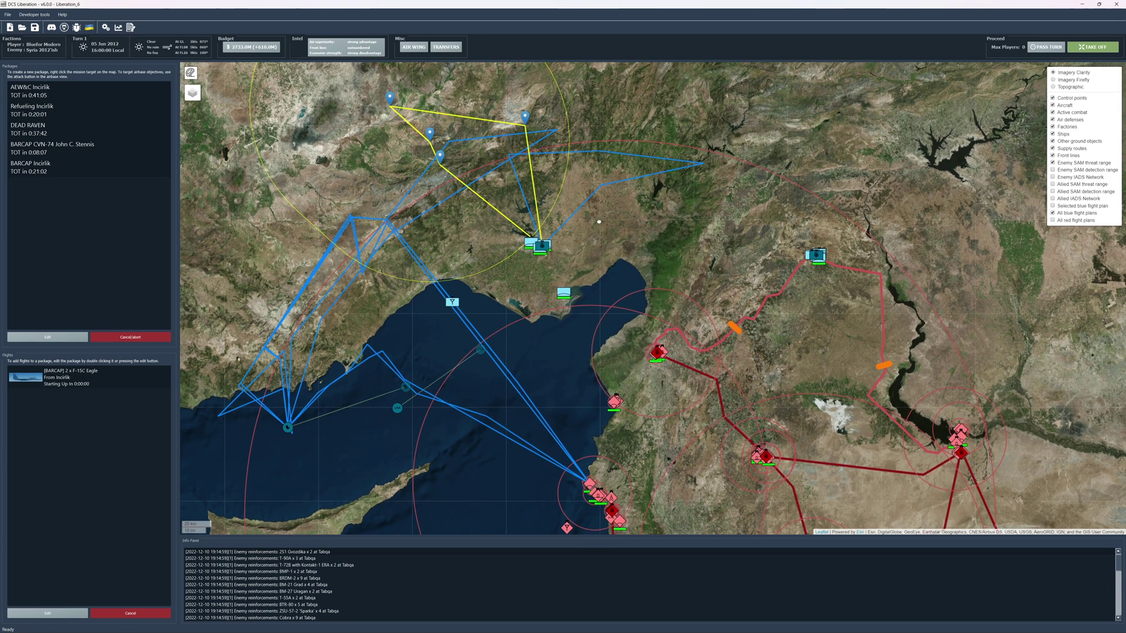
left_click_drag(434, 126, 458, 250)
left_click_drag(538, 220, 550, 235)
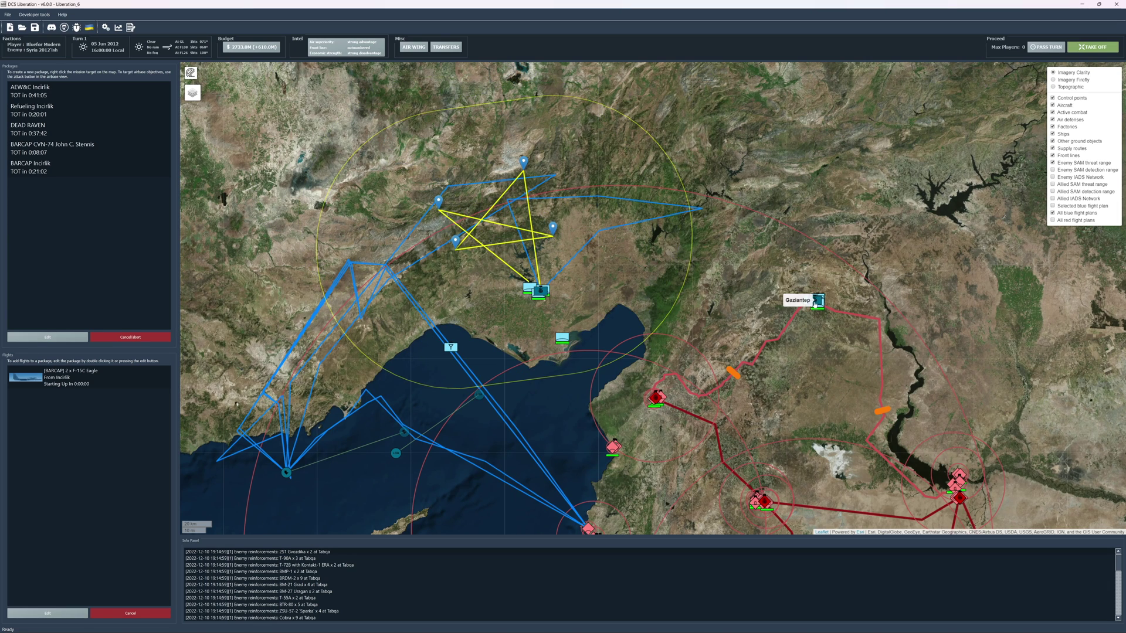
- Create and save a BARCAP package over Gaziantep with a flight of two F-15C Eagles from Incirlik
right_click(814, 303)
left_click(395, 392)
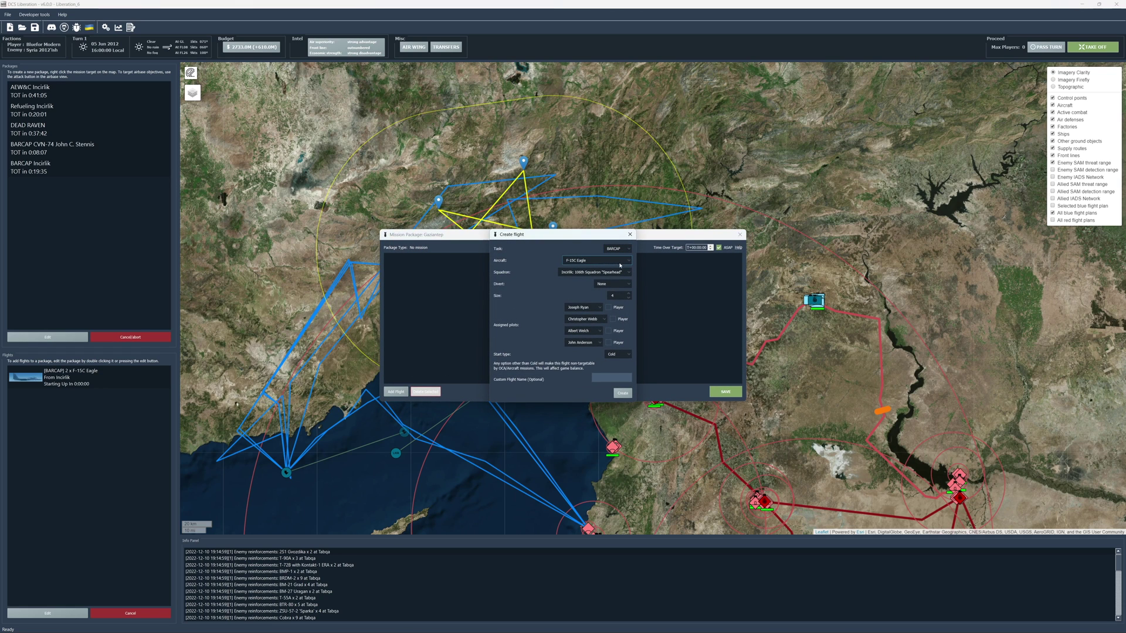
scroll(615, 295, "down", 2)
left_click(622, 393)
left_click(725, 391)
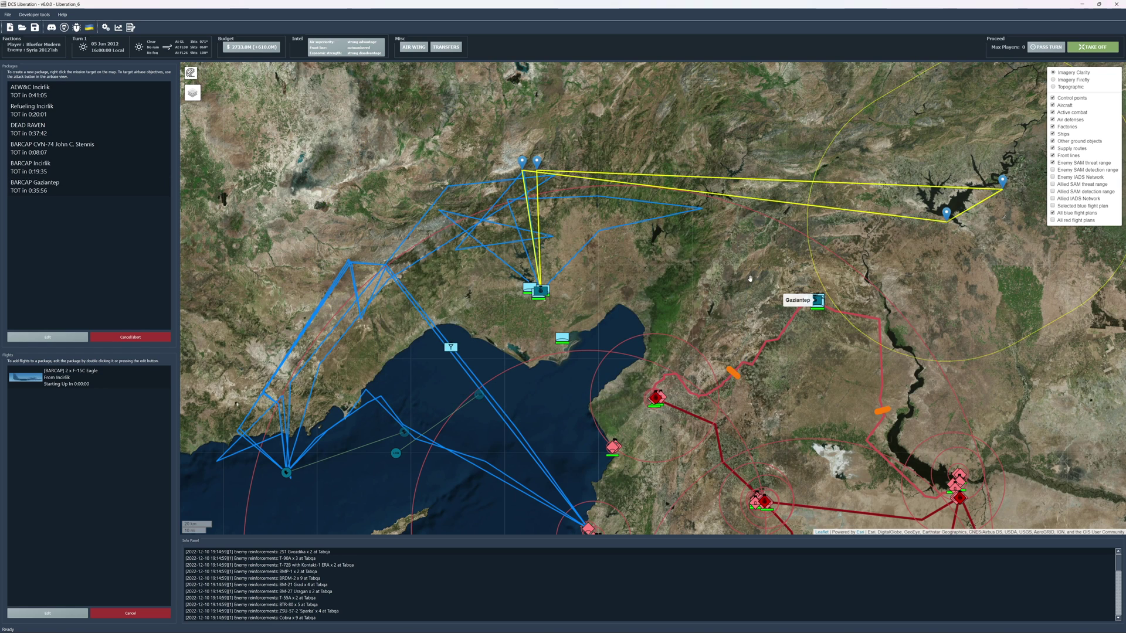
- Move the Gaziantep BARCAP's racetrack start and end points west so the patrol runs just north of Gaziantep
left_click_drag(750, 279, 562, 298)
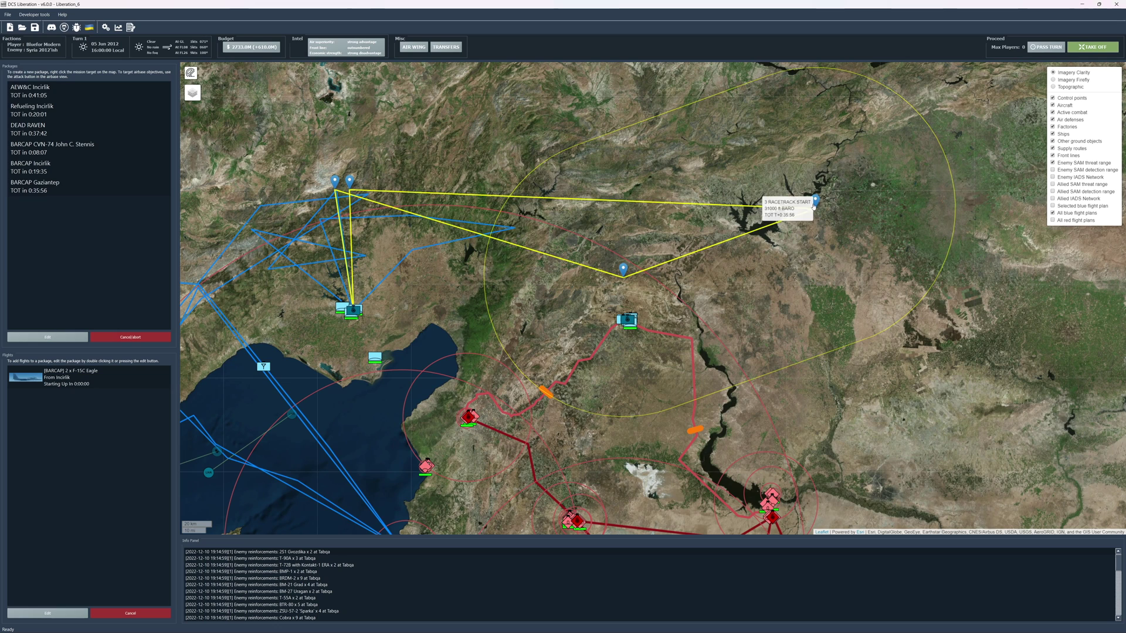
left_click_drag(813, 207, 627, 238)
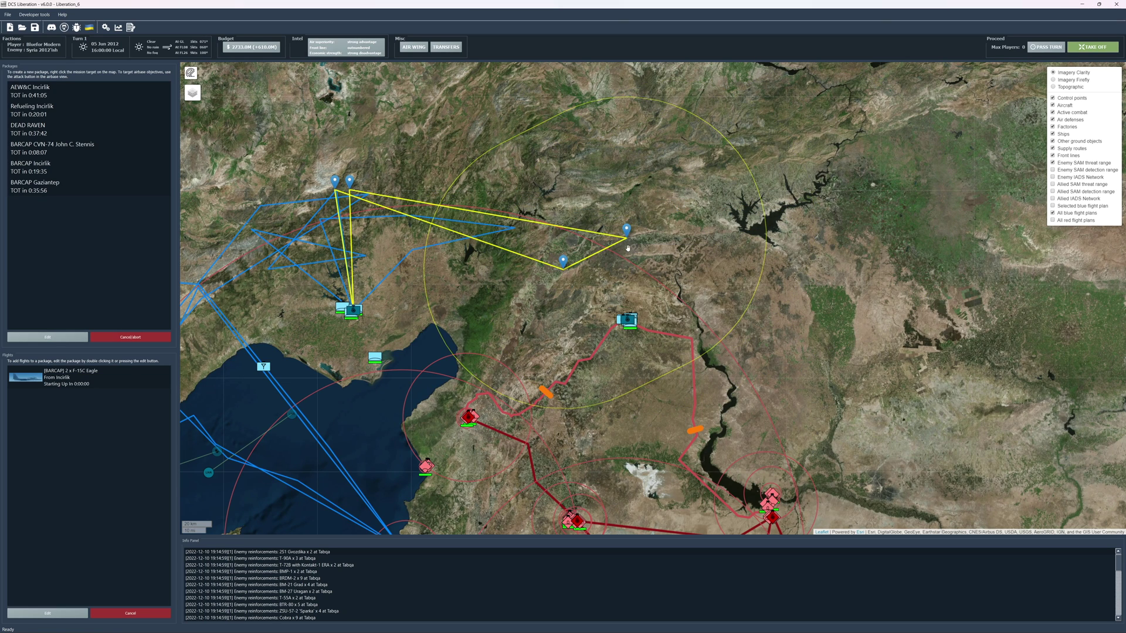
left_click_drag(572, 268, 570, 246)
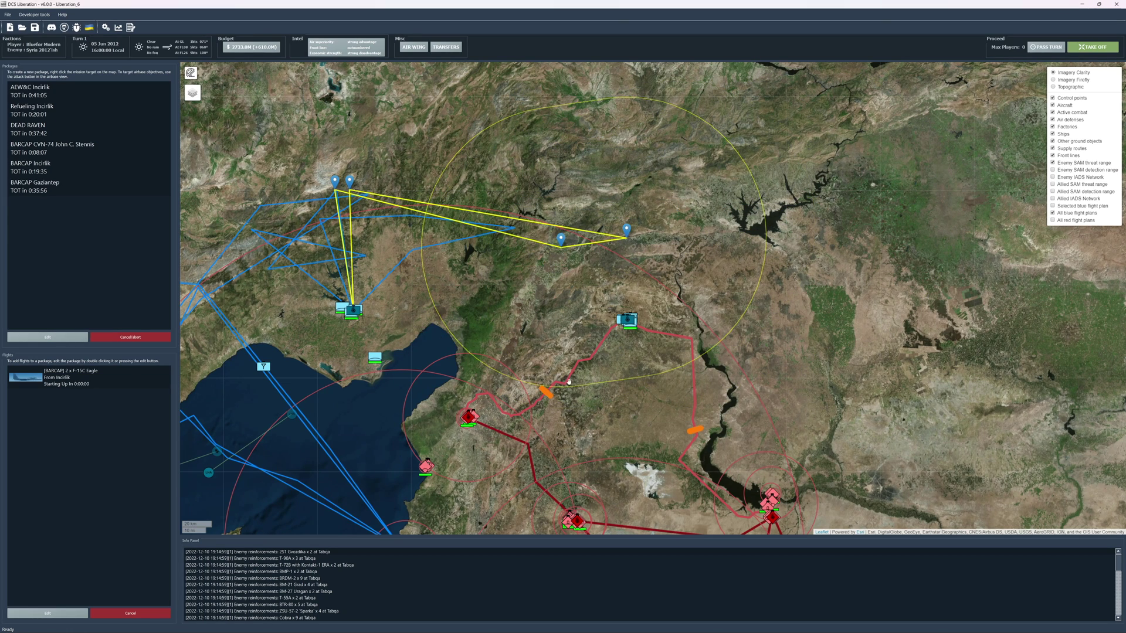
- Create a package on the front line southwest of Gaziantep with a CAS flight of two A-10C Thunderbolt IIs from Incirlik
left_click_drag(568, 382, 582, 322)
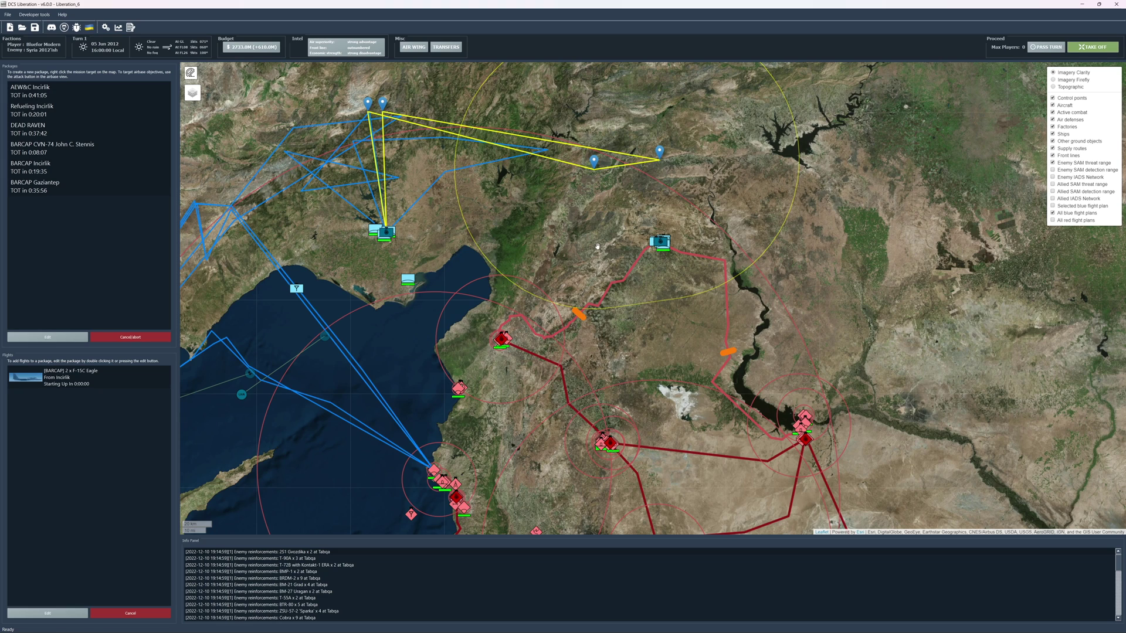
right_click(579, 317)
left_click(396, 392)
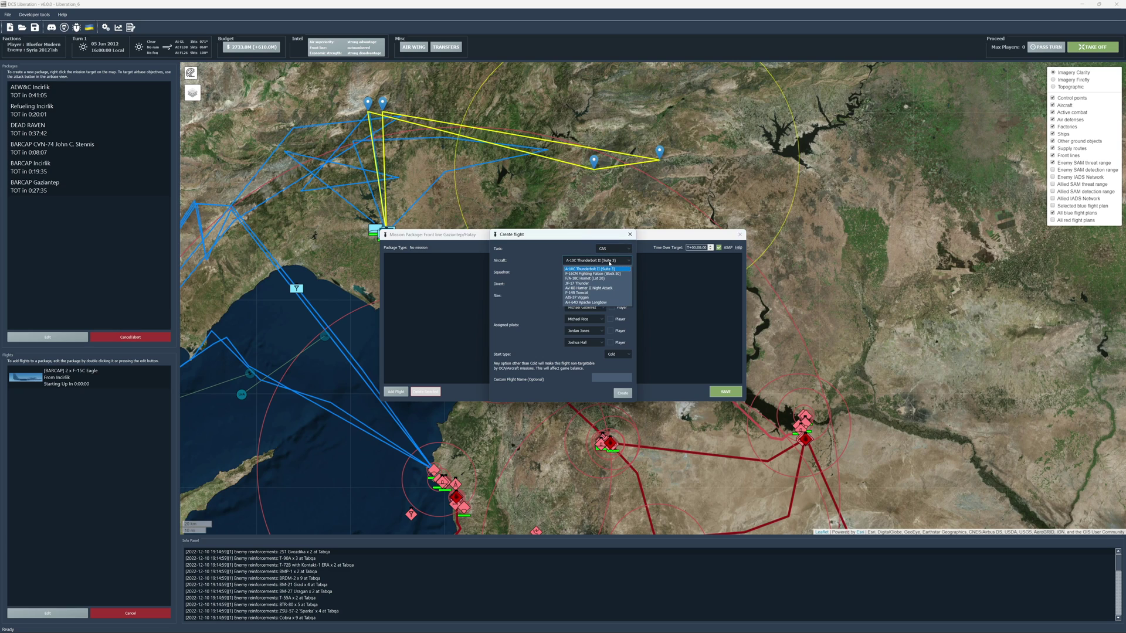
left_click(629, 298)
left_click(629, 299)
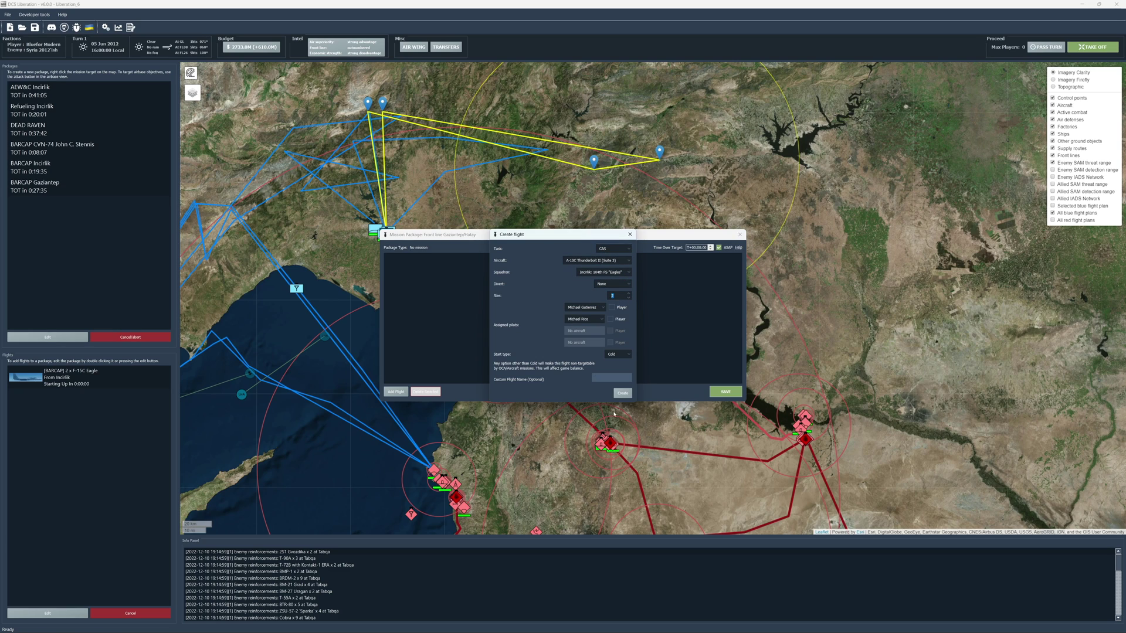
left_click(621, 393)
- Add an escort flight of two JF-17 Thunders from Incirlik to the Gaziantep/Hatay front line CAS package and save the package
left_click(396, 392)
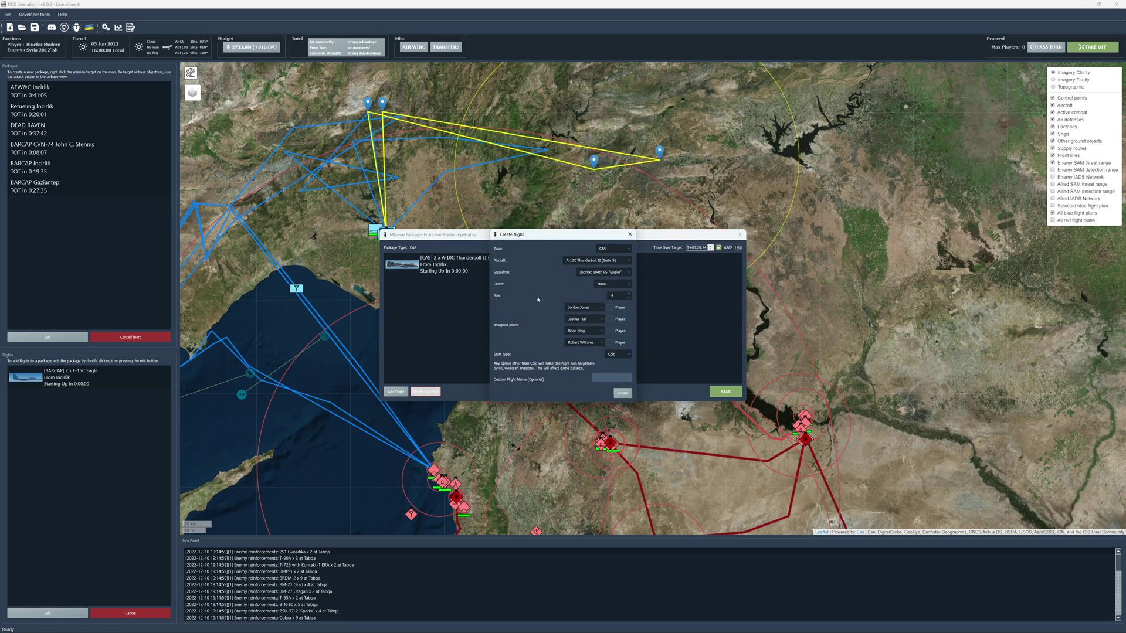
left_click(620, 251)
left_click(622, 273)
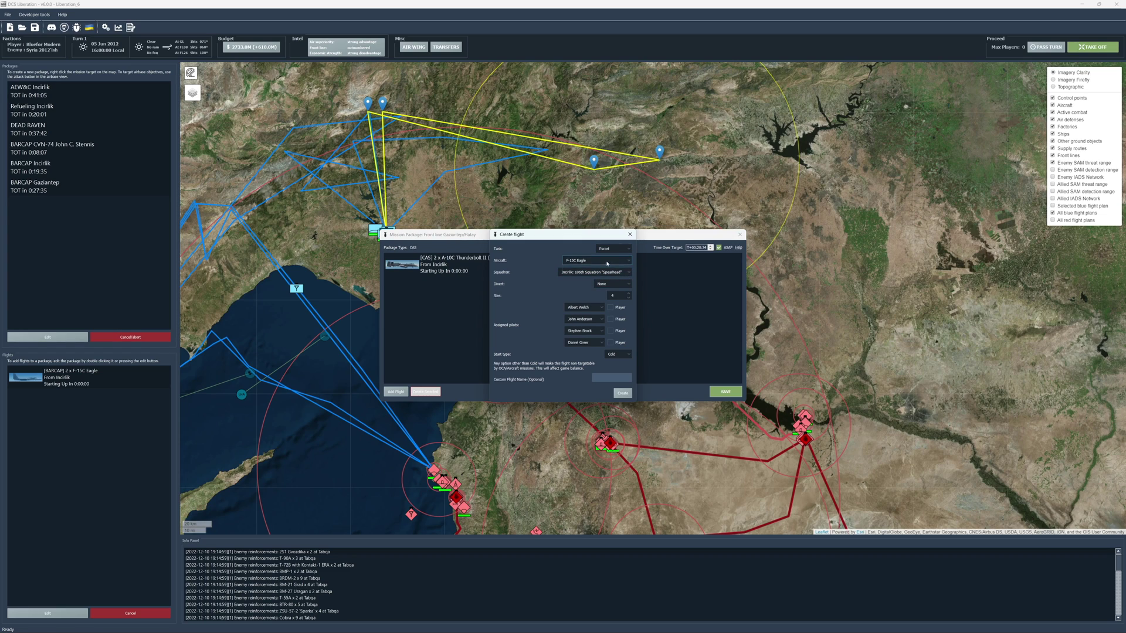
left_click(607, 263)
left_click(588, 287)
left_click(629, 298)
left_click(622, 394)
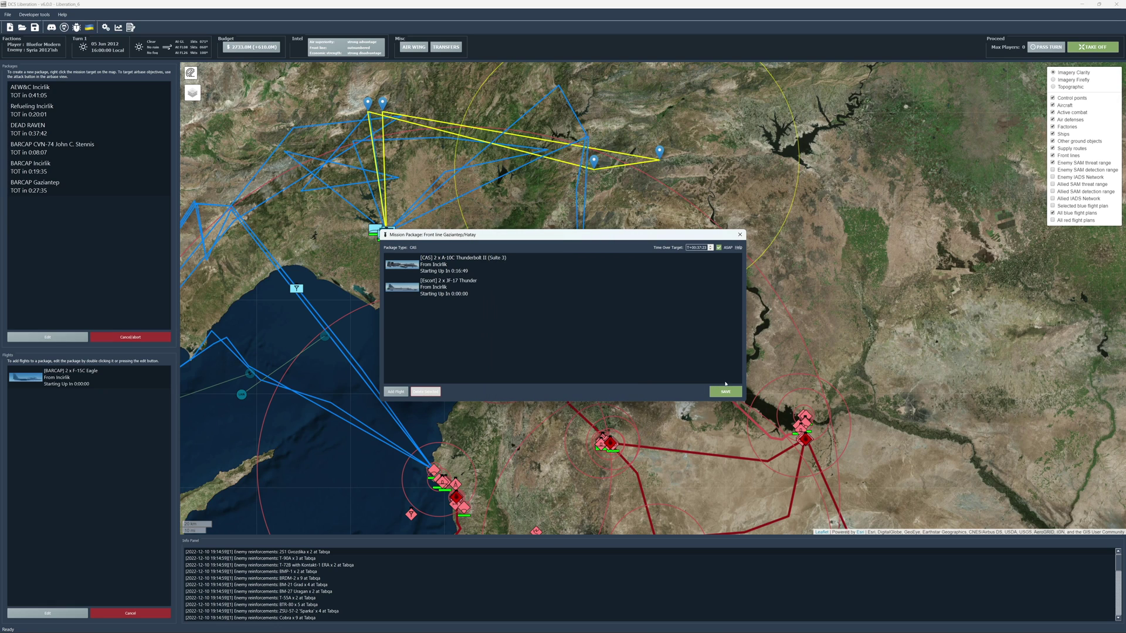
left_click(725, 392)
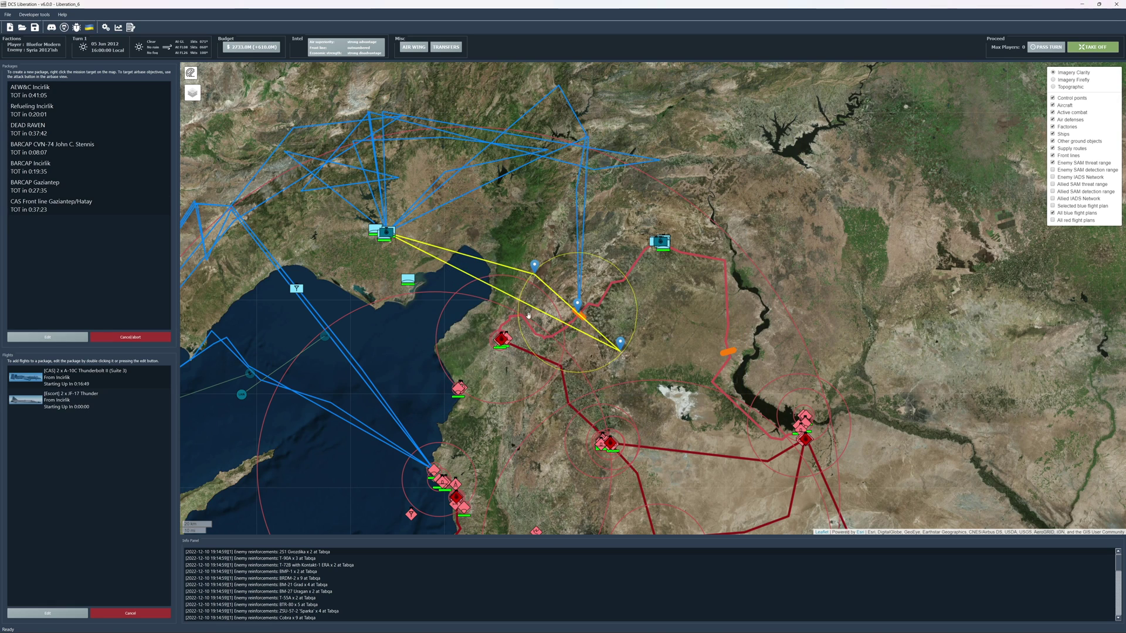
- Create and save a CAS package on the Gaziantep/Tabqa front line with two AH-64D Apache Longbows from Gaziantep
right_click(726, 355)
left_click(390, 392)
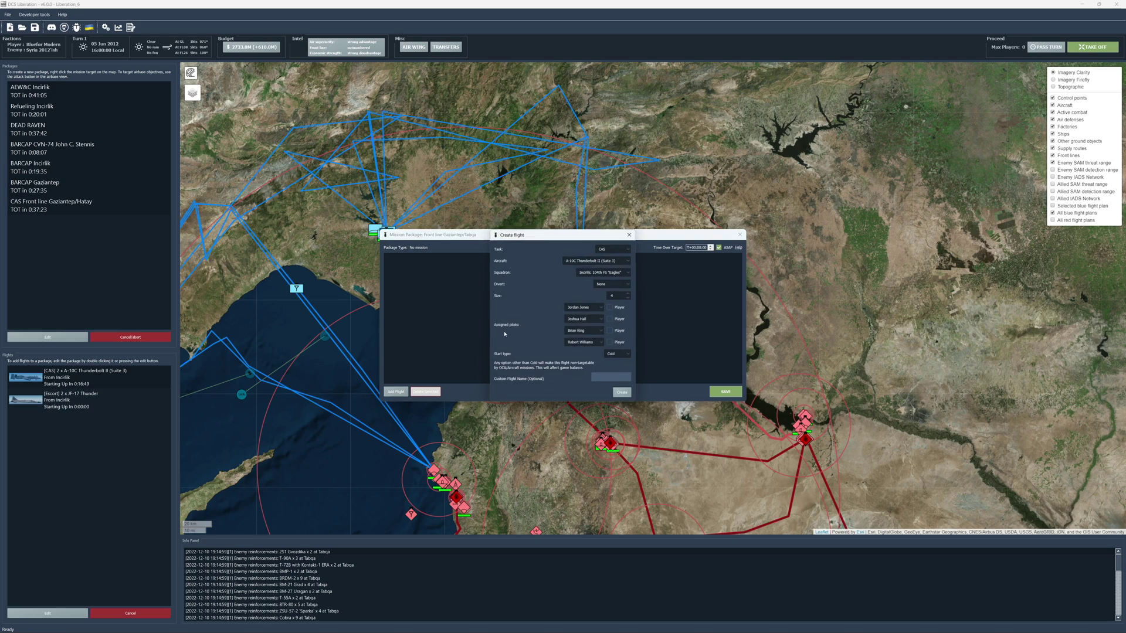
left_click(610, 260)
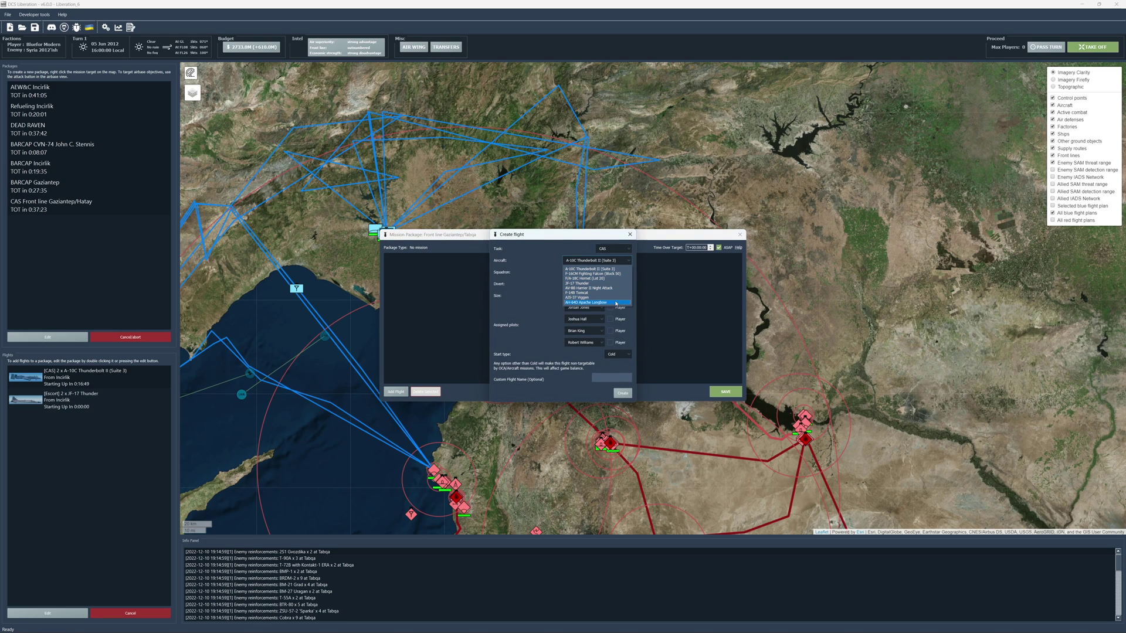
left_click(613, 302)
left_click(629, 299)
left_click(623, 392)
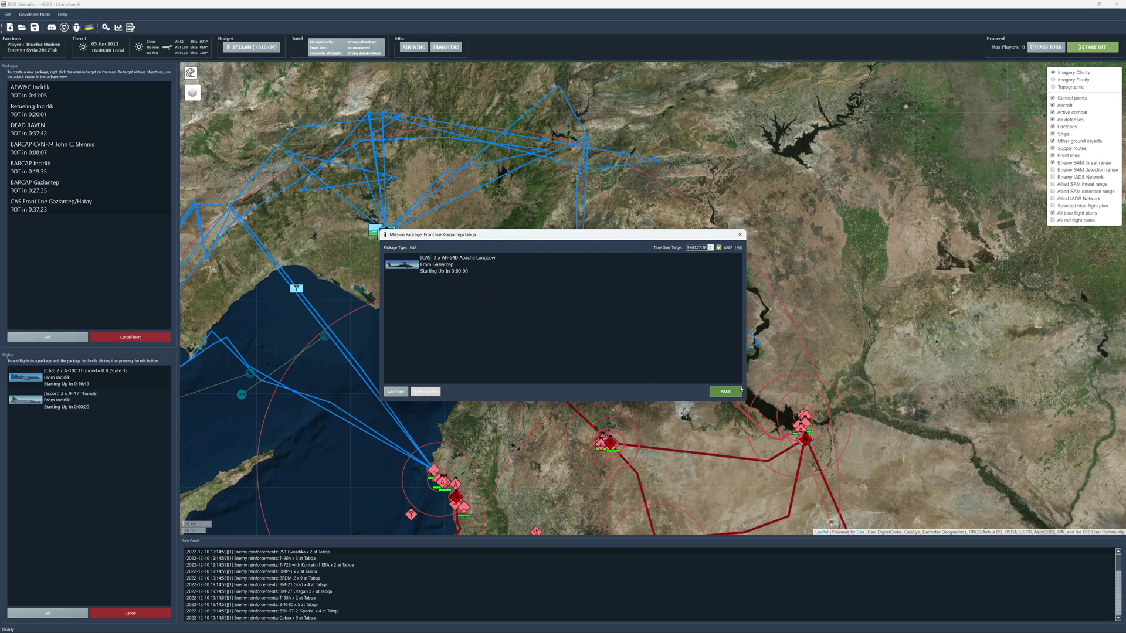
left_click(726, 392)
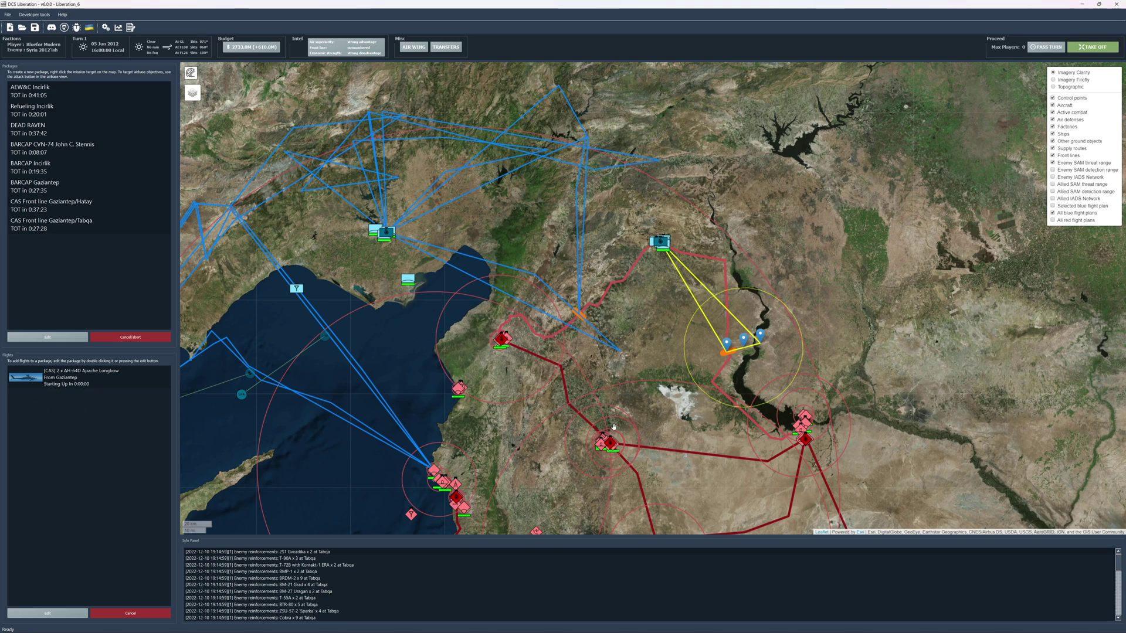
right_click(578, 316)
right_click(627, 285)
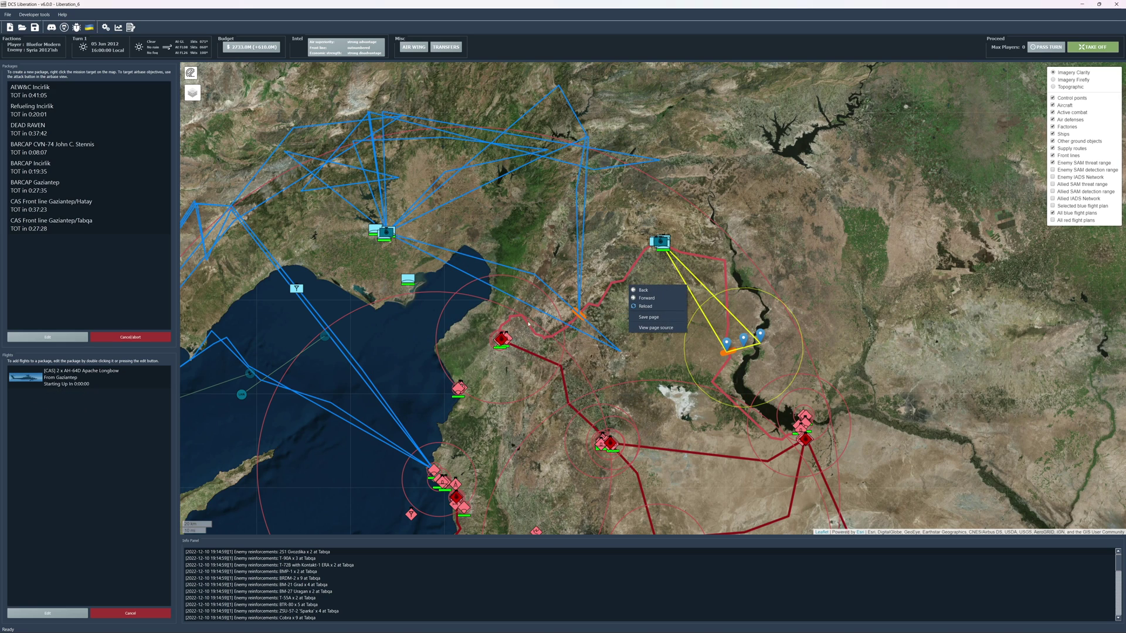
left_click(499, 330)
- Create a package against the EEL ammunition depot near Hatay with a Strike flight of two AJS-37 Viggens from Incirlik
scroll(499, 339, "up", 3)
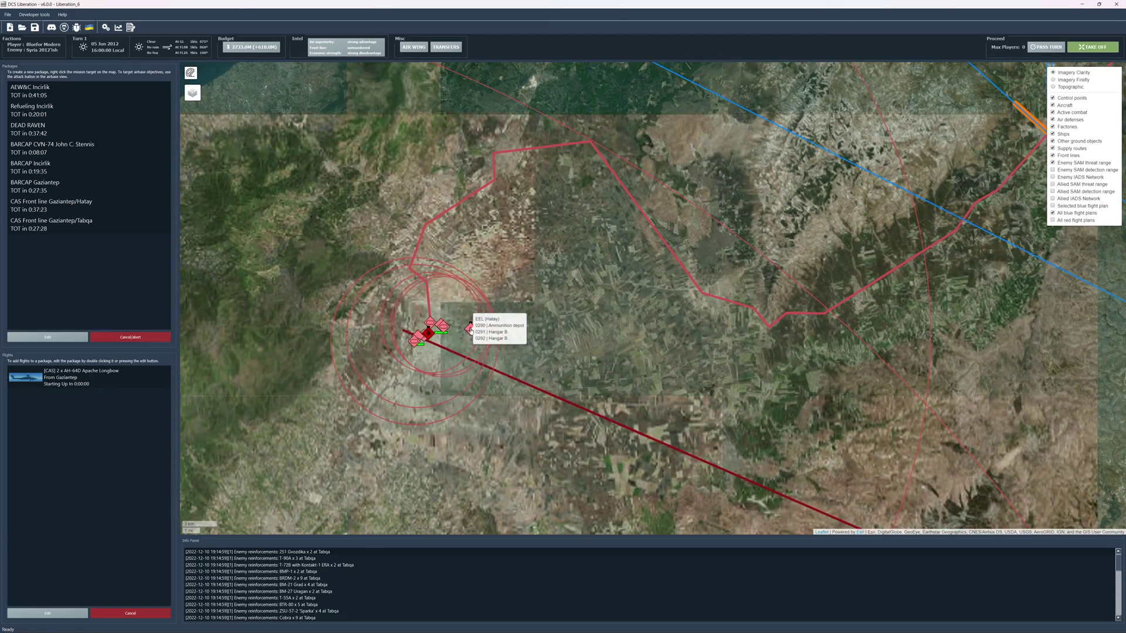
left_click_drag(469, 336, 551, 305)
right_click(552, 306)
left_click(395, 392)
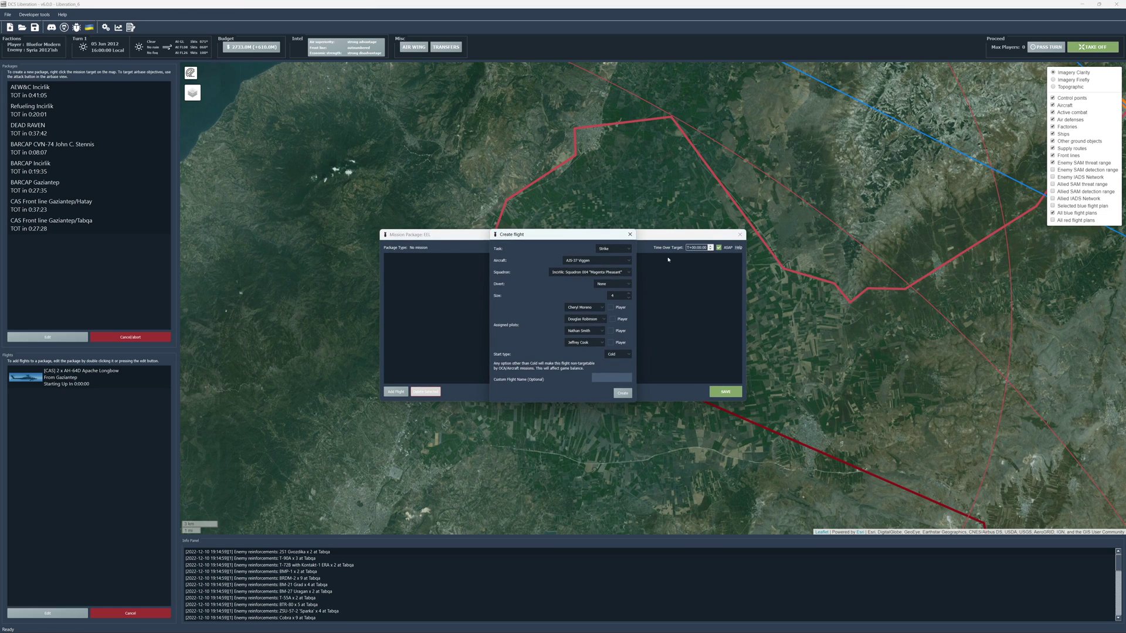
left_click(587, 261)
left_click(586, 268)
left_click(629, 298)
left_click(628, 298)
left_click(622, 393)
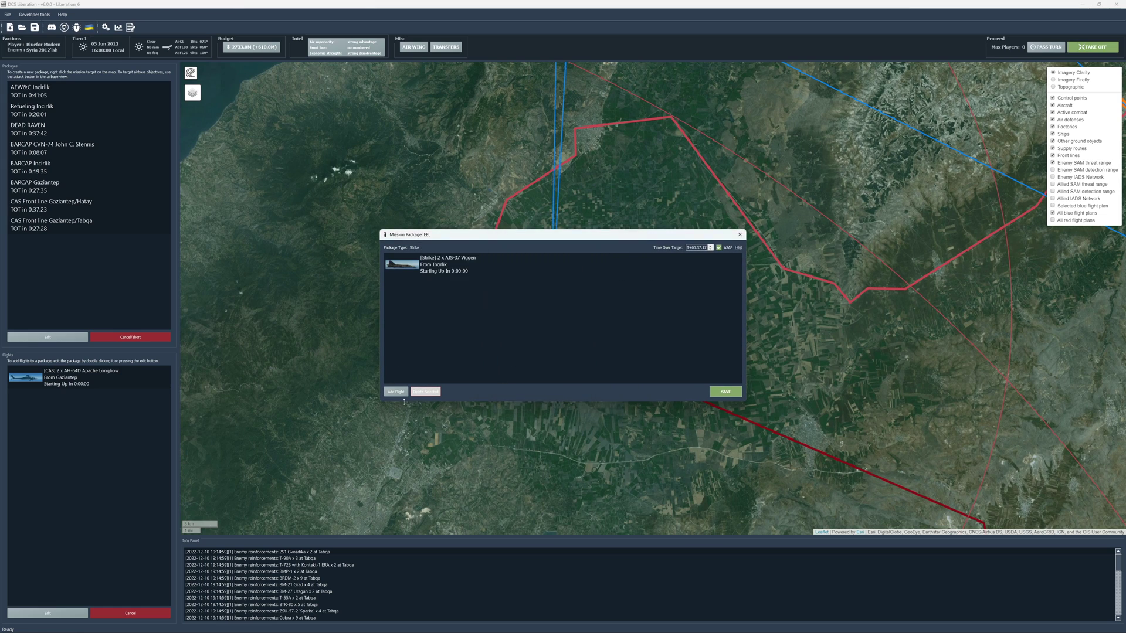
- Add an Escort flight of two JF-17 Thunders from Incirlik to the EEL strike package and save the package
left_click(395, 392)
left_click(598, 261)
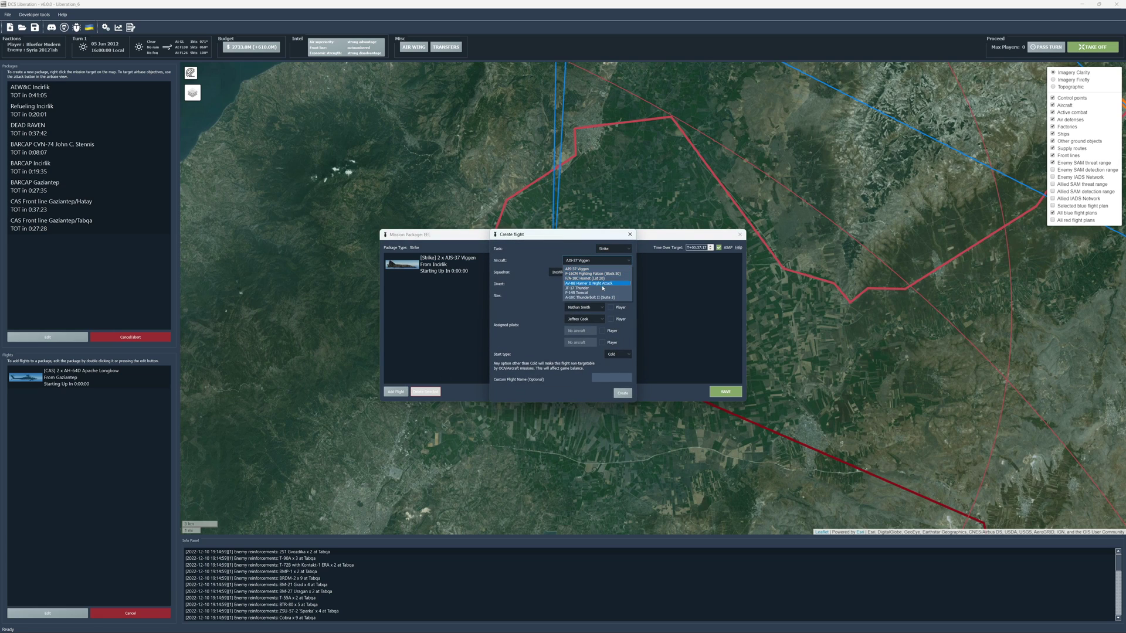
left_click(626, 287)
left_click(609, 250)
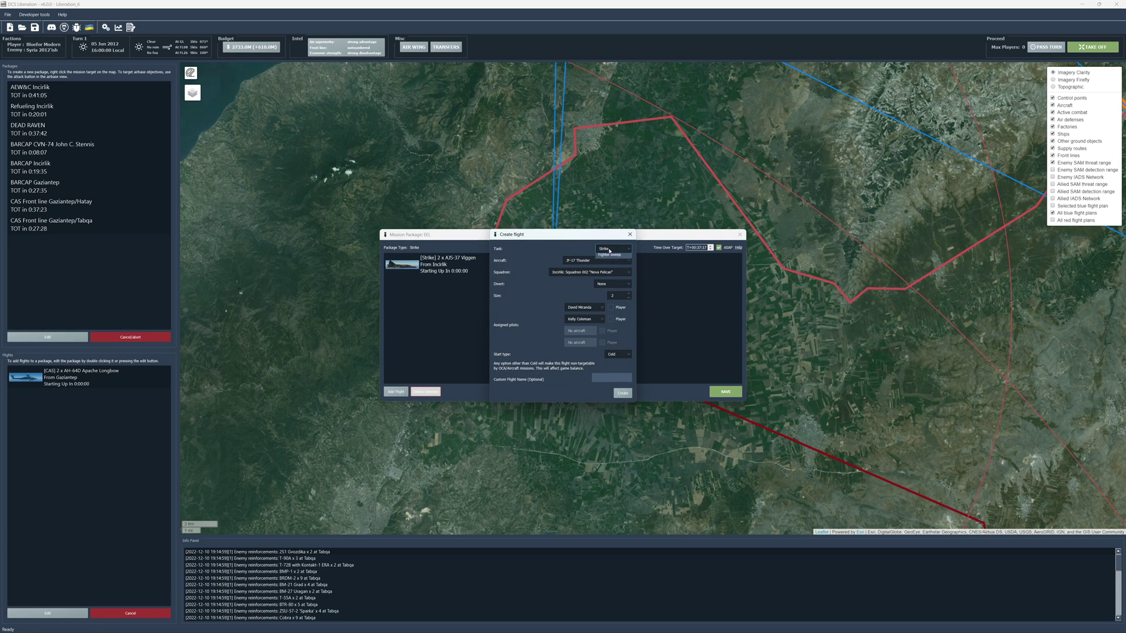
left_click(619, 272)
left_click(724, 392)
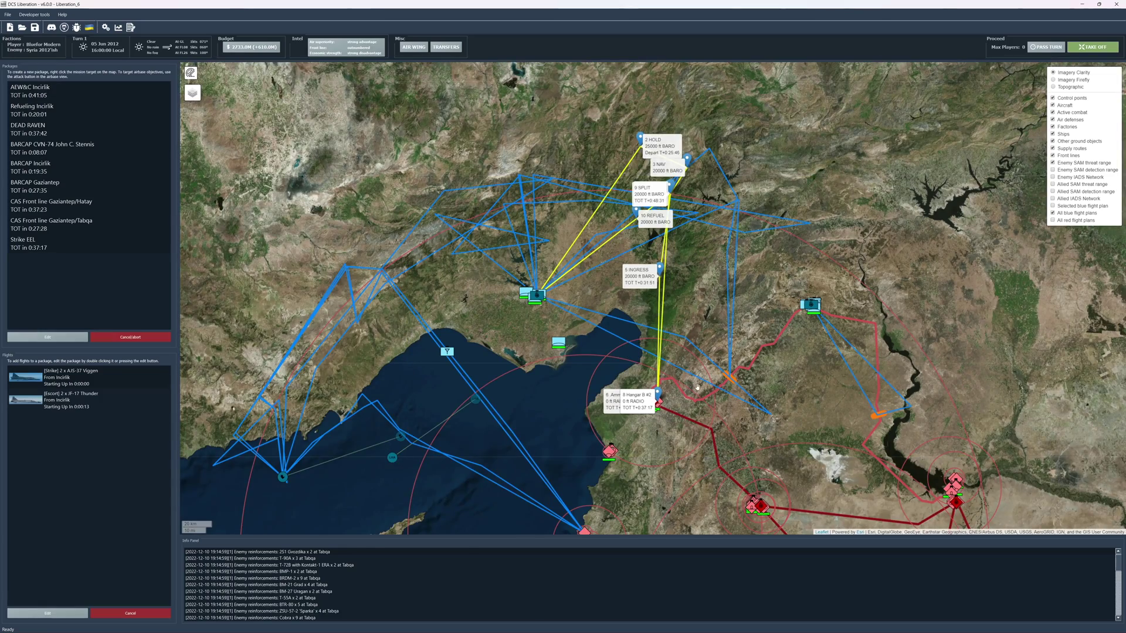
- Examine the enemy sites and SAM threat rings around Hatay and along the coast to its southwest for further targets
left_click_drag(697, 387, 730, 333)
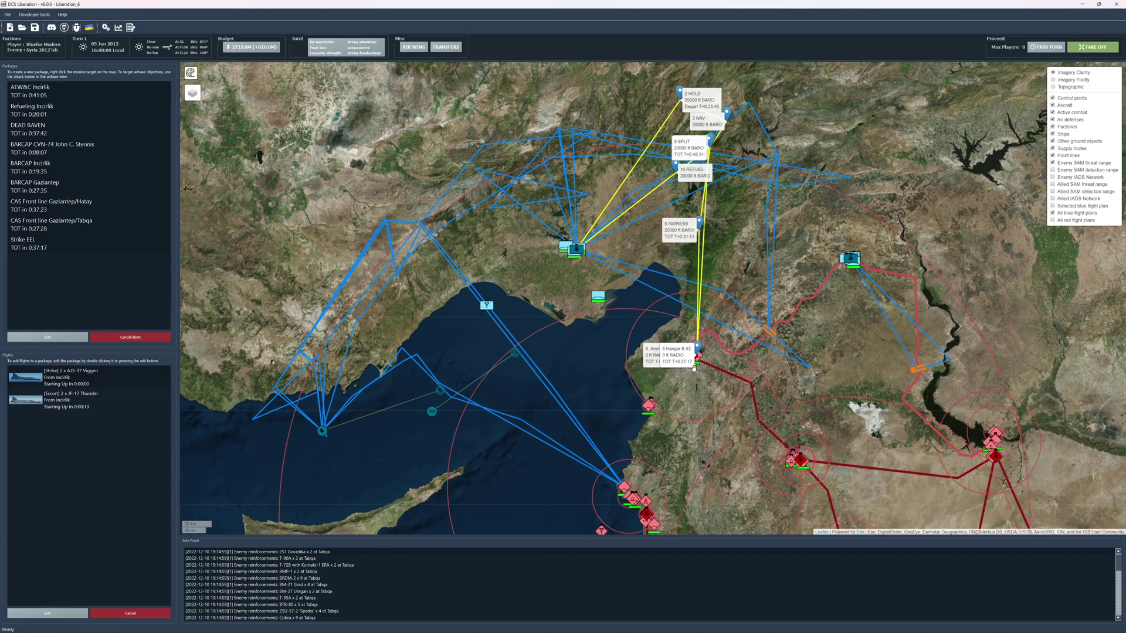
left_click_drag(694, 368, 687, 333)
scroll(652, 370, "up", 3)
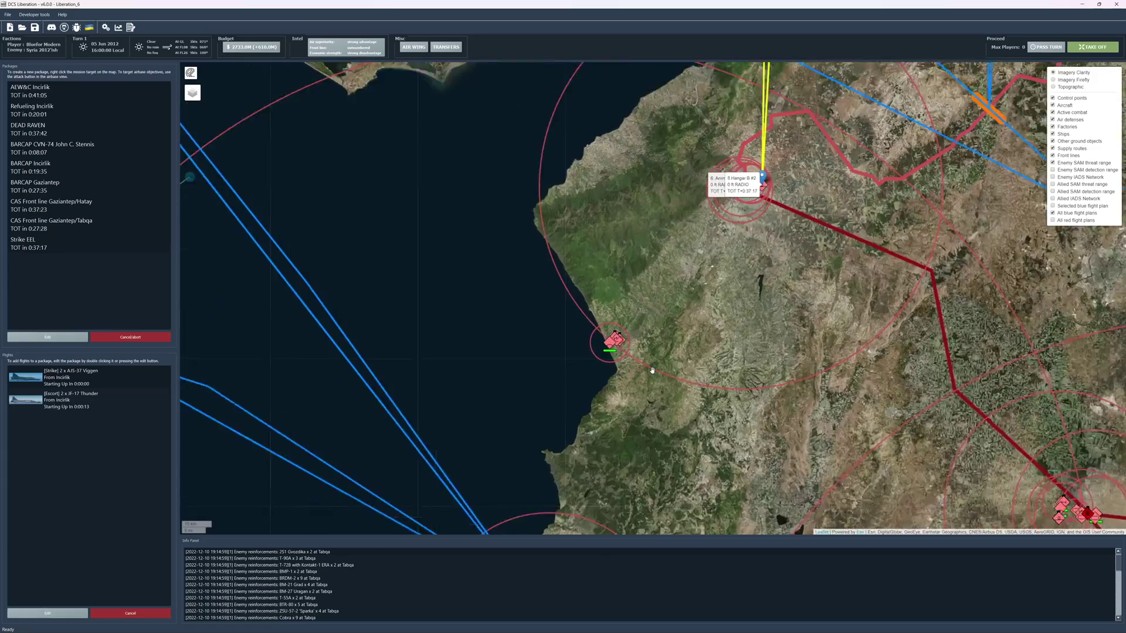
scroll(648, 377, "up", 2)
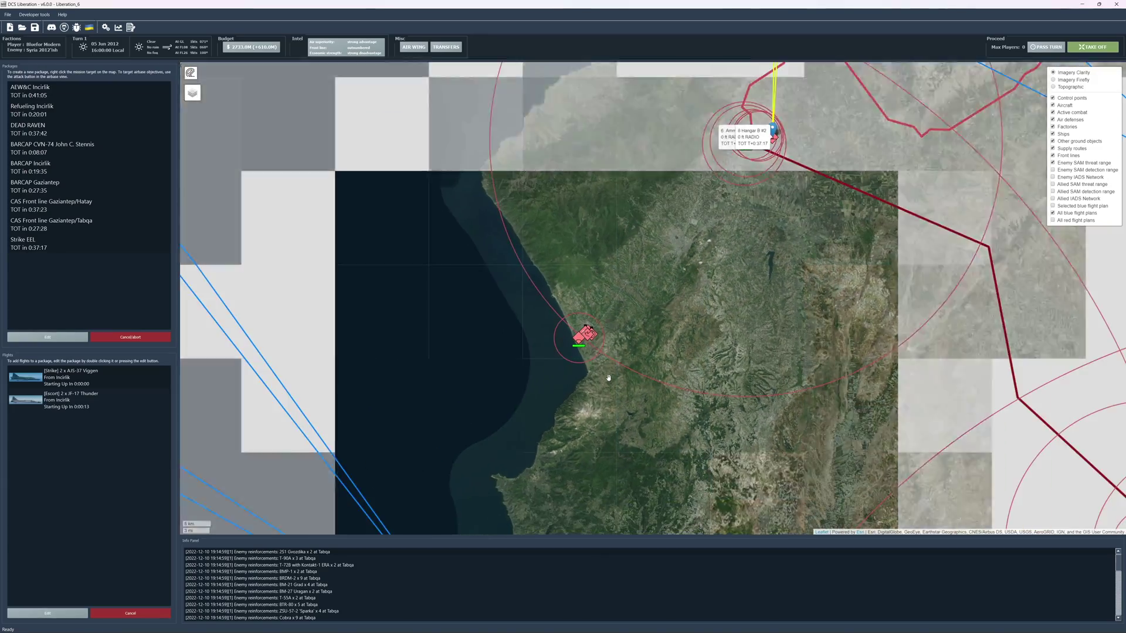
scroll(609, 378, "down", 1)
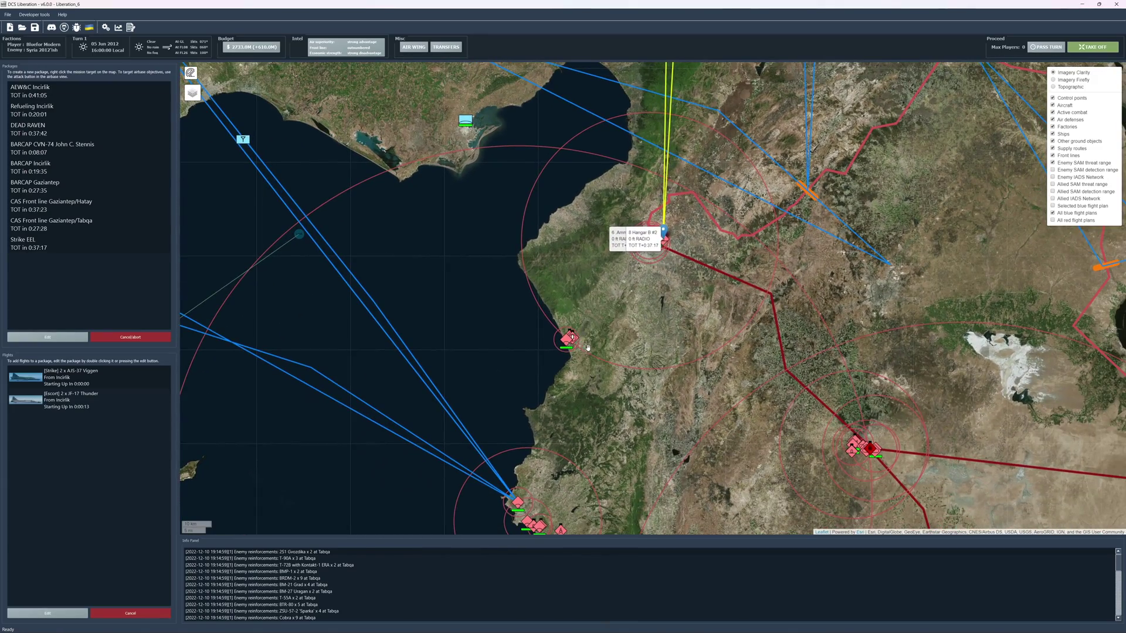
scroll(587, 347, "up", 3)
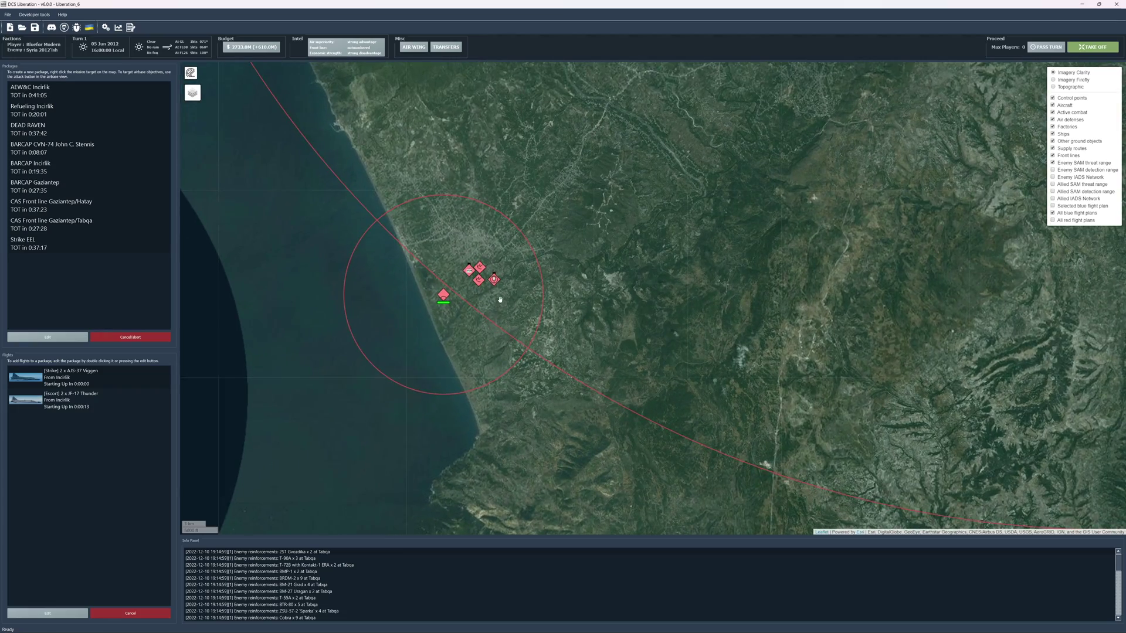
scroll(601, 240, "down", 3)
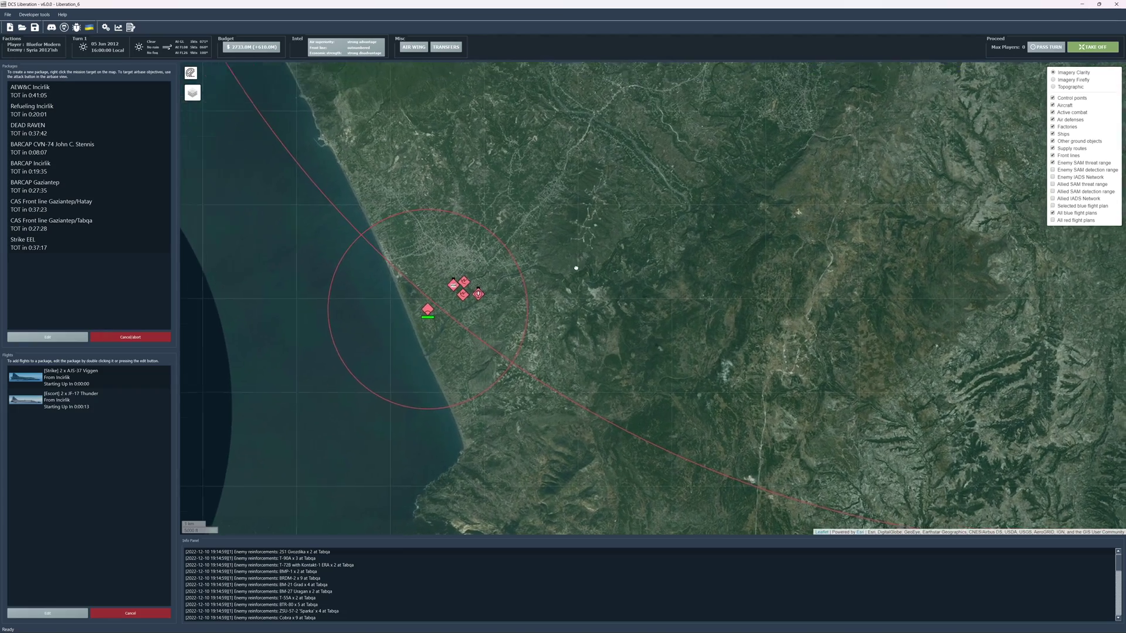
scroll(552, 365, "up", 3)
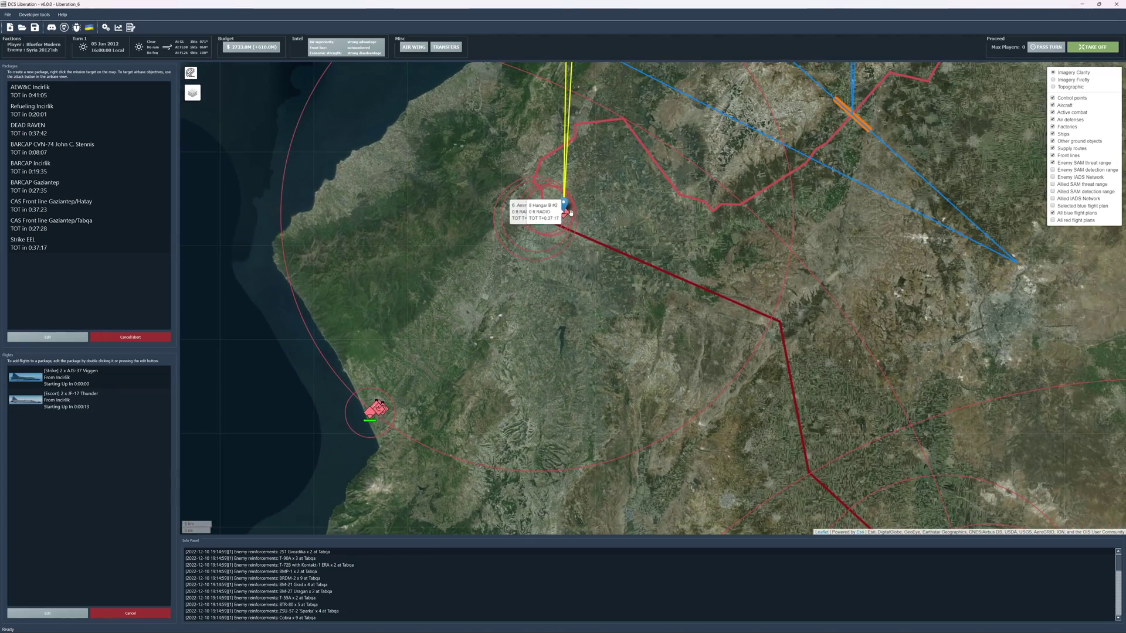
scroll(586, 358, "down", 1)
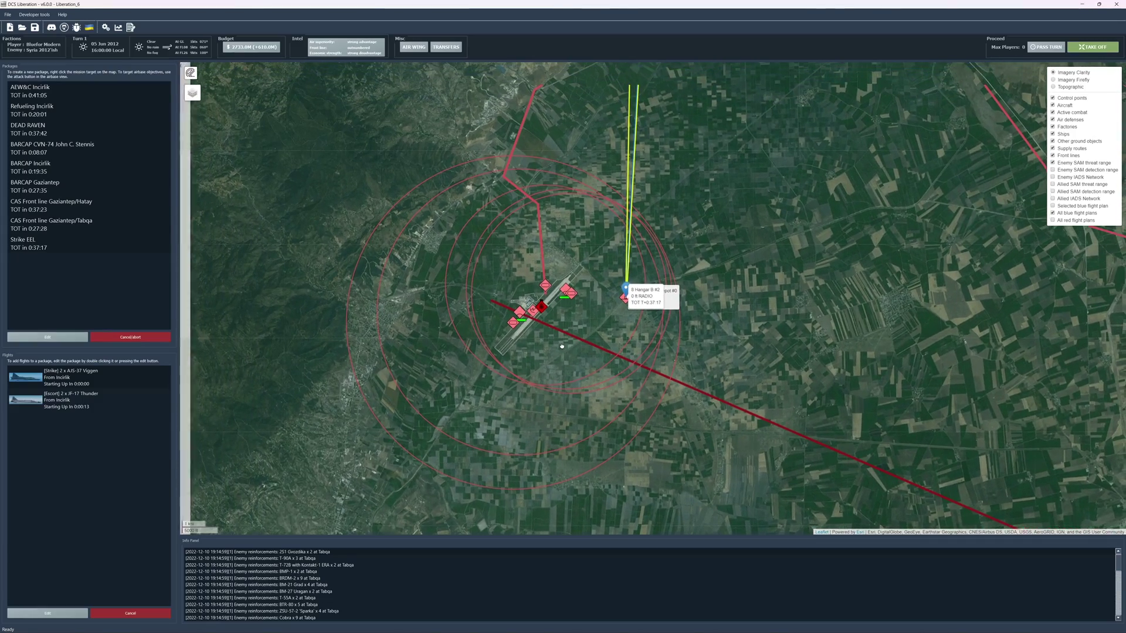
scroll(589, 364, "down", 1)
scroll(589, 364, "down", 1)
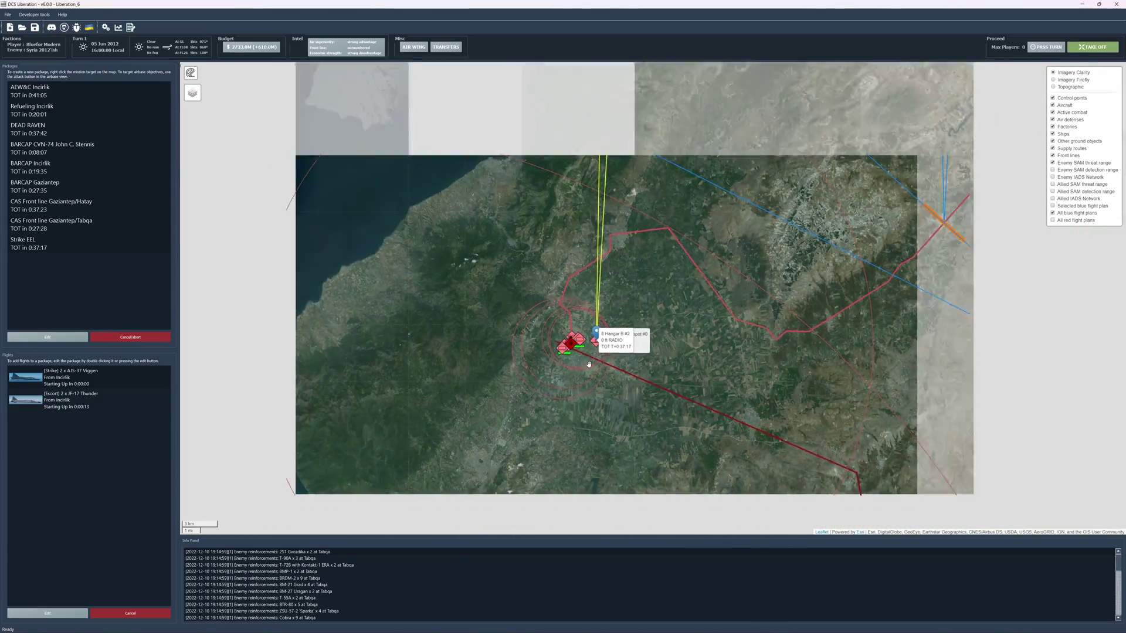
- Start a package against the COYOTE site at Hatay airfield, with a new Strike flight using the F/A-18C Hornet (Lot 20)
scroll(589, 364, "up", 2)
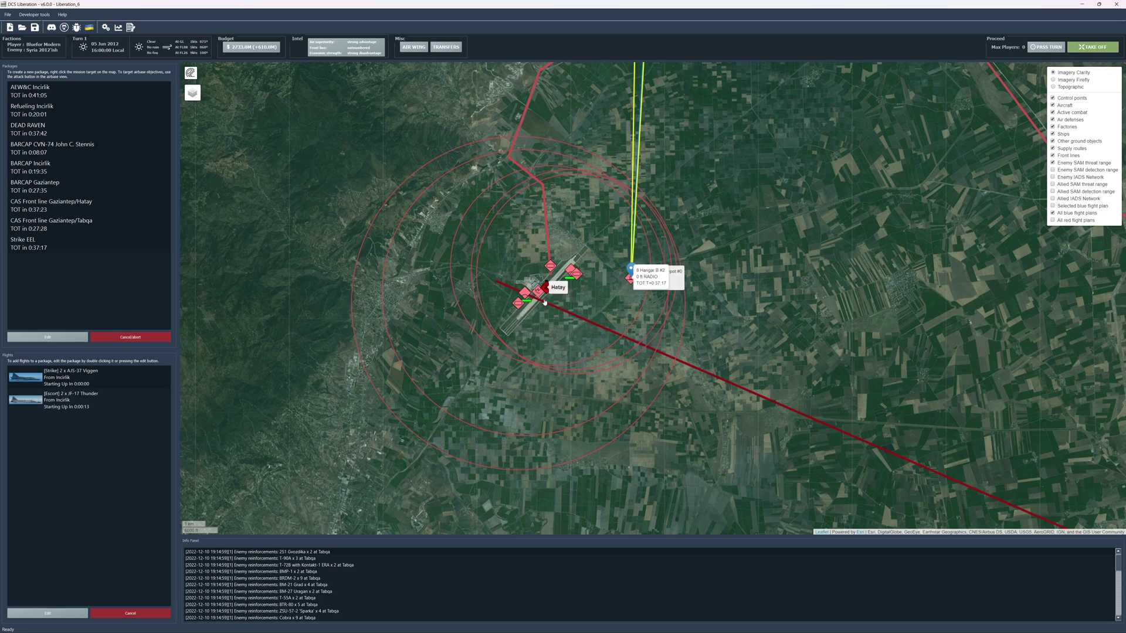
right_click(546, 301)
left_click(396, 391)
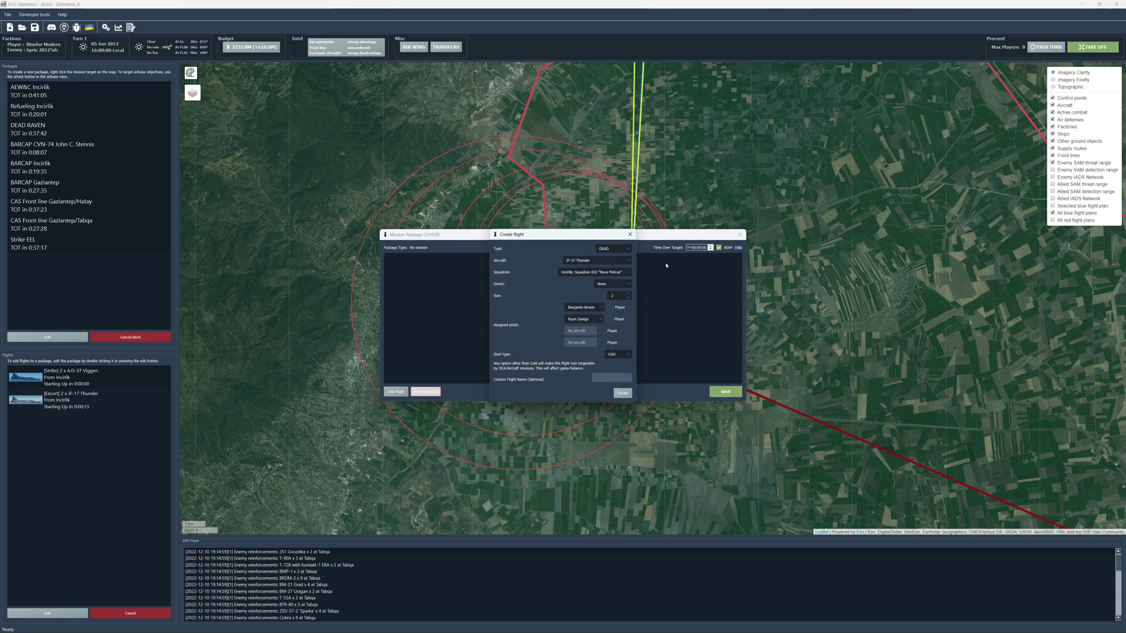
left_click(603, 249)
left_click(610, 264)
left_click(610, 260)
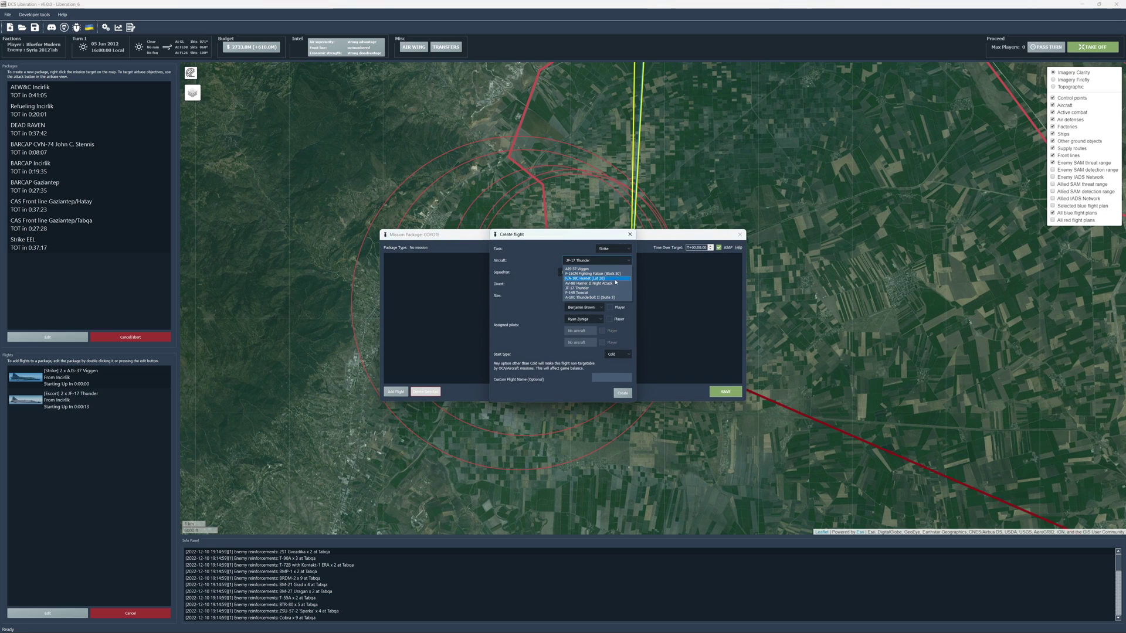
left_click(609, 279)
- Assign the Hornet strike flight to Incirlik's VMFA-122 "Werewolves", set its size to one aircraft with the player pilot, and create it
left_click(629, 298)
left_click(629, 298)
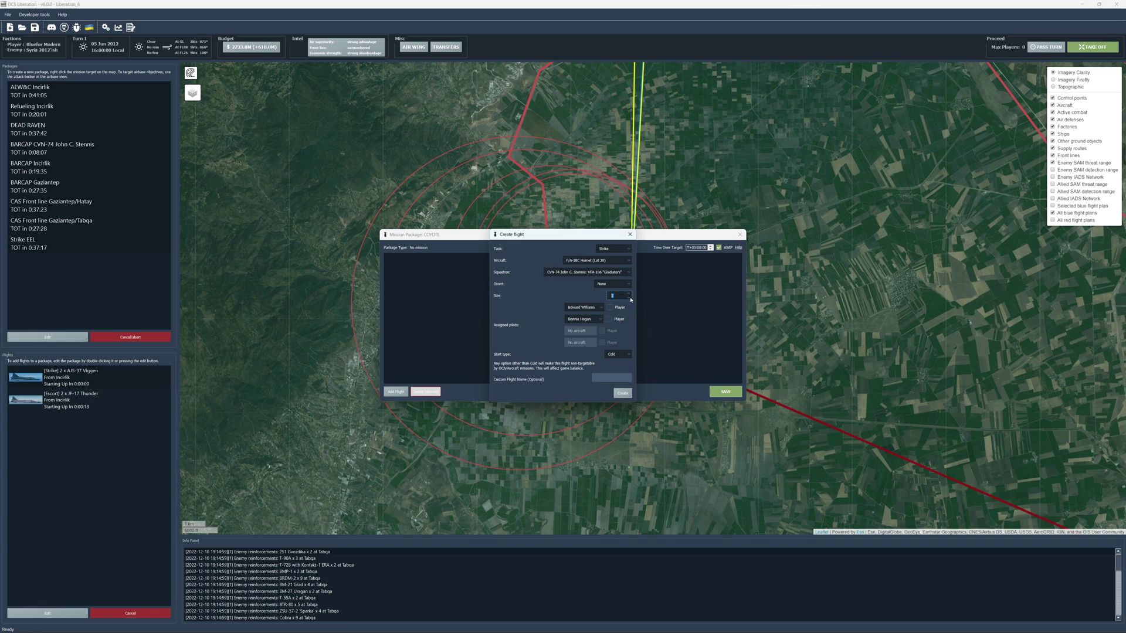
left_click(599, 273)
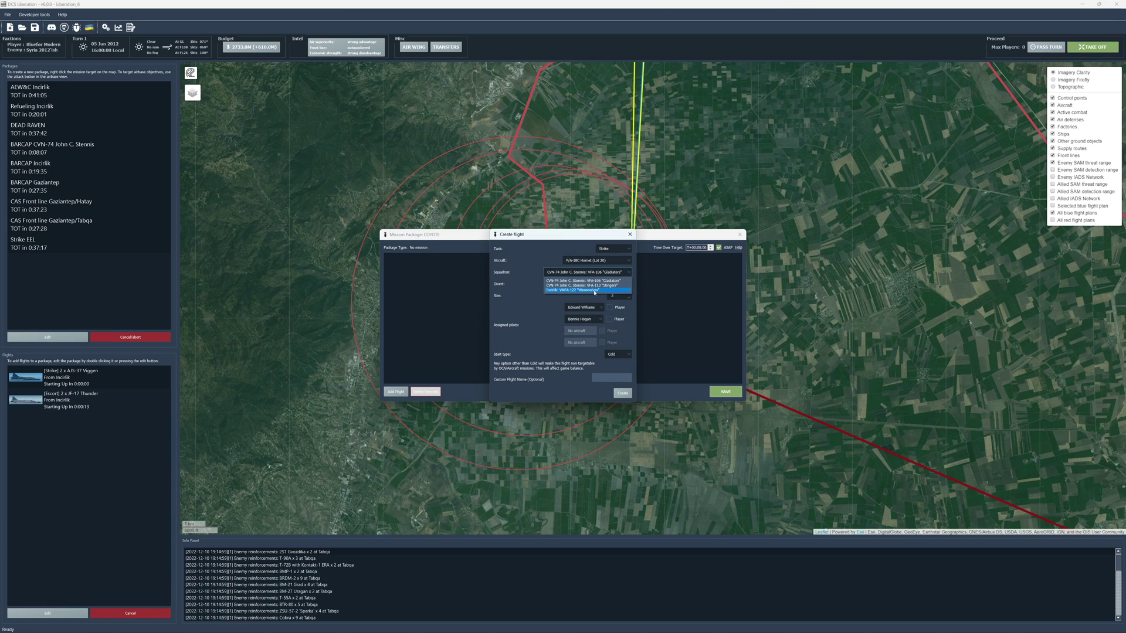
left_click(594, 291)
left_click(629, 298)
left_click(569, 310)
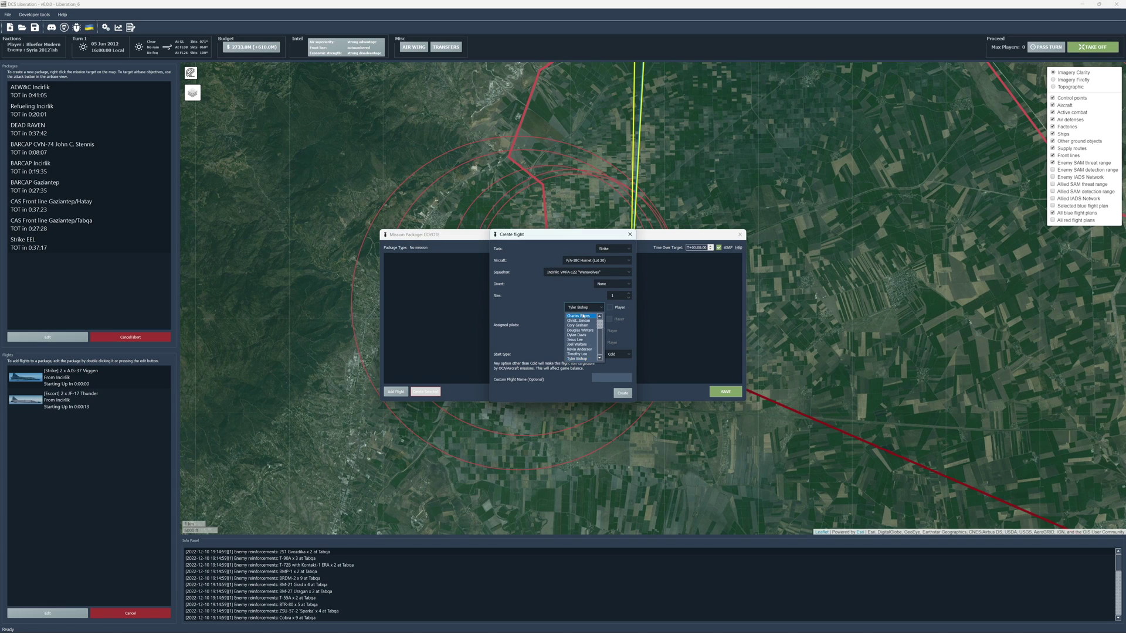
scroll(591, 344, "up", 1)
left_click(578, 322)
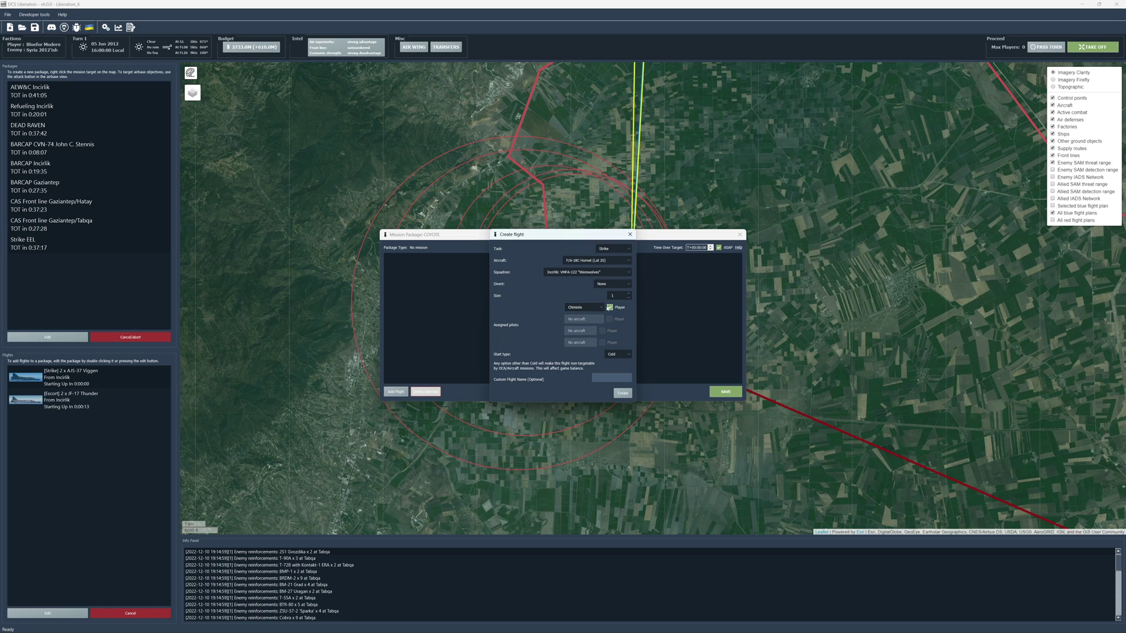
left_click(623, 393)
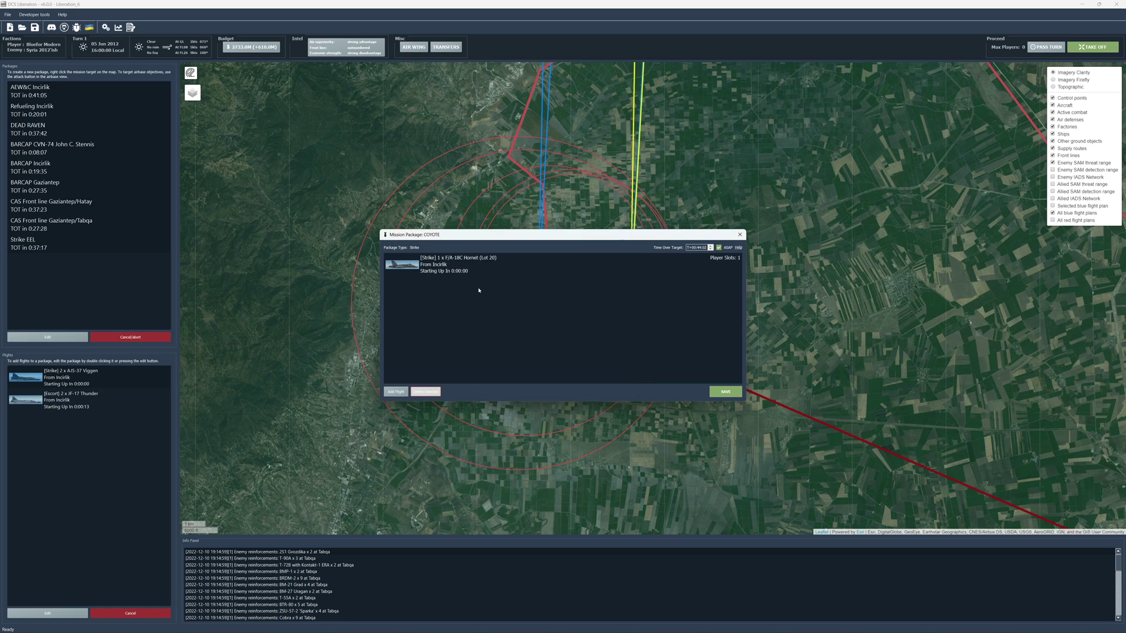
- Enable a custom loadout for the Hornet and load an AGM-84H SLAM-ER (Expanded Response) on pylons 2 and 8
left_click(510, 209)
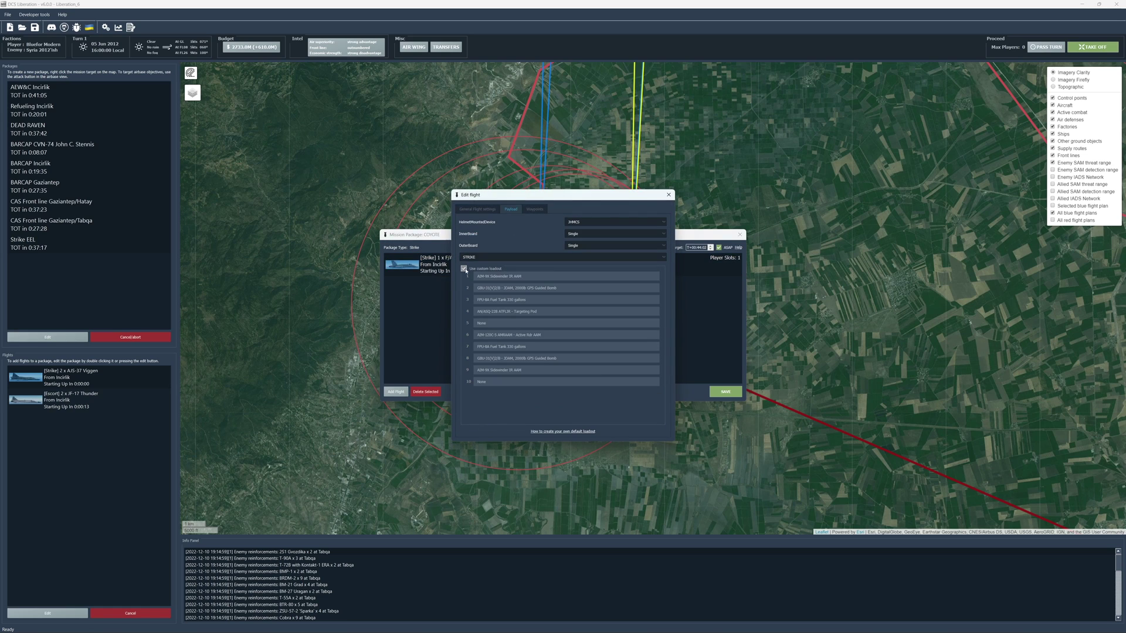
left_click(465, 268)
left_click(531, 288)
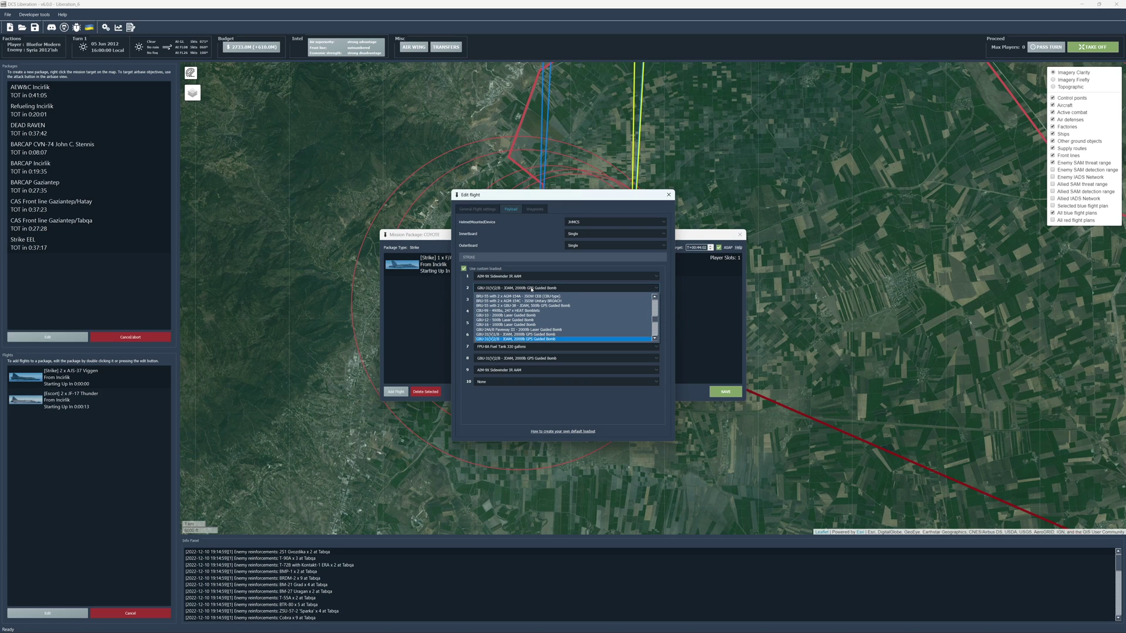
scroll(562, 311, "up", 5)
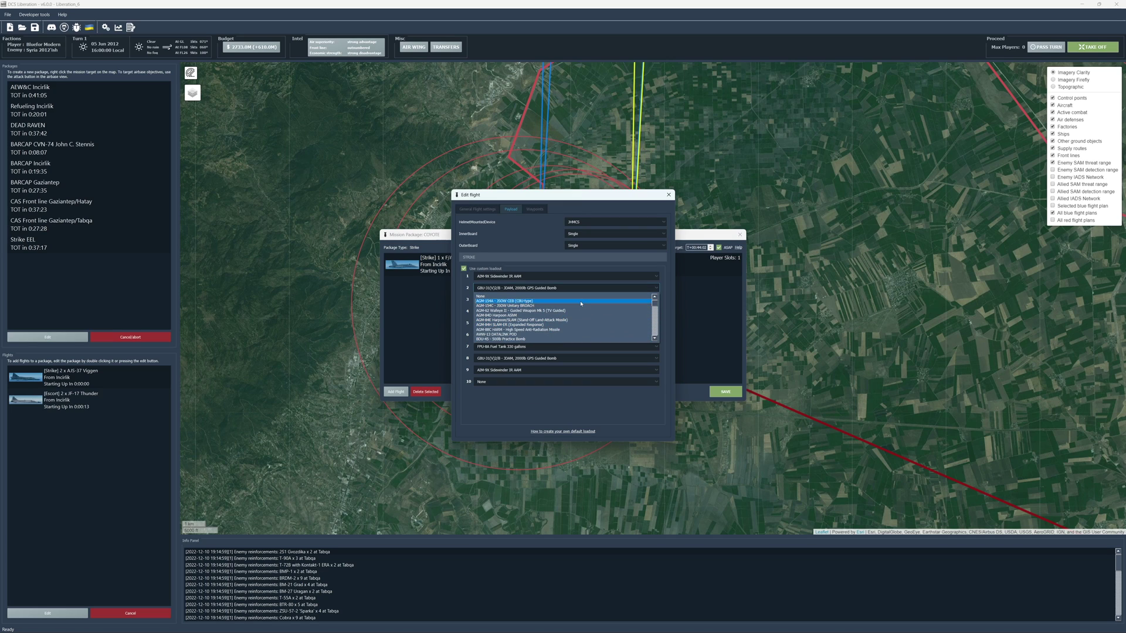
left_click(557, 324)
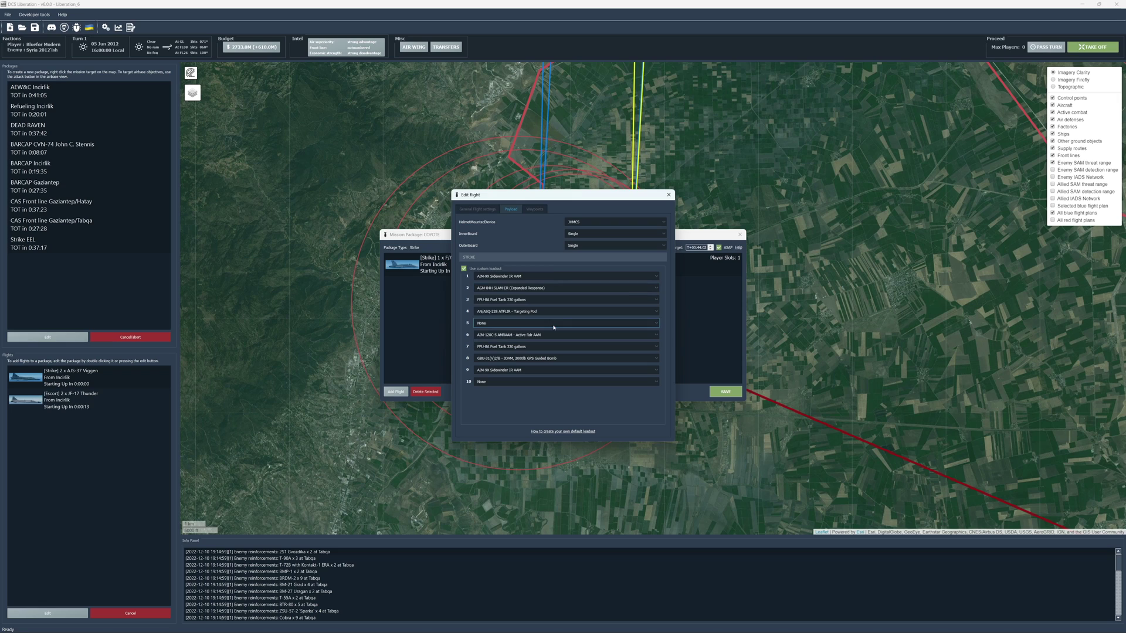
left_click(503, 360)
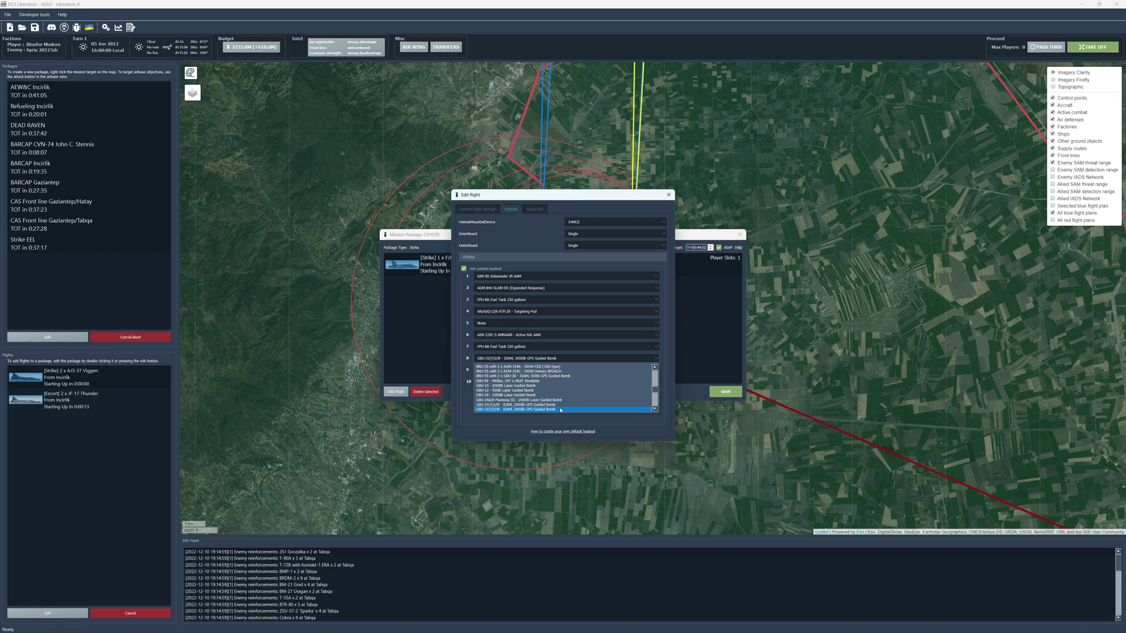
scroll(555, 400, "up", 1)
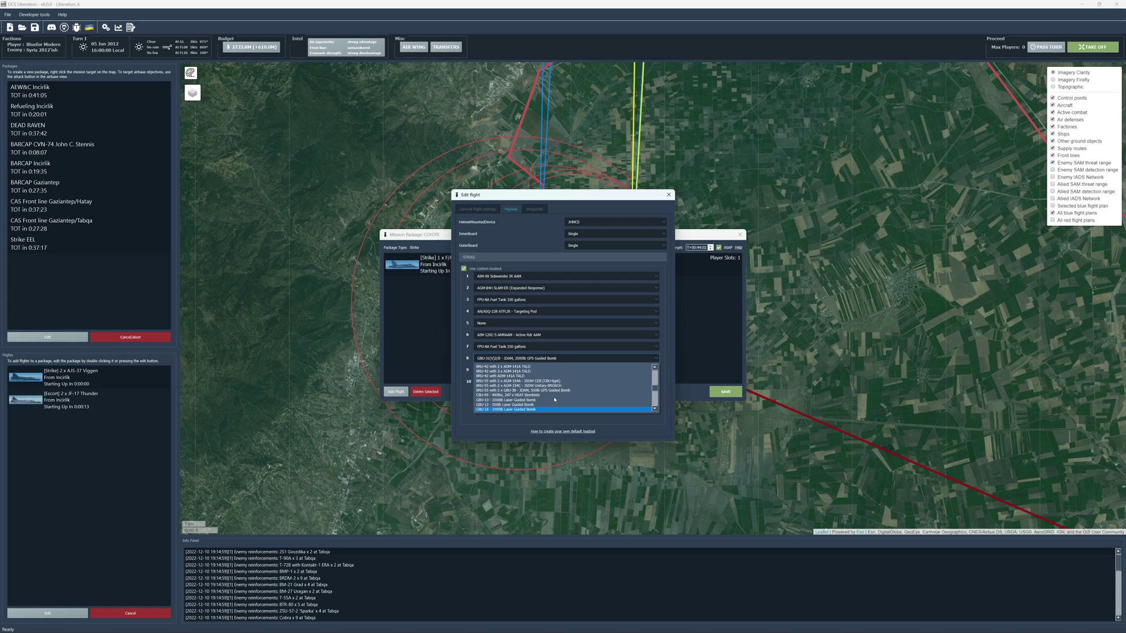
scroll(555, 399, "up", 5)
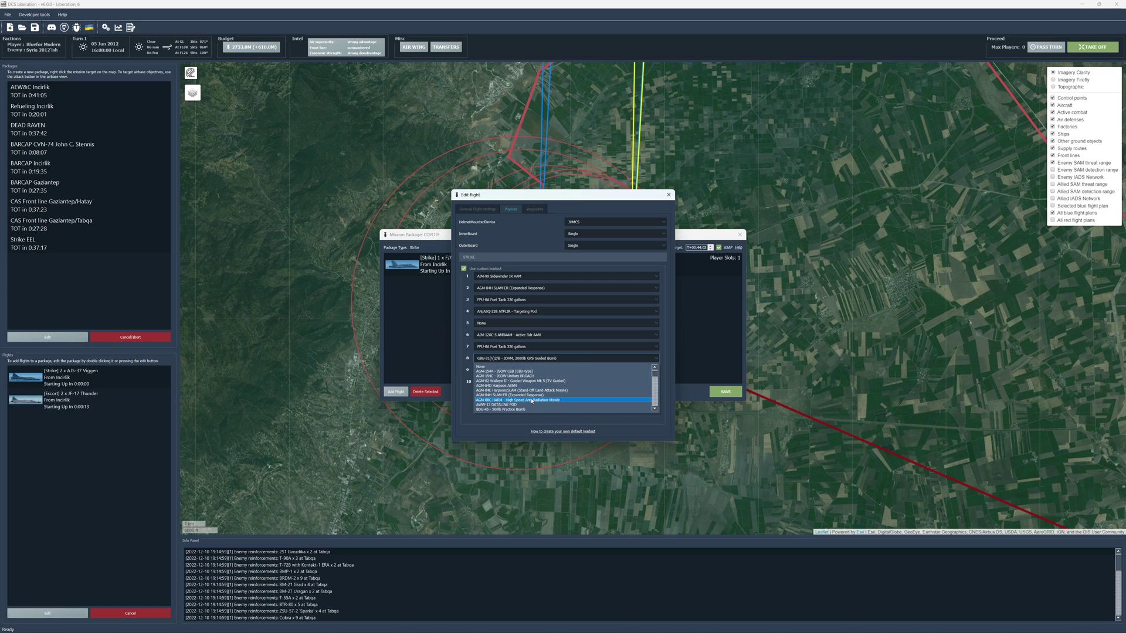
left_click(531, 391)
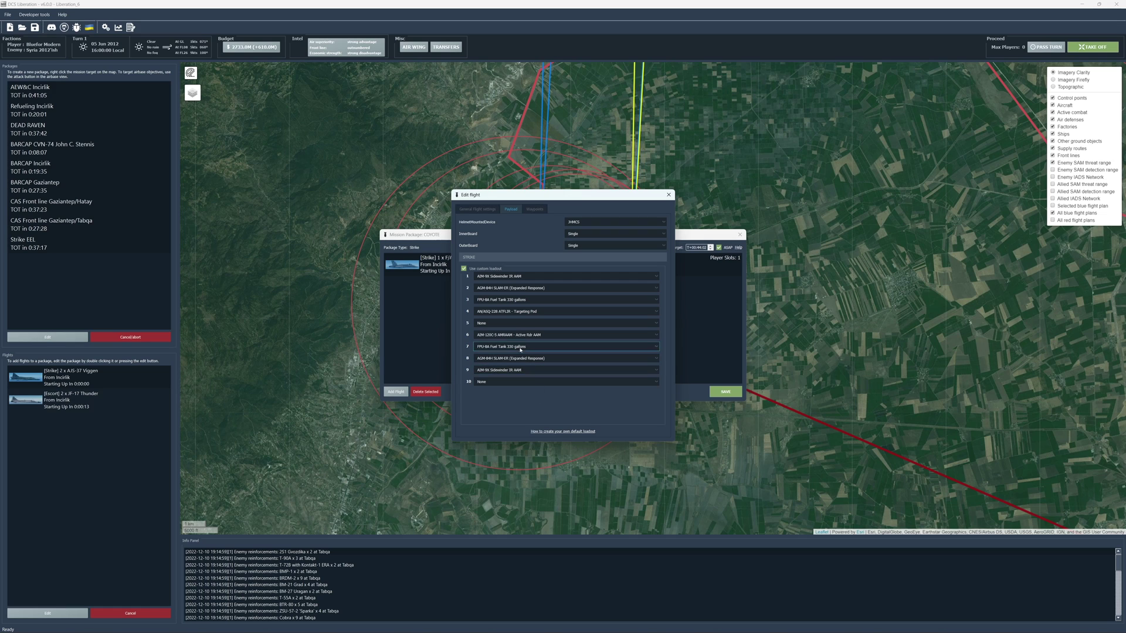
- Load the AWW-13 DATALINK POD on pylon 5 and replace the targeting pod on pylon 4 with an AIM-120C-5 AMRAAM
left_click(539, 323)
left_click(540, 341)
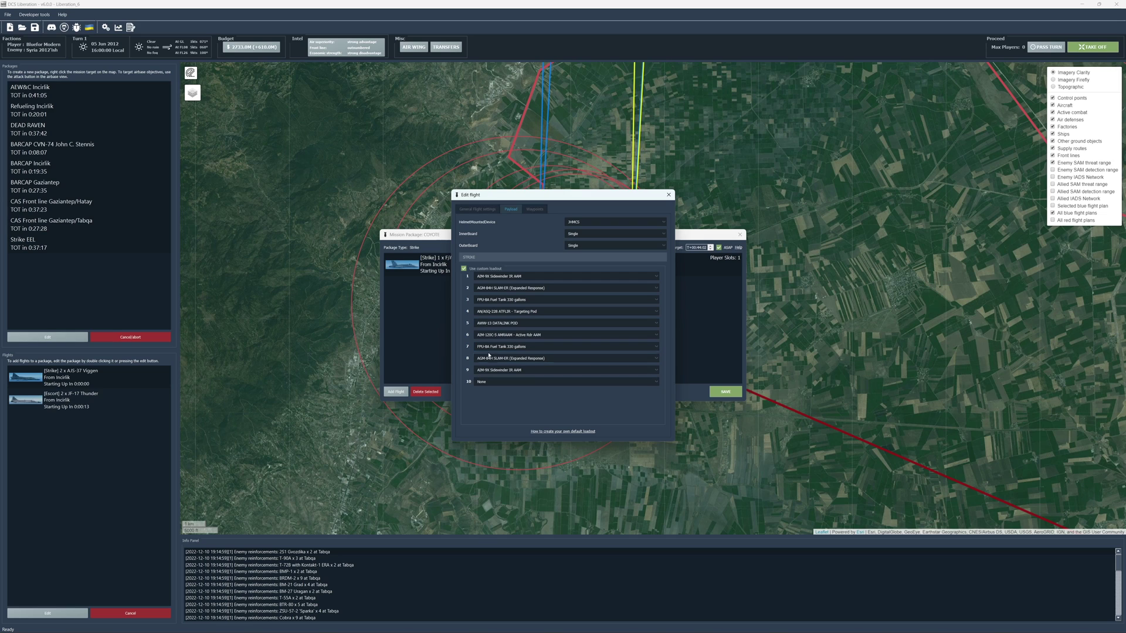
left_click(542, 311)
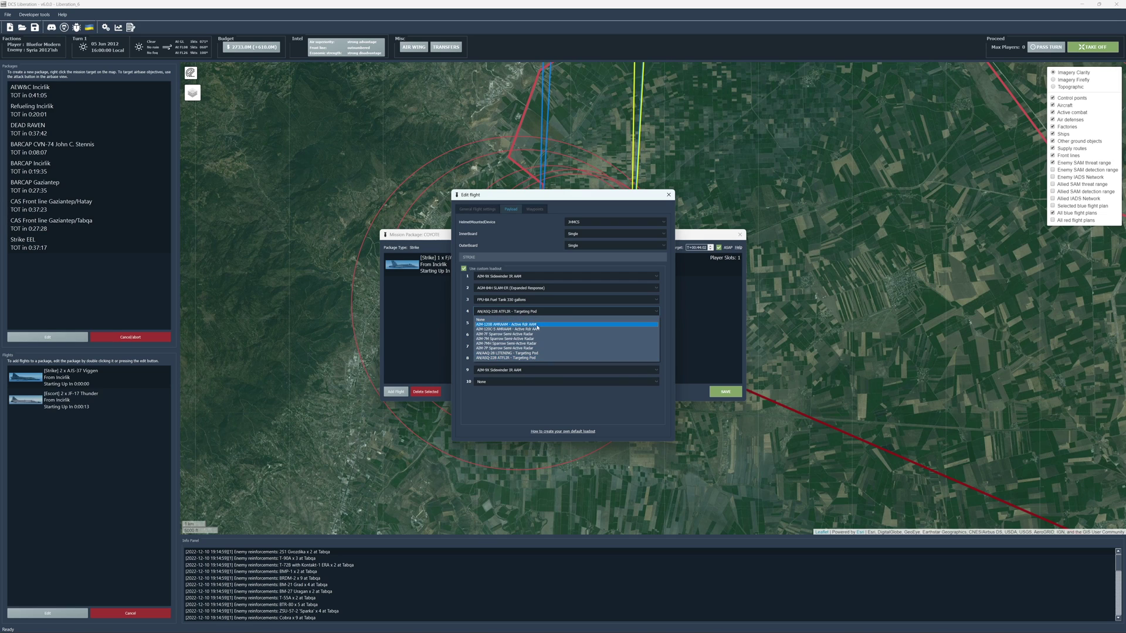
left_click(538, 332)
- Replace the fuel tanks on pylons 3 and 7 with AGM-84H SLAM-ER (Expanded Response) missiles
left_click(536, 346)
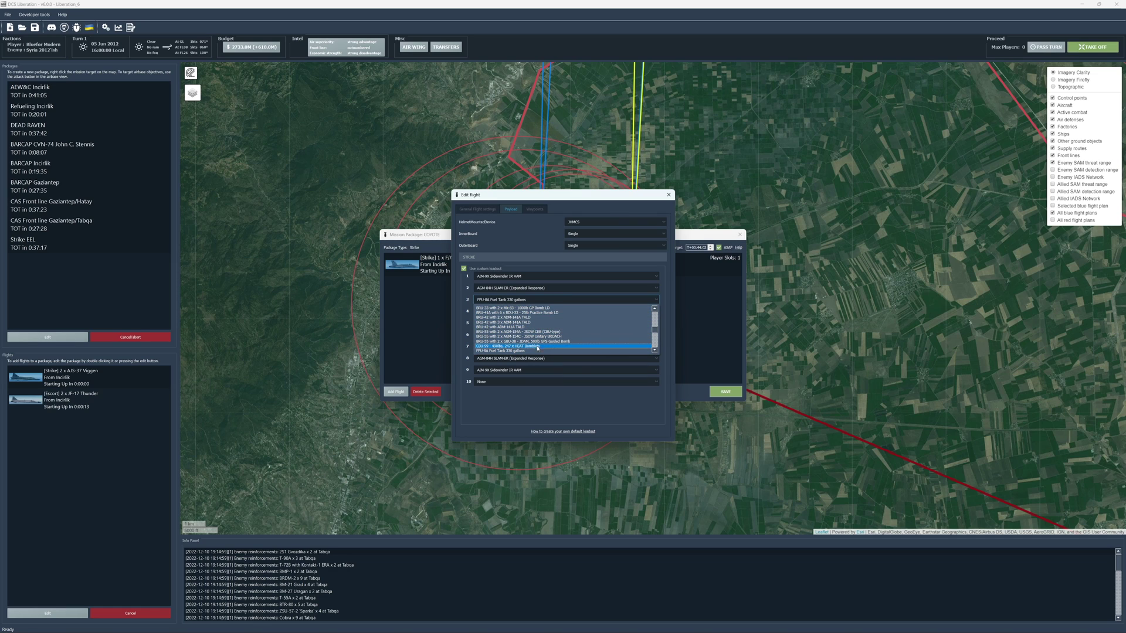
scroll(533, 347, "up", 3)
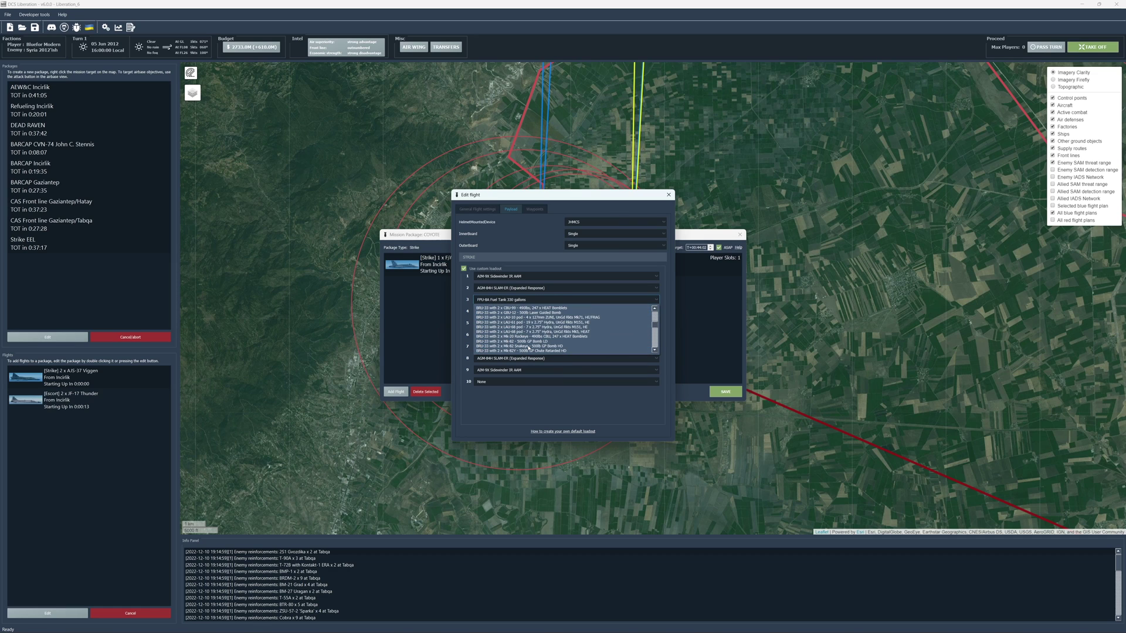
scroll(529, 347, "down", 3)
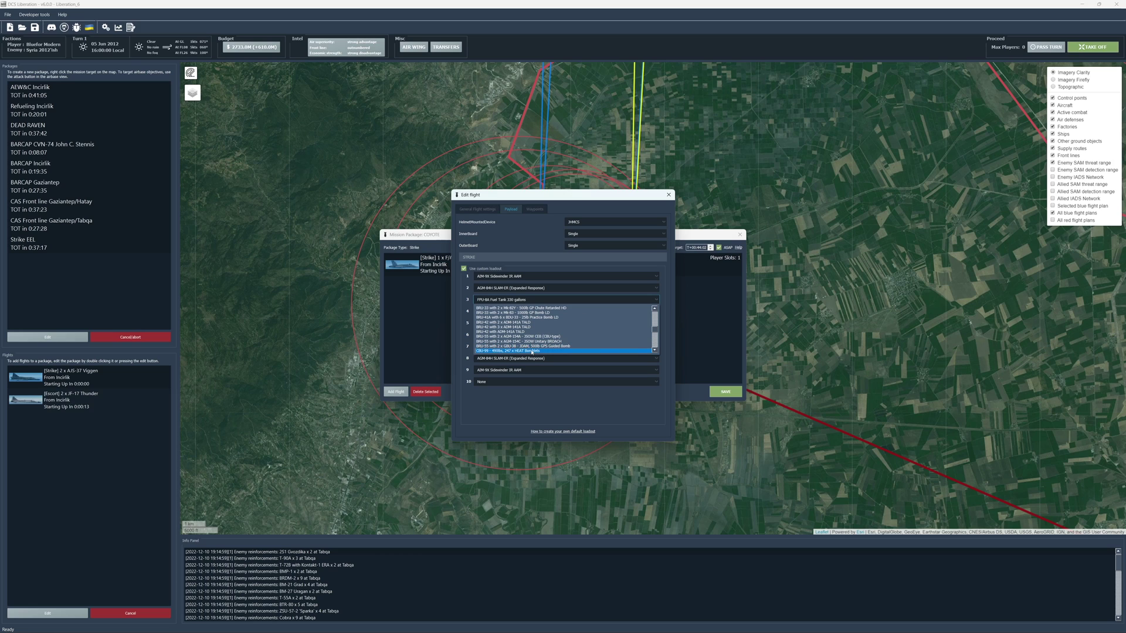
scroll(528, 345, "up", 8)
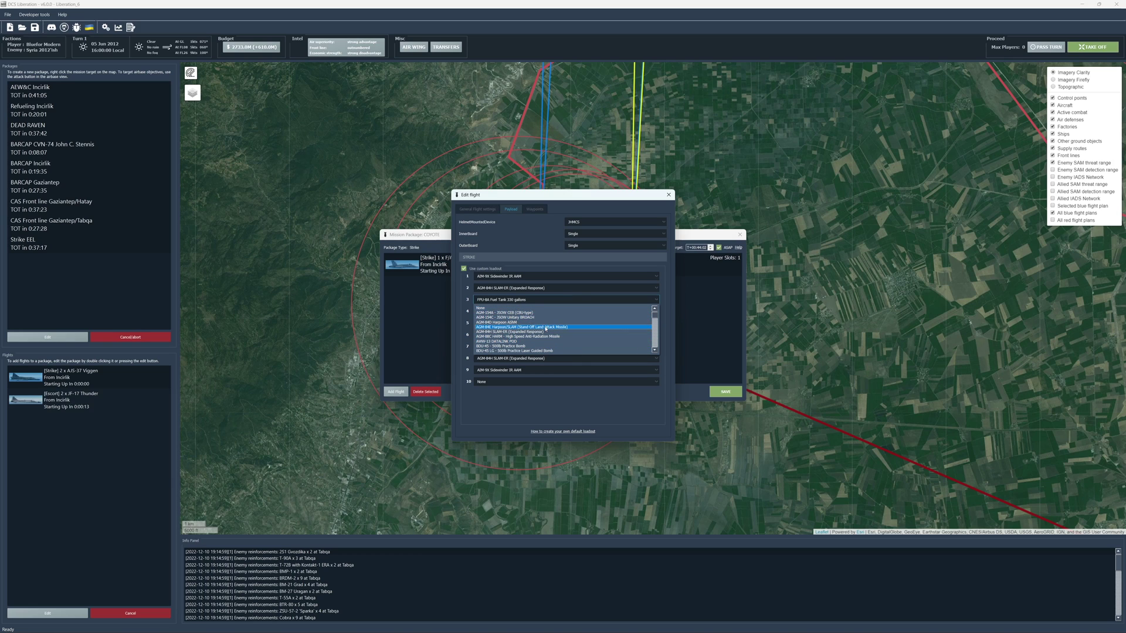
left_click(513, 326)
left_click(526, 301)
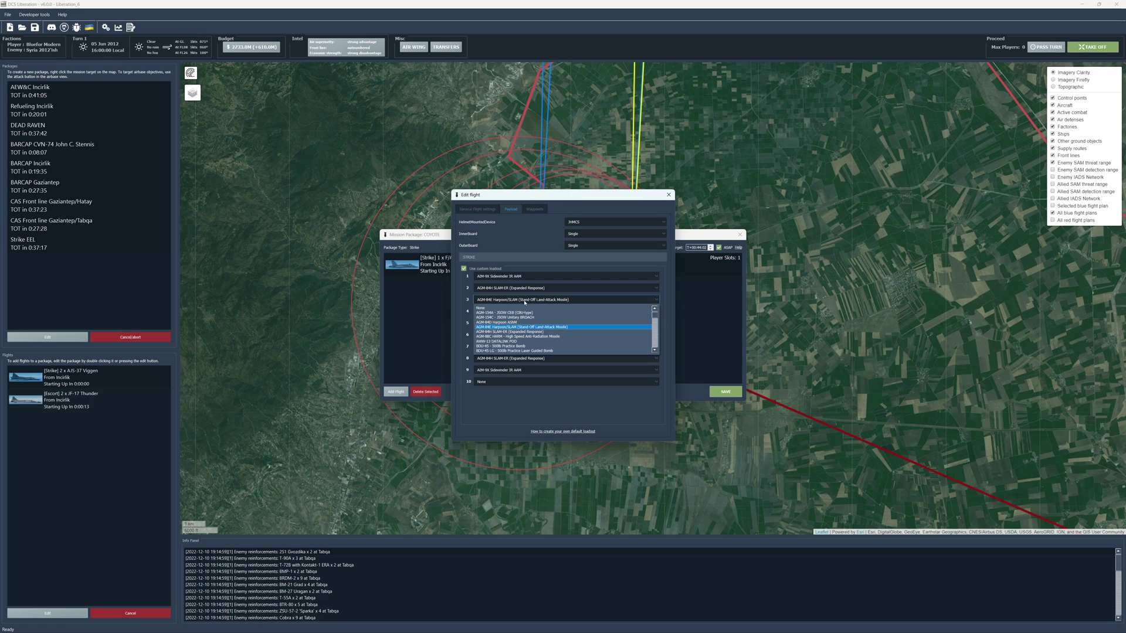
left_click(527, 332)
left_click(538, 359)
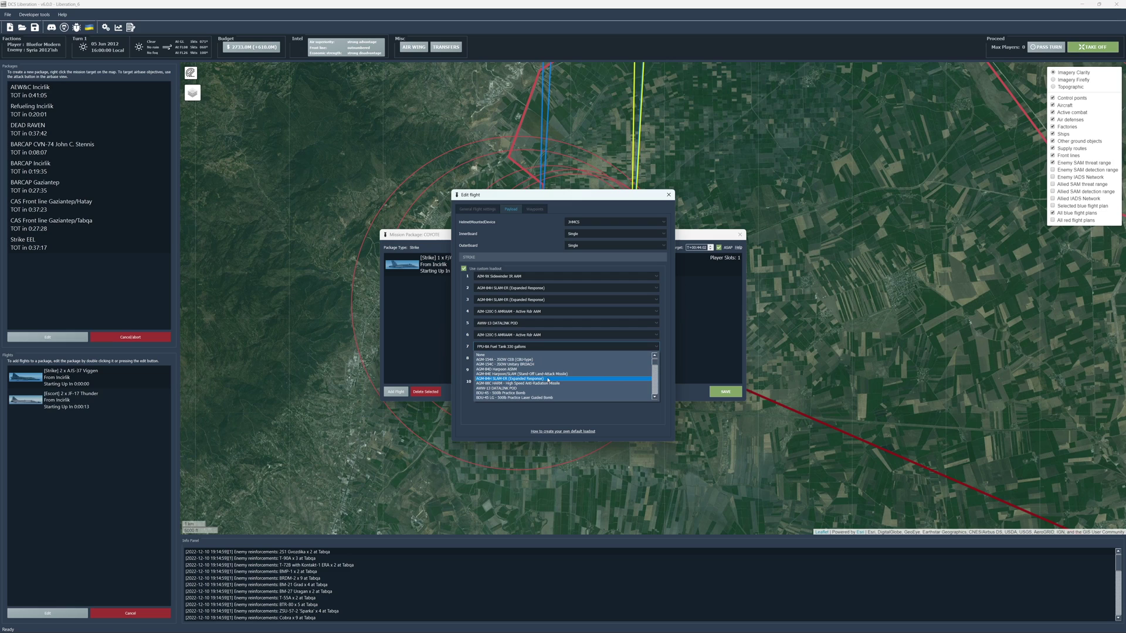
left_click(527, 378)
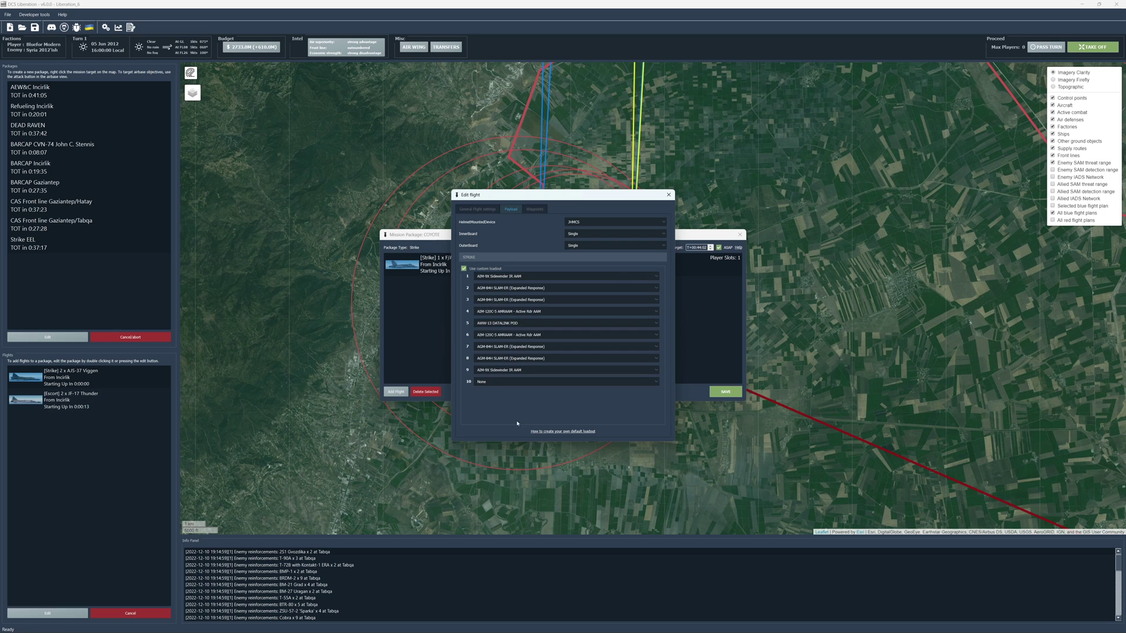
- Finish editing the Hornet flight, save the COYOTE strike package, and review its flight plan from Incirlik to Hatay
left_click(669, 194)
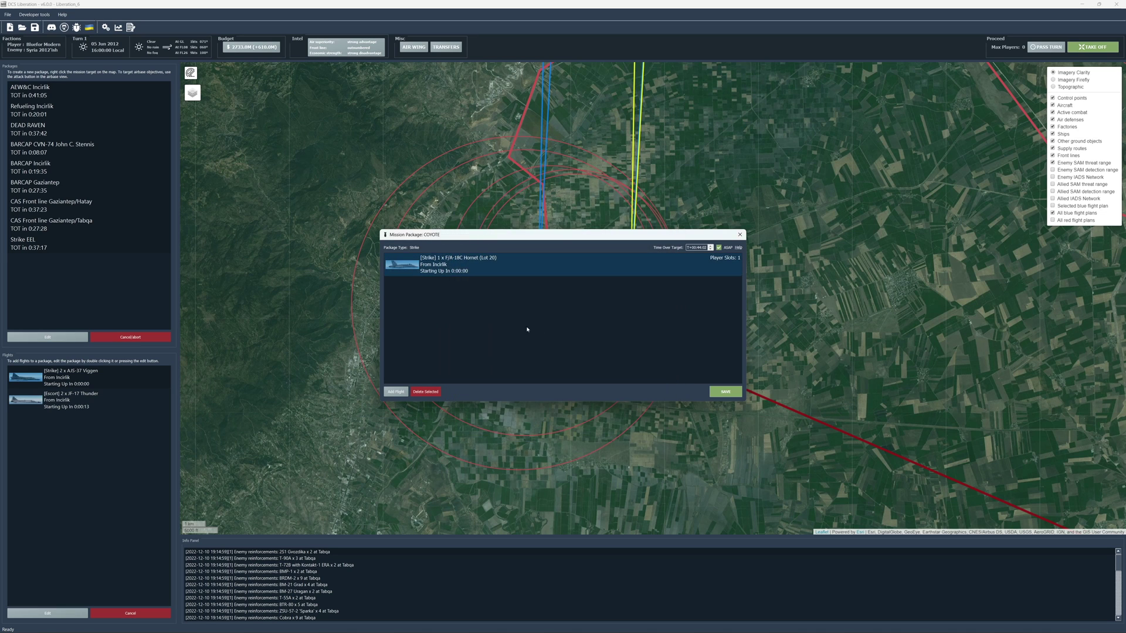
left_click(725, 392)
scroll(532, 346, "down", 3)
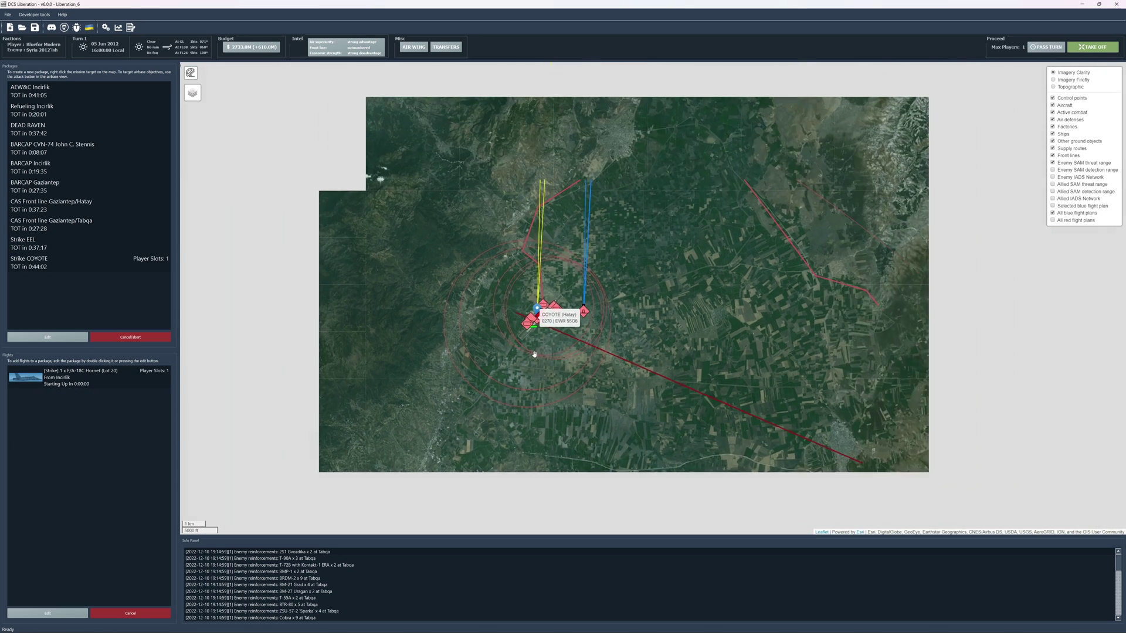
scroll(532, 388, "down", 2)
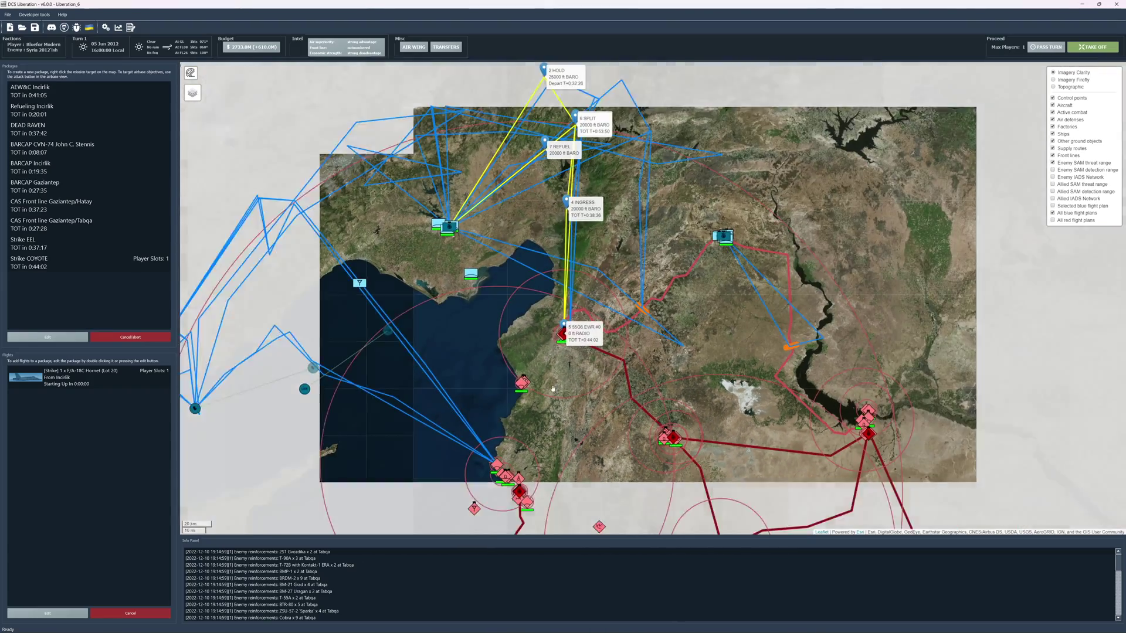
left_click_drag(552, 388, 691, 320)
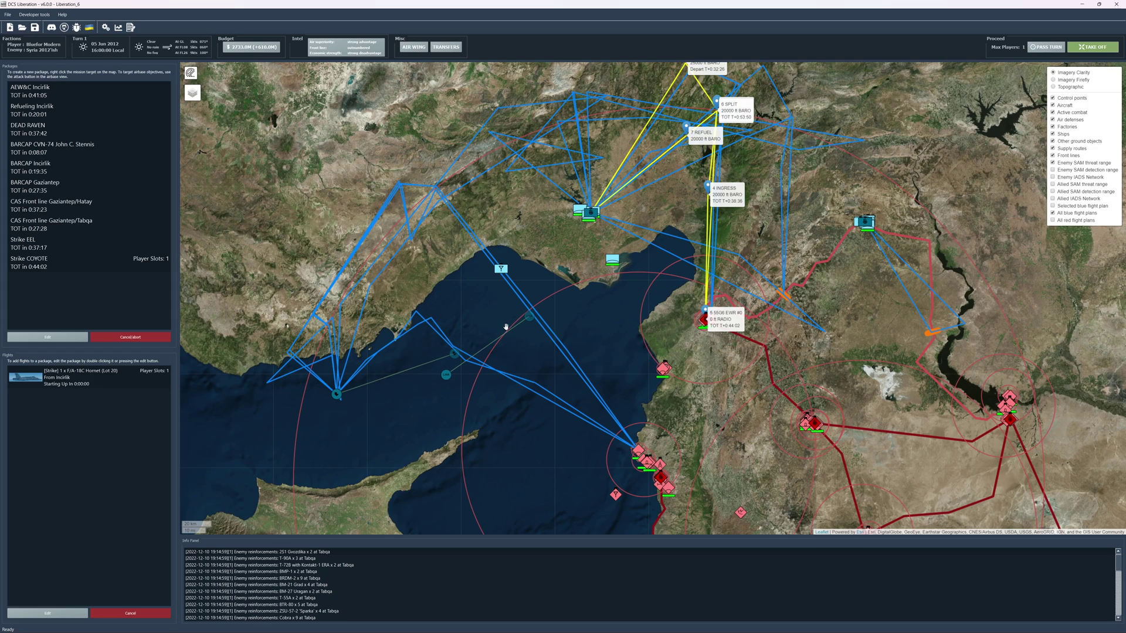
left_click_drag(505, 327, 515, 385)
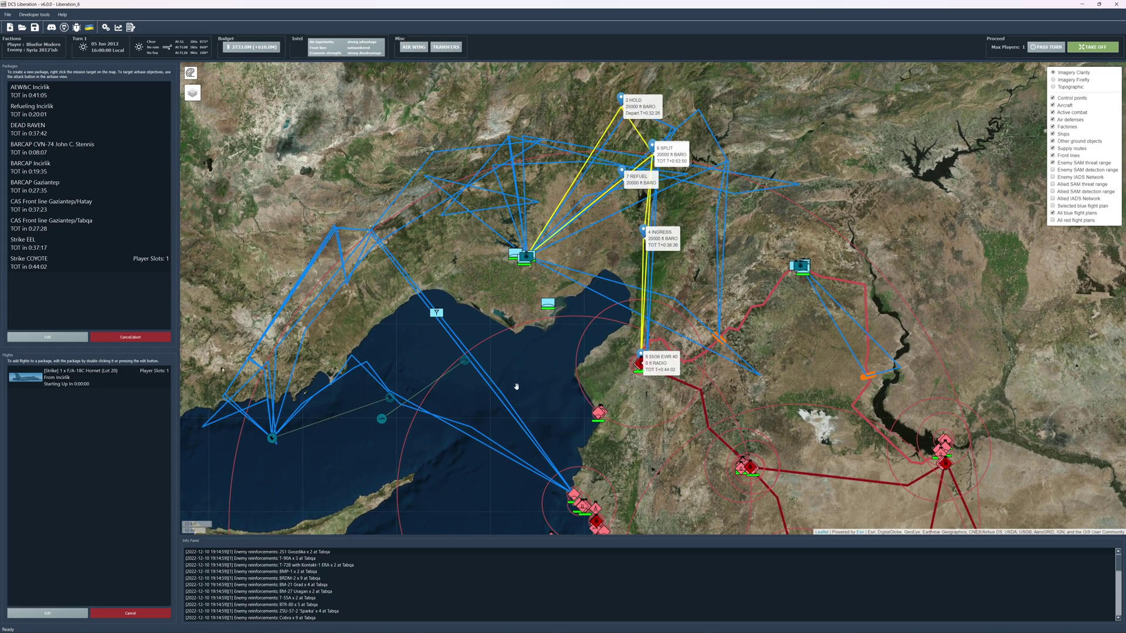